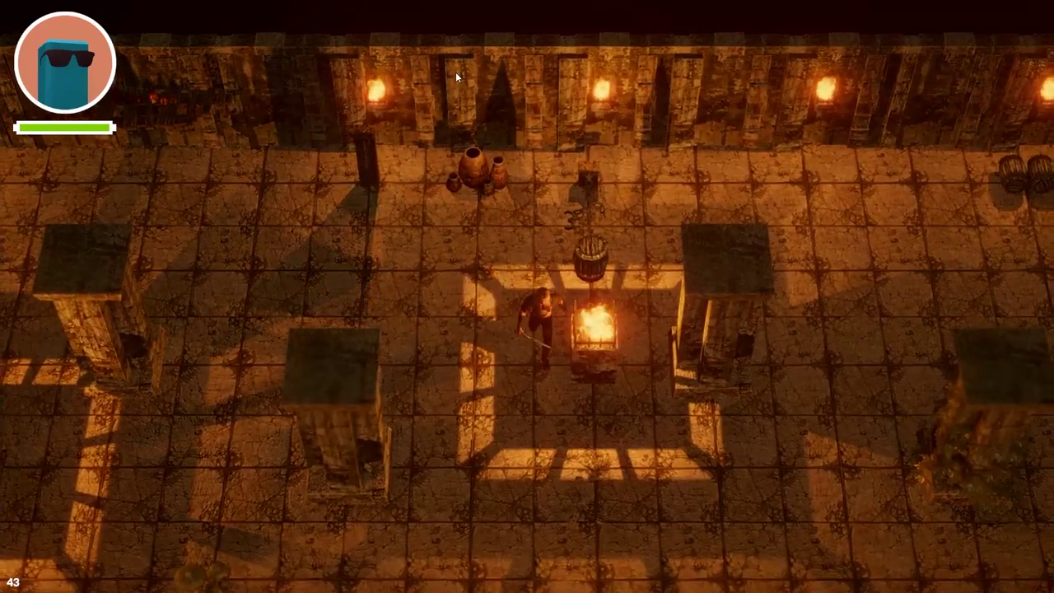
Walk the dungeon character out of the torch-lit hall and along the fenced passage into the adjoining stone room
key("s")
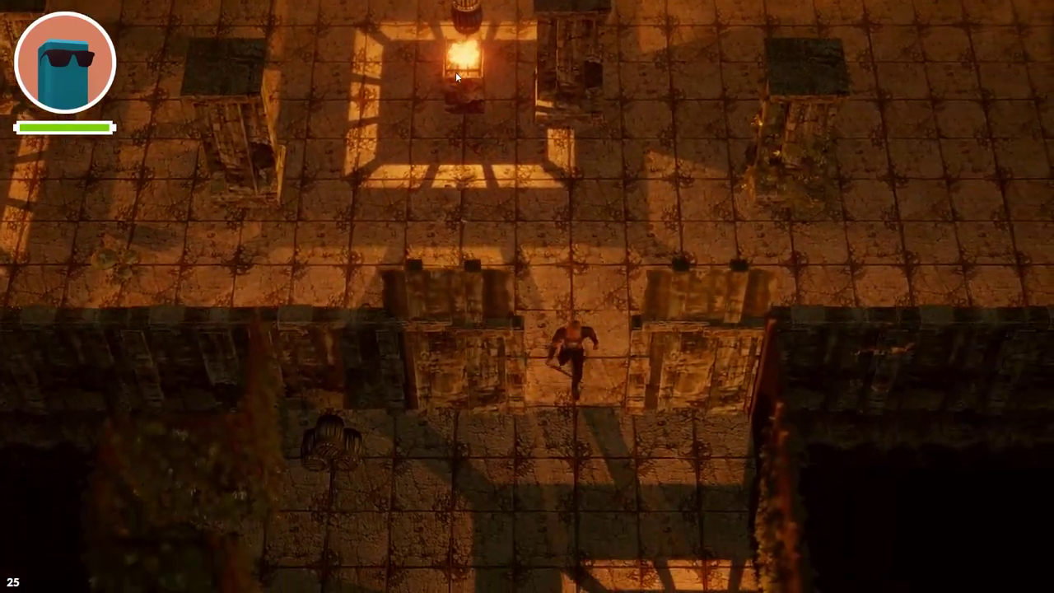
key("s")
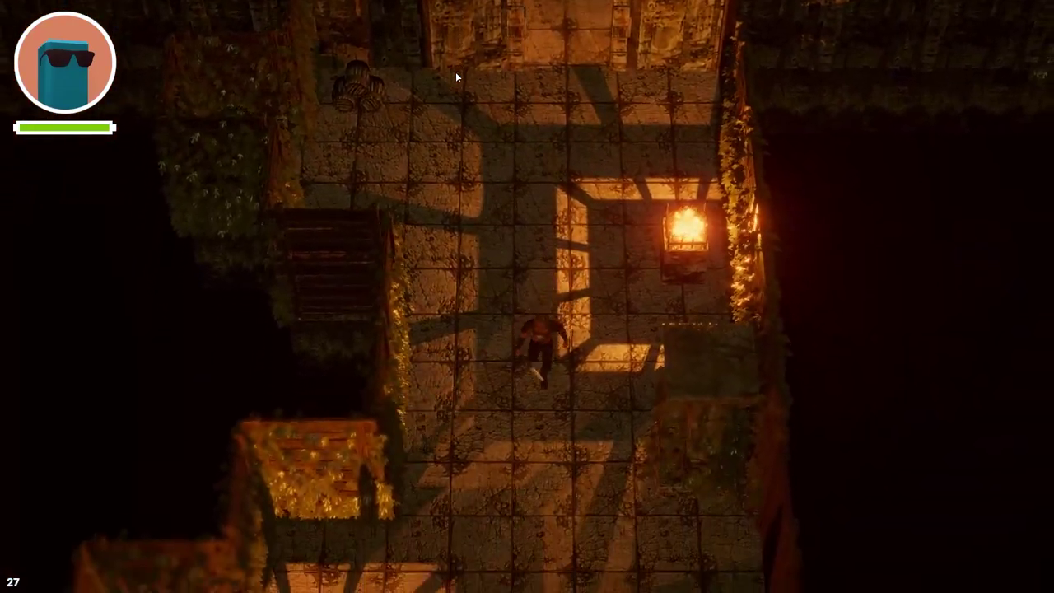
key("s")
key("a")
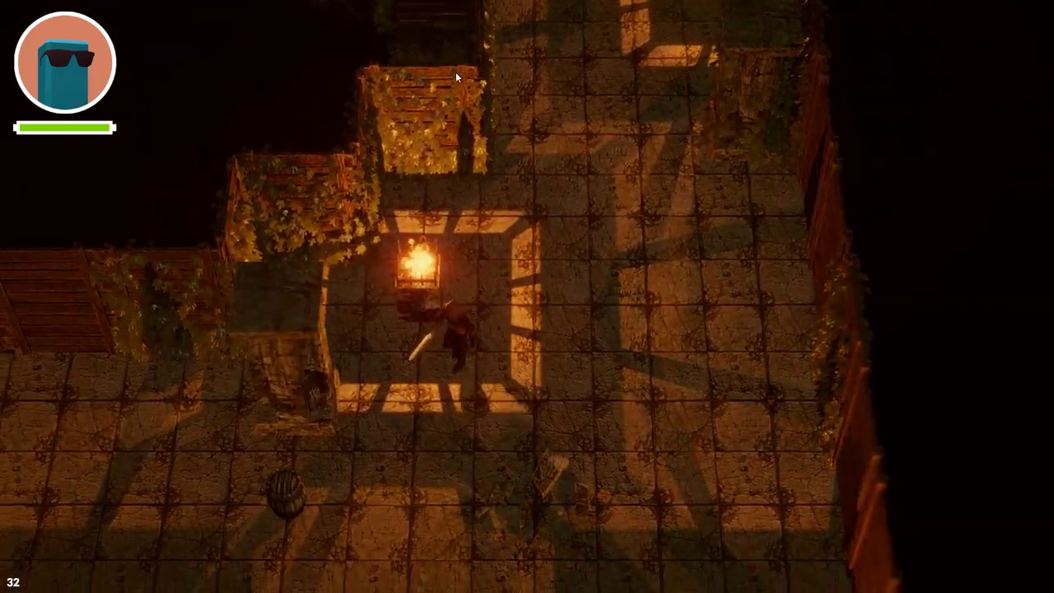
key("a")
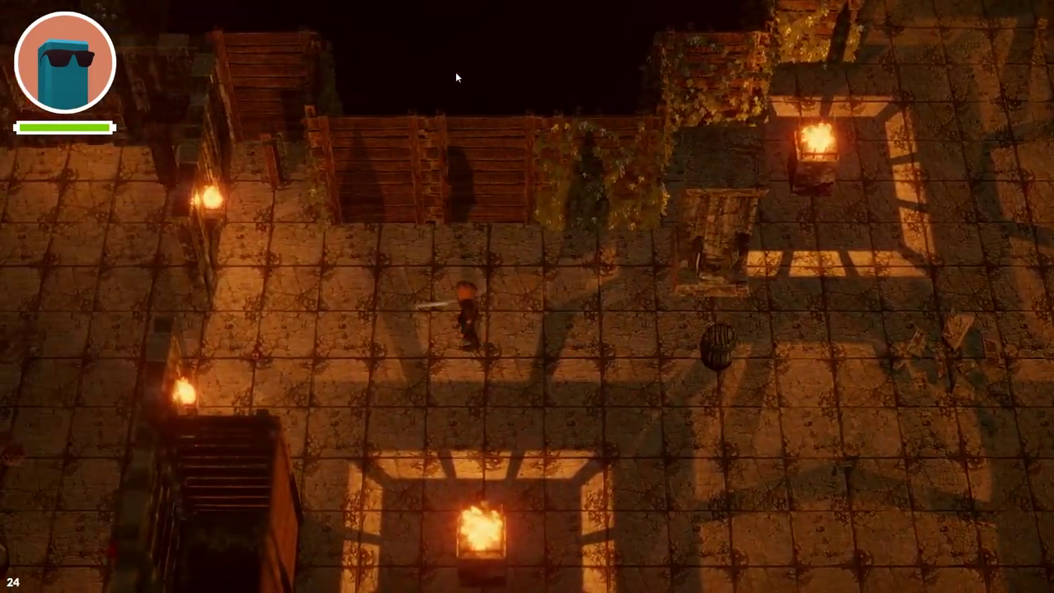
key("a")
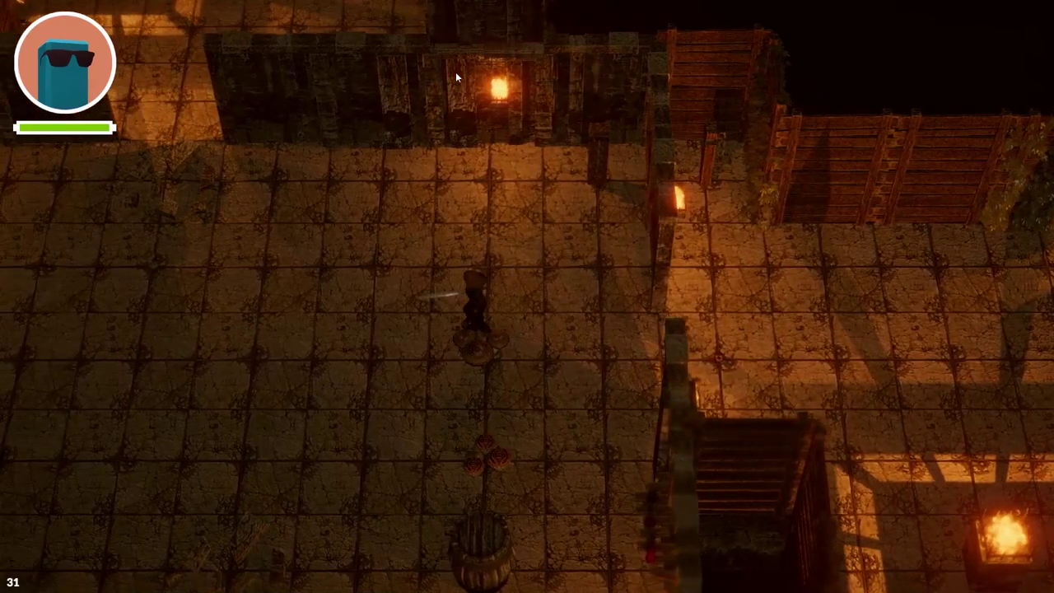
Cross the stone room past the barrels and go through the opening in its lower wall
key("s")
key("s")
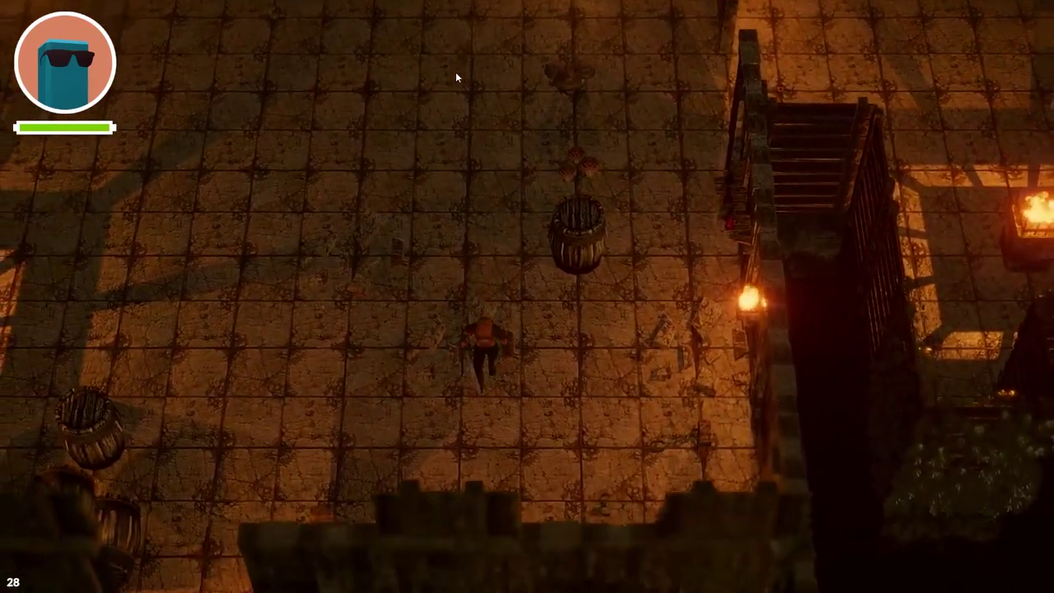
key("a")
key("a")
key("s")
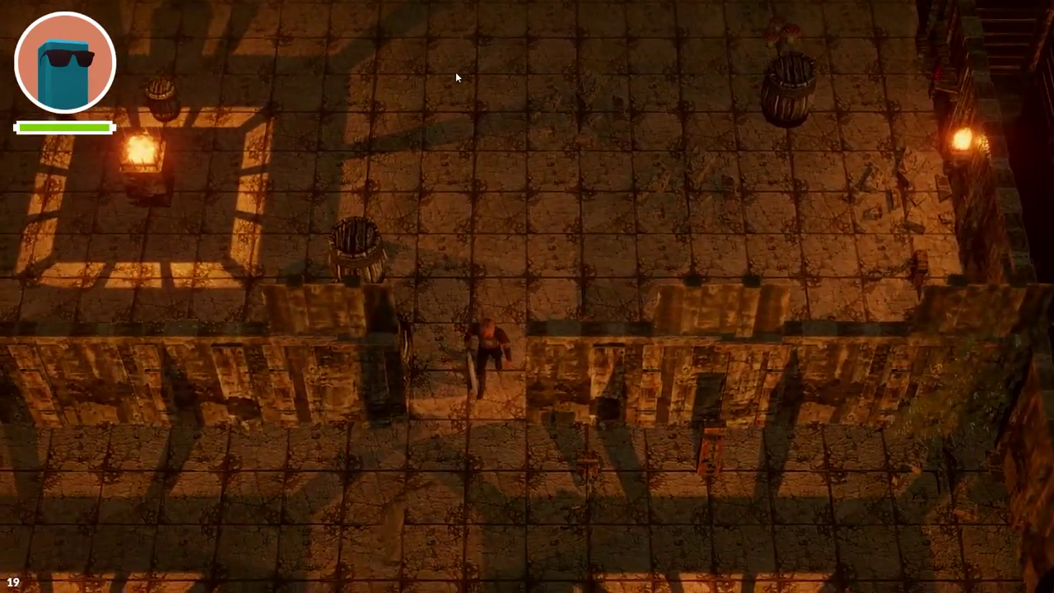
Attack the enemy beside the brazier with the sword and continue past the barrel into the pillared hall
key("d")
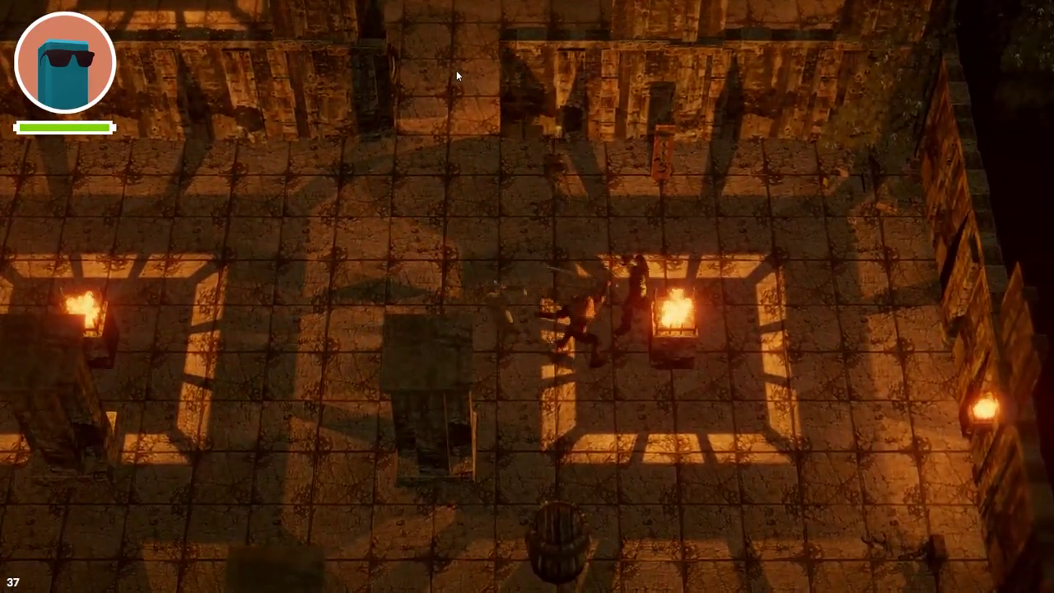
left_click(457, 72)
key("s")
key("s")
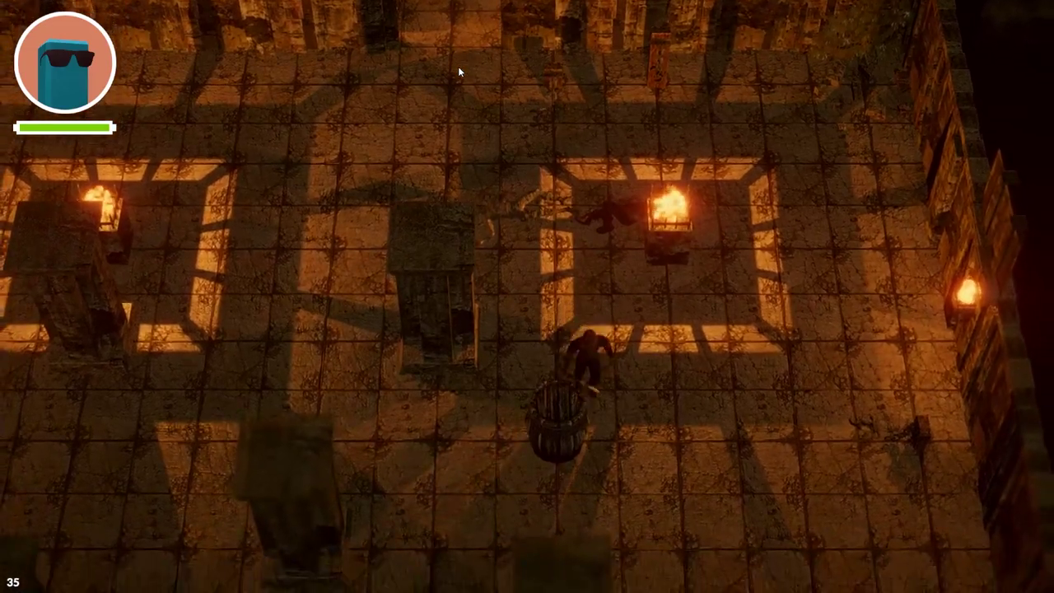
key("s")
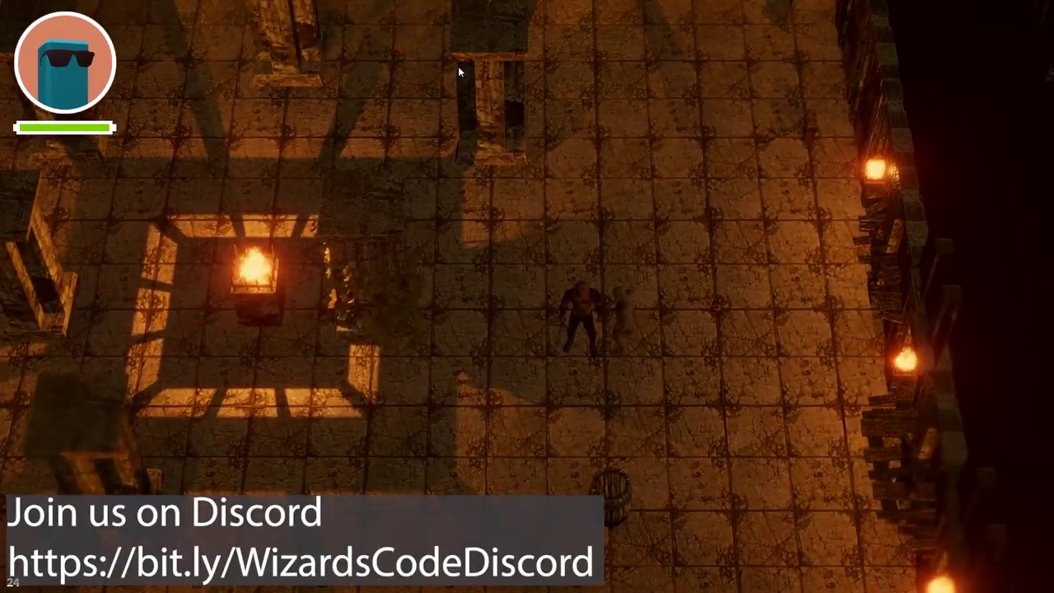
Move away from the attacking enemy and run through the open part of the pillared hall
key("a")
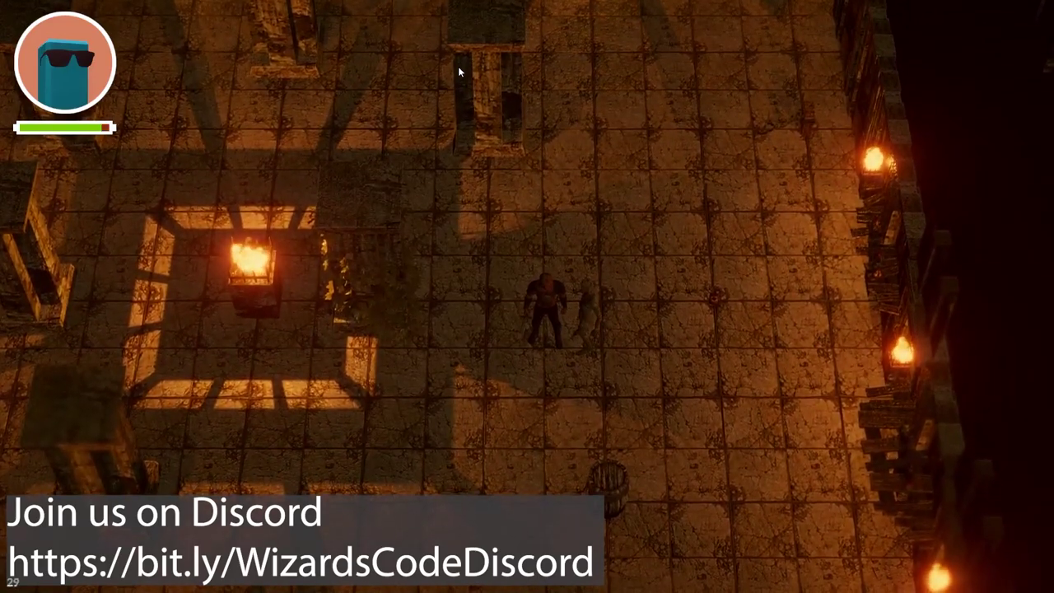
key("a")
key("s")
key("s")
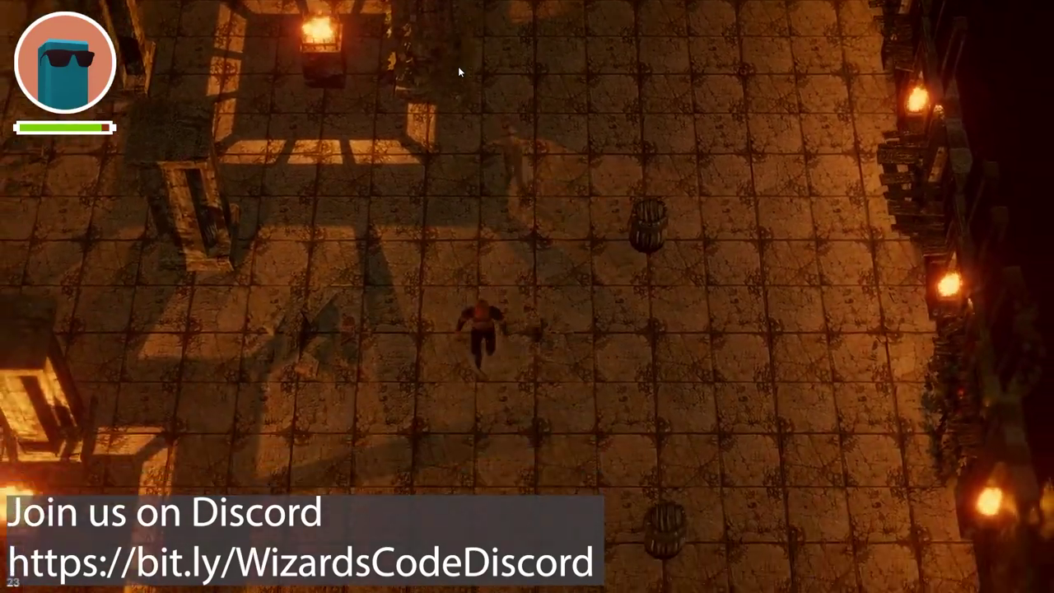
key("d")
key("w")
key("w")
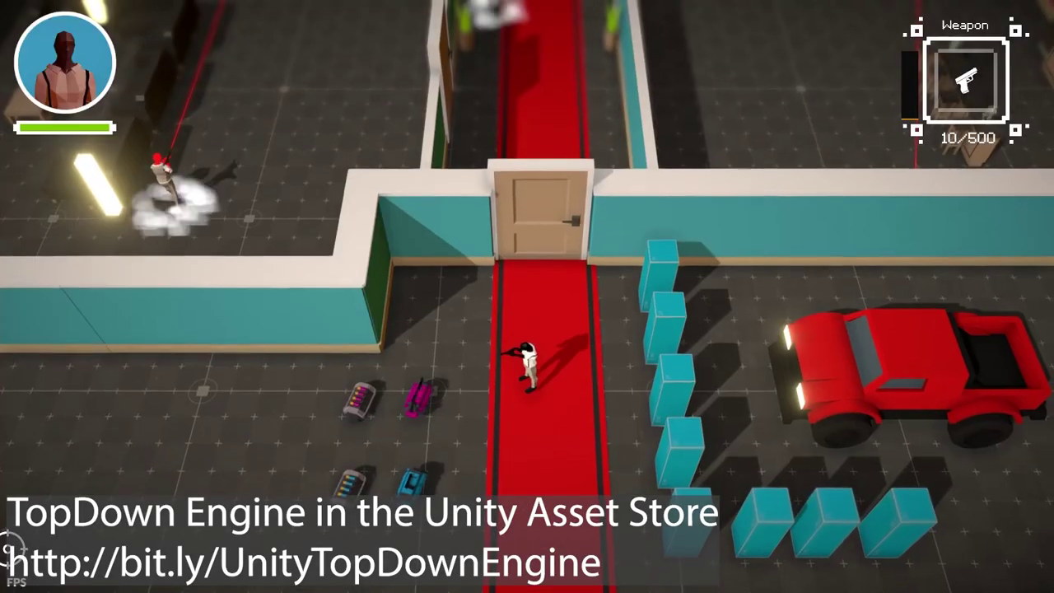
Collect the ammo and weapon pickups beside the red carpet in the TopDown Engine shooter demo
key("a")
key("a")
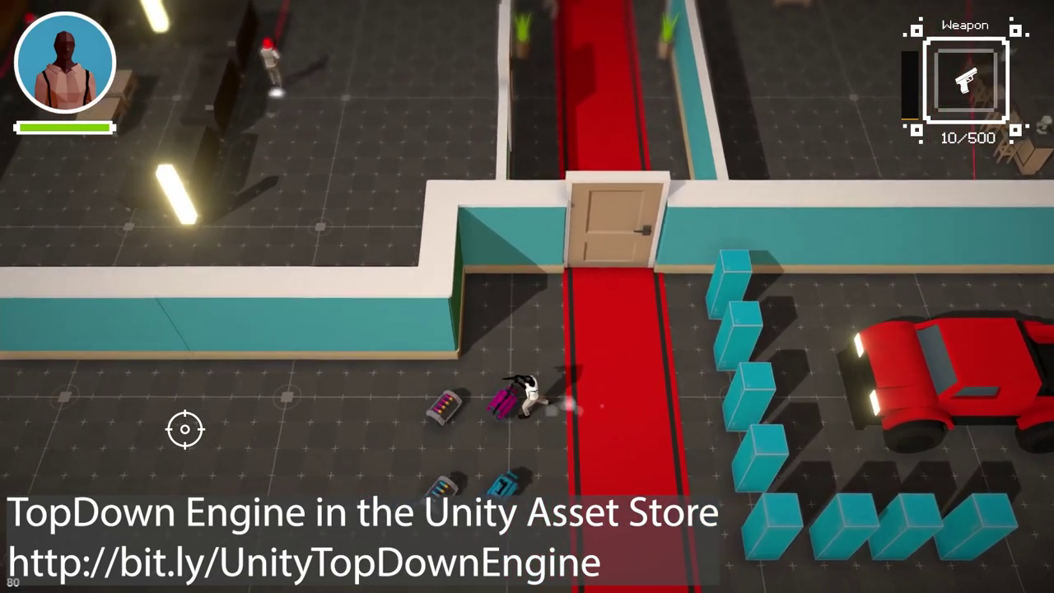
key("s")
key("d")
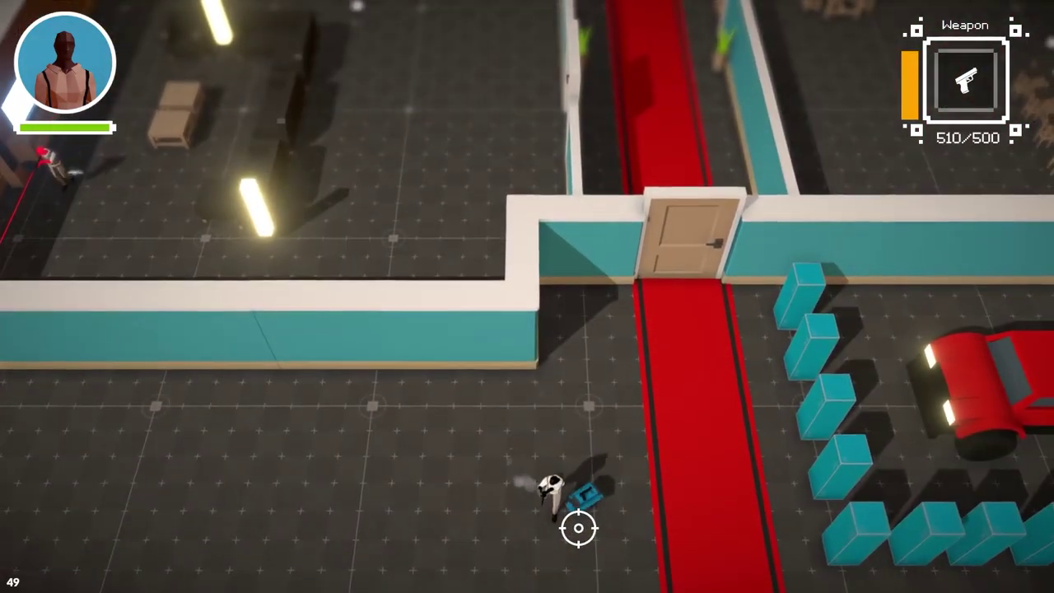
Walk through the door on the red carpet and advance up the corridor
key("w")
key("d")
key("w")
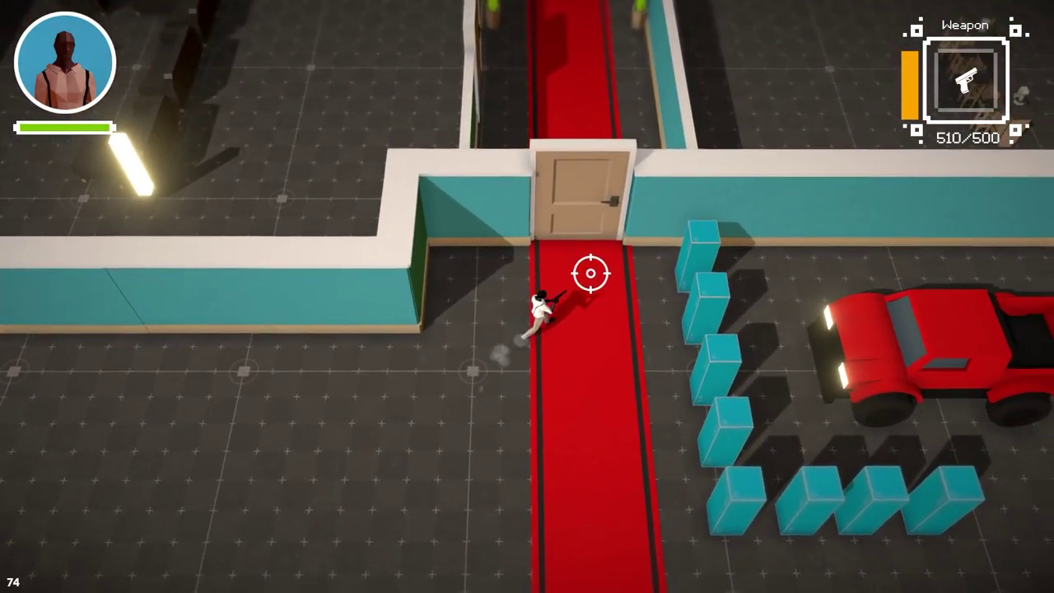
key("w")
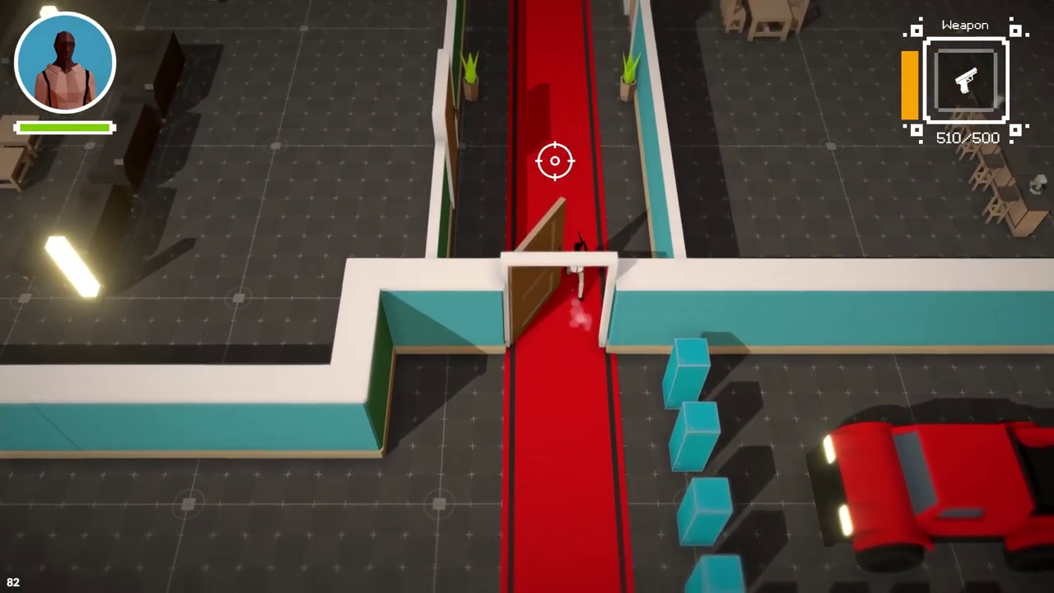
key("w")
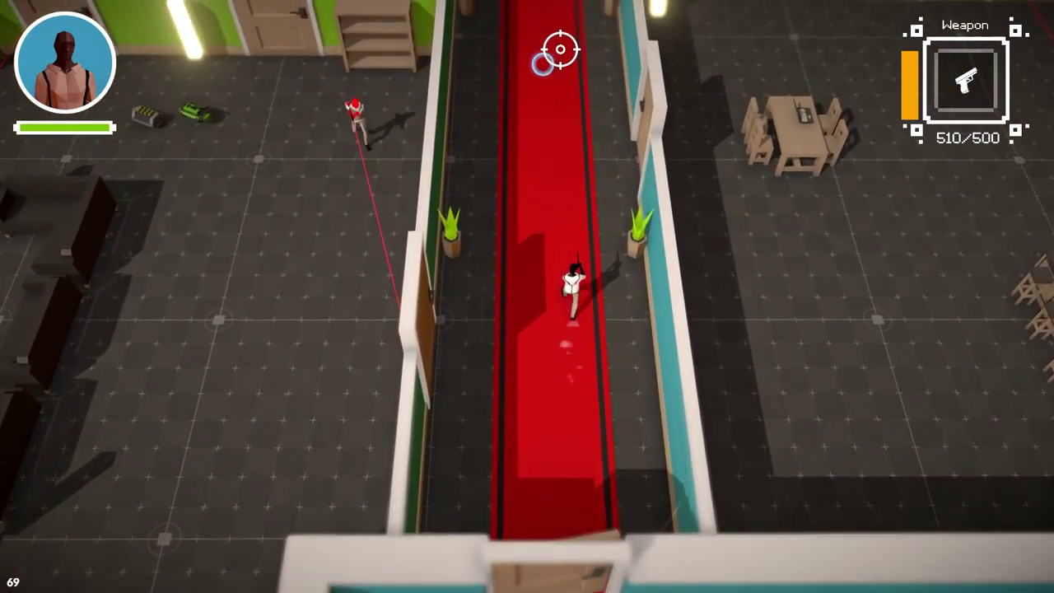
key("w")
Shoot the enemy standing on the corridor's red carpet with the handgun
left_click(556, 36)
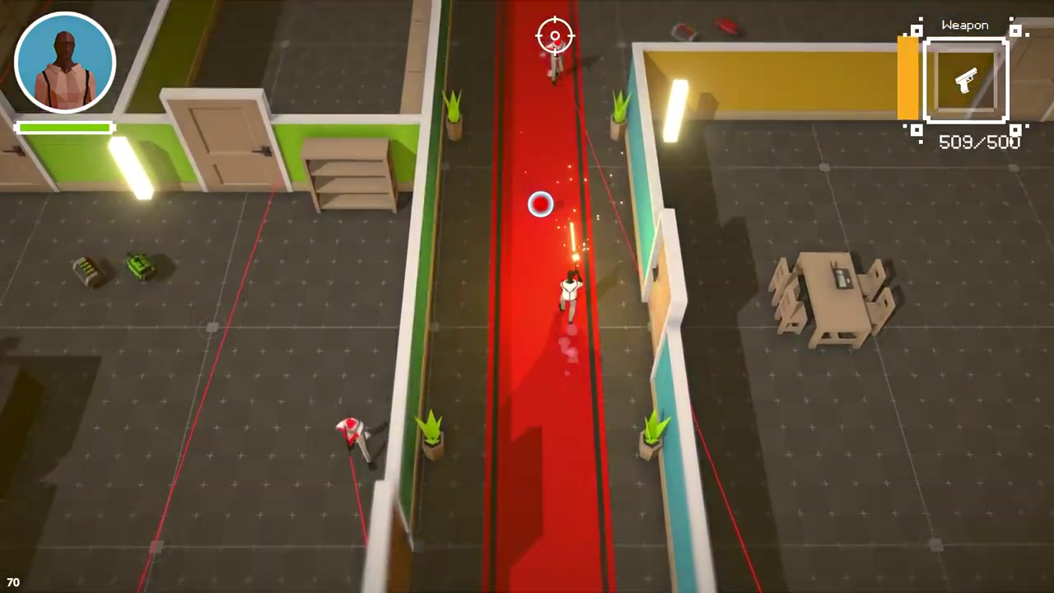
left_click(560, 73)
left_click(559, 107)
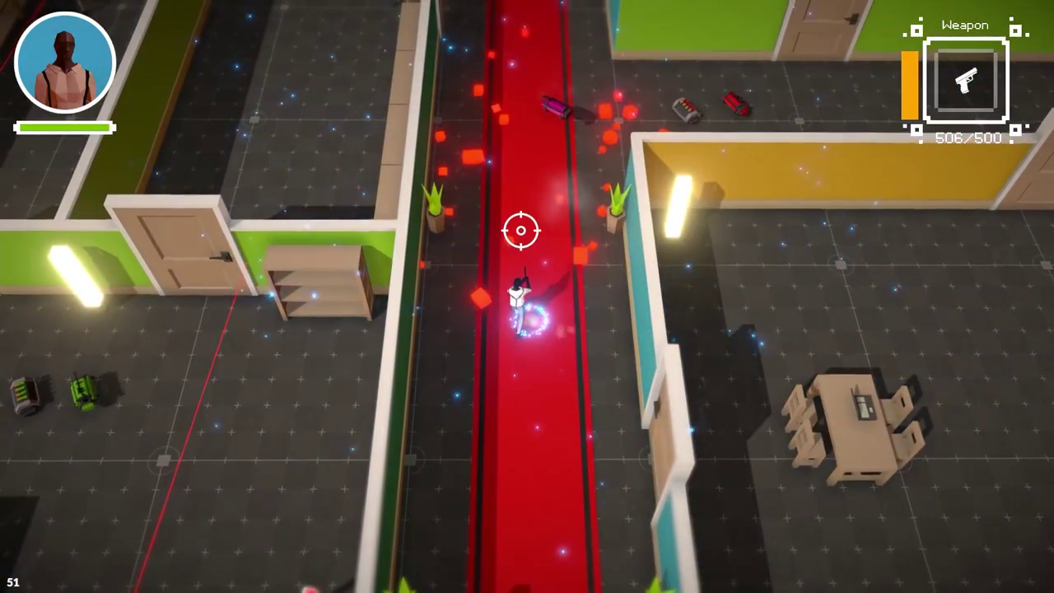
Equip the Shotgun from the inventory and return to the game
key("i")
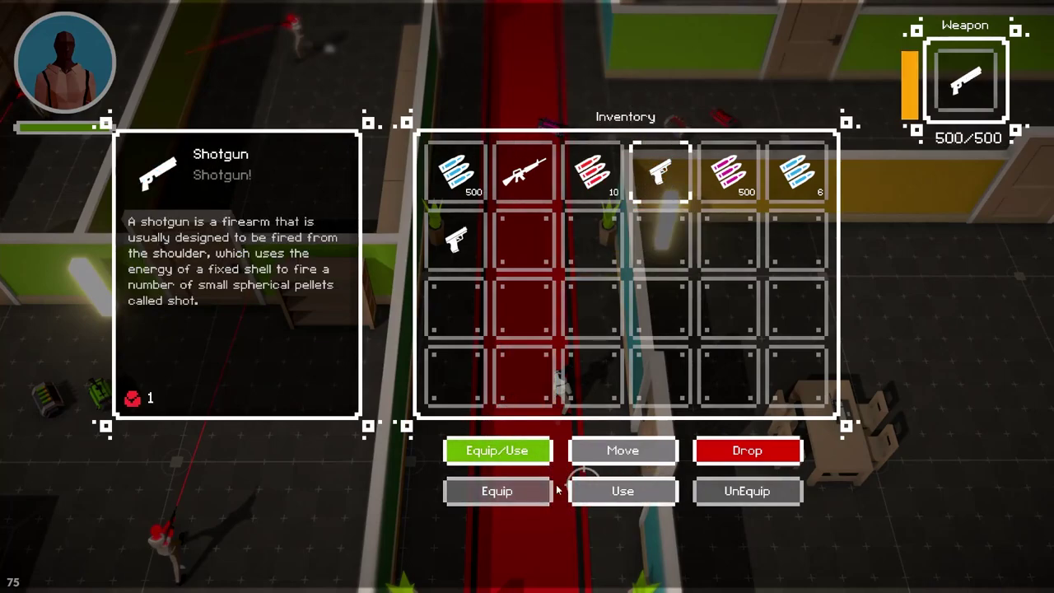
key("i")
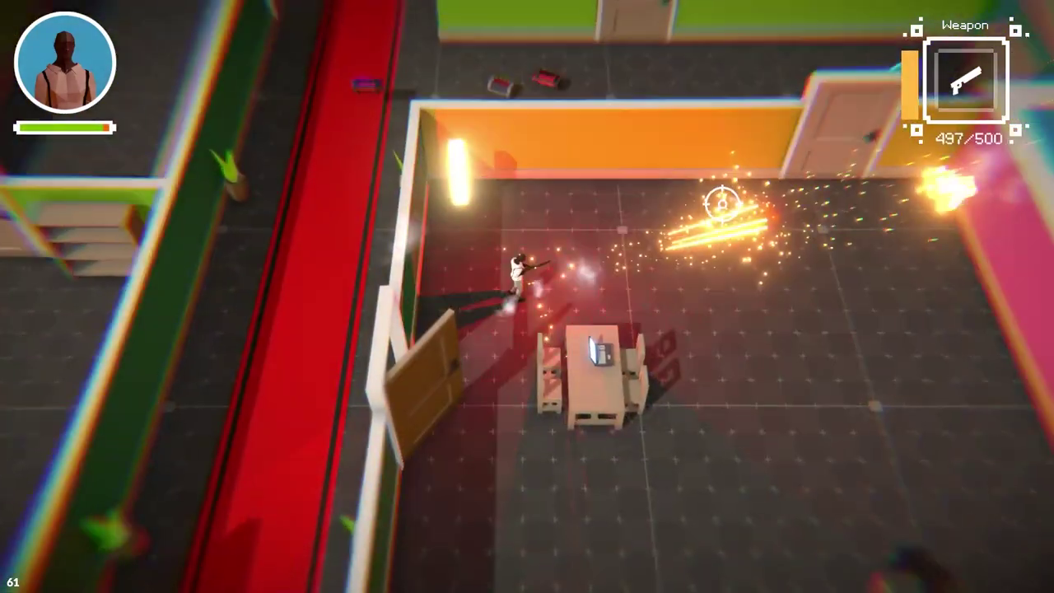
Fight the enemy in the yellow-walled room with the shotgun and blast the table and chairs
key("a")
left_click(718, 223)
key("s")
left_click(614, 384)
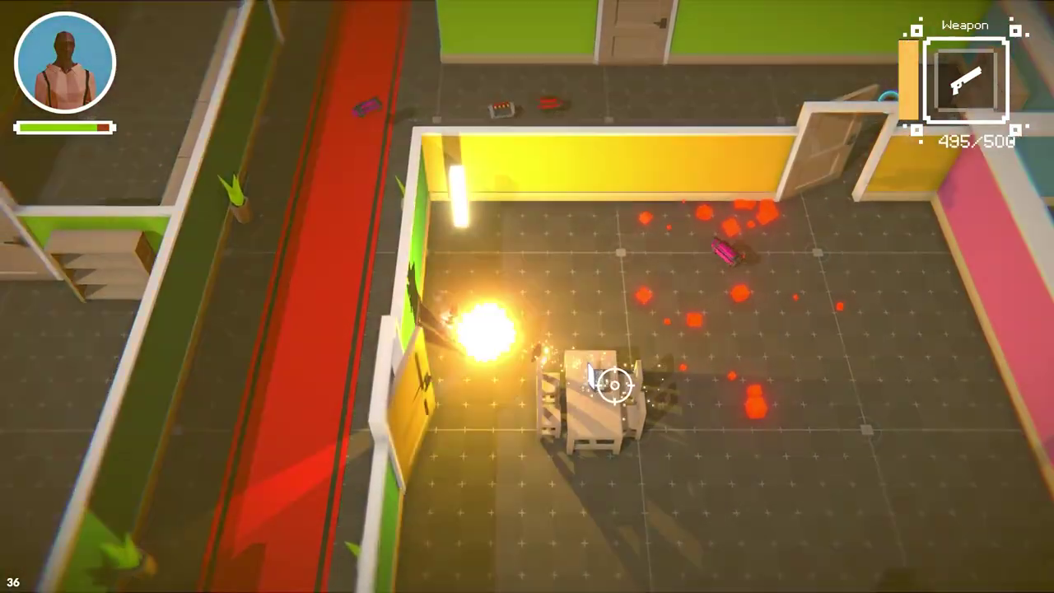
left_click(611, 386)
left_click(608, 387)
left_click(606, 389)
left_click(604, 392)
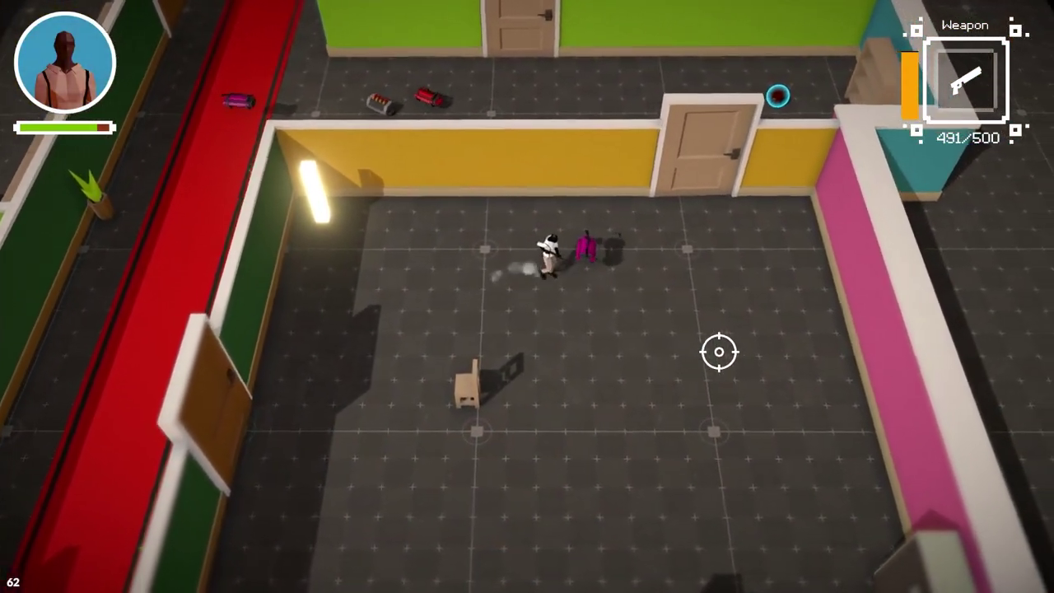
Enter the bedroom through the door in the green wall and shoot the enemy inside
key("d")
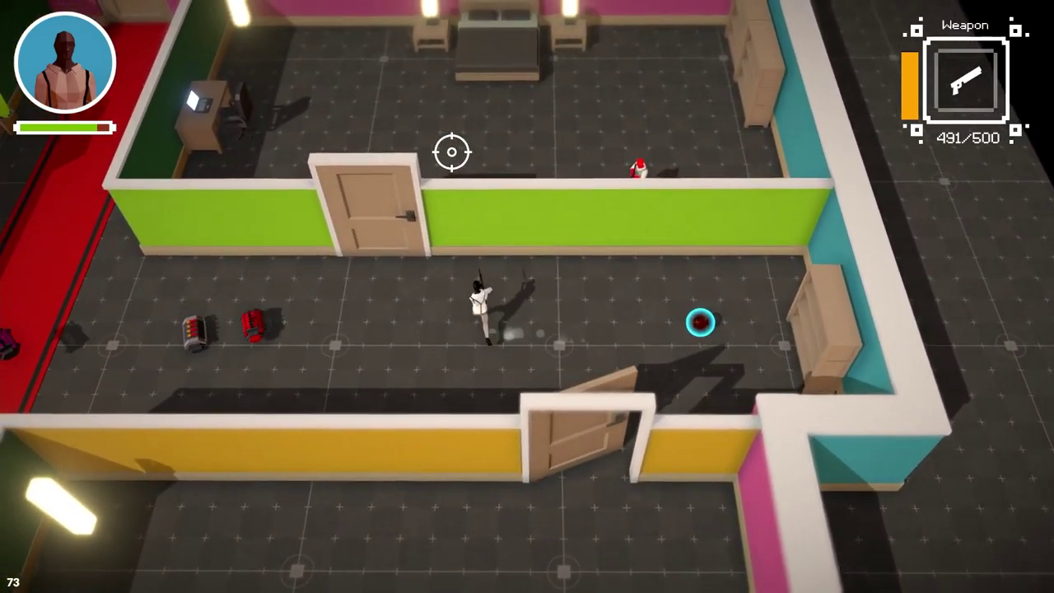
key("w")
left_click(607, 252)
left_click(611, 234)
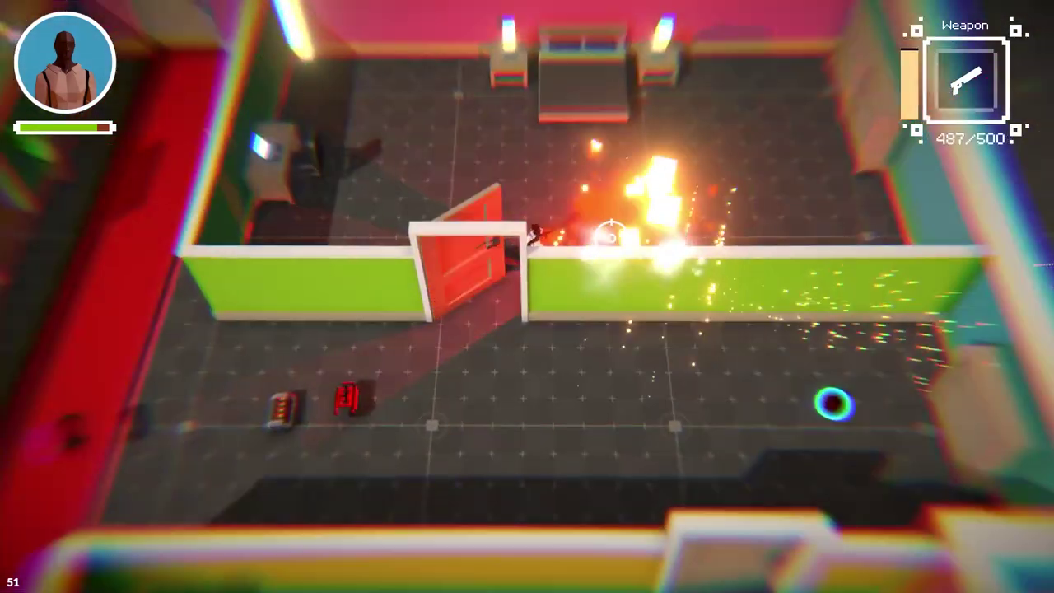
Leave the bedroom, collect the red weapon pickup and return to the red-carpet corridor
key("a")
key("s")
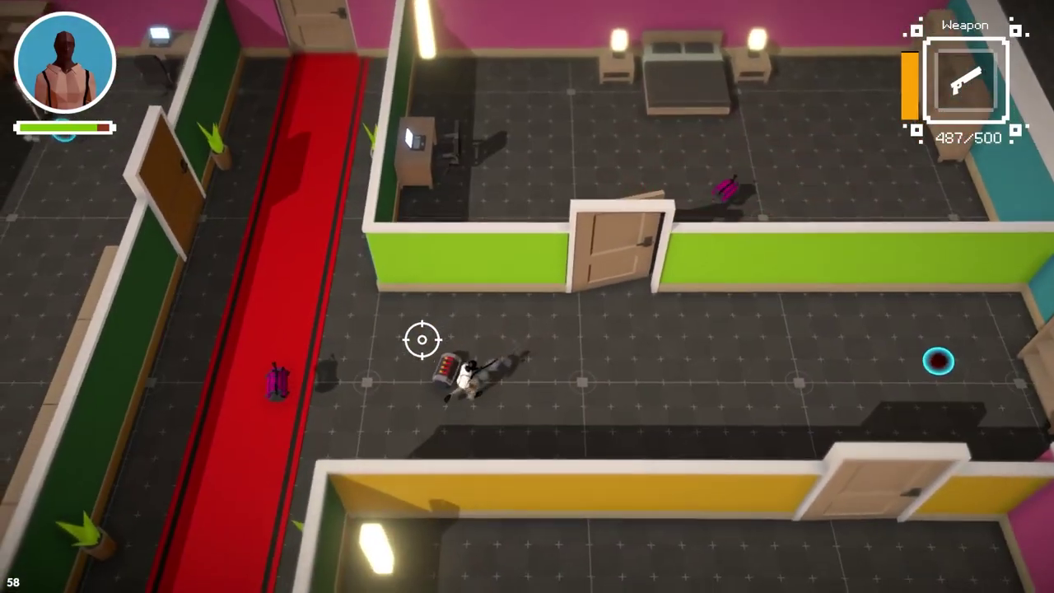
key("w")
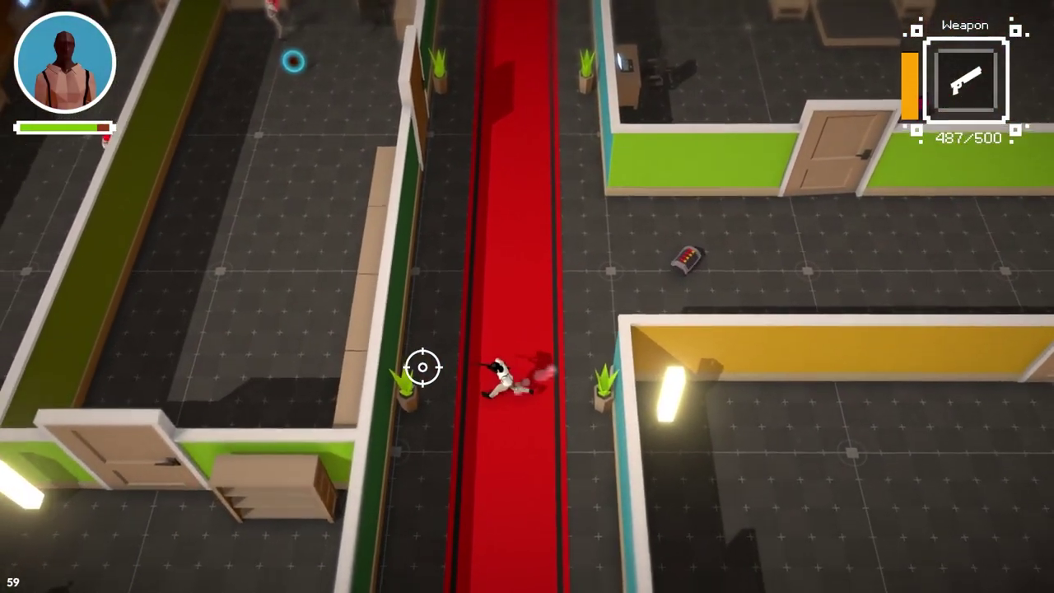
key("s")
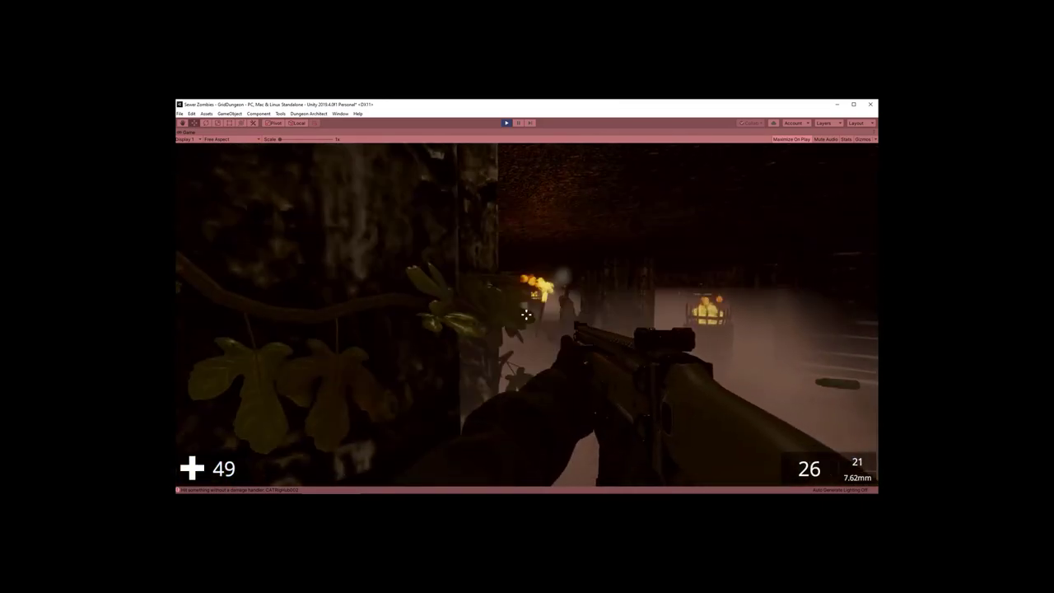
Fire the rifle at the zombies among the braziers in the Sewer Zombies scene running in Unity
left_click(526, 313)
left_click(526, 314)
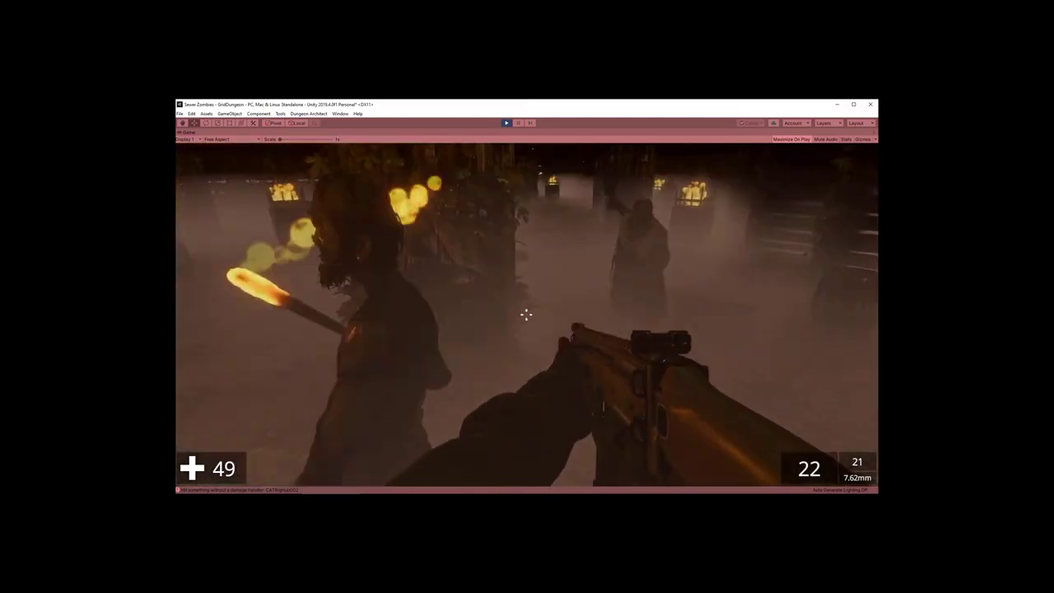
left_click(527, 314)
left_click(526, 313)
left_click(526, 314)
left_click(526, 314)
left_click(527, 314)
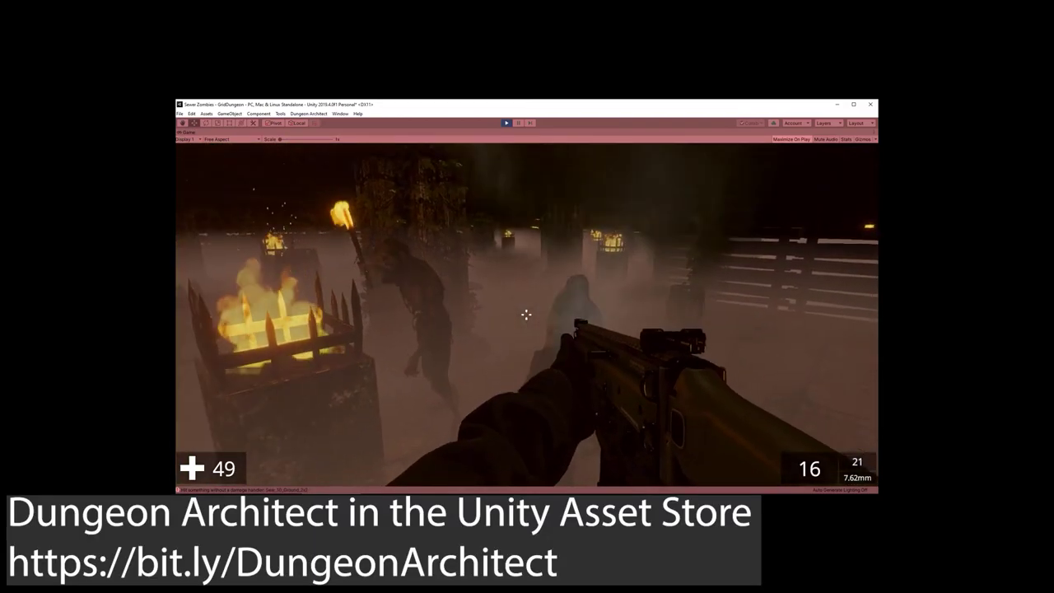
left_click(526, 314)
left_click(526, 314)
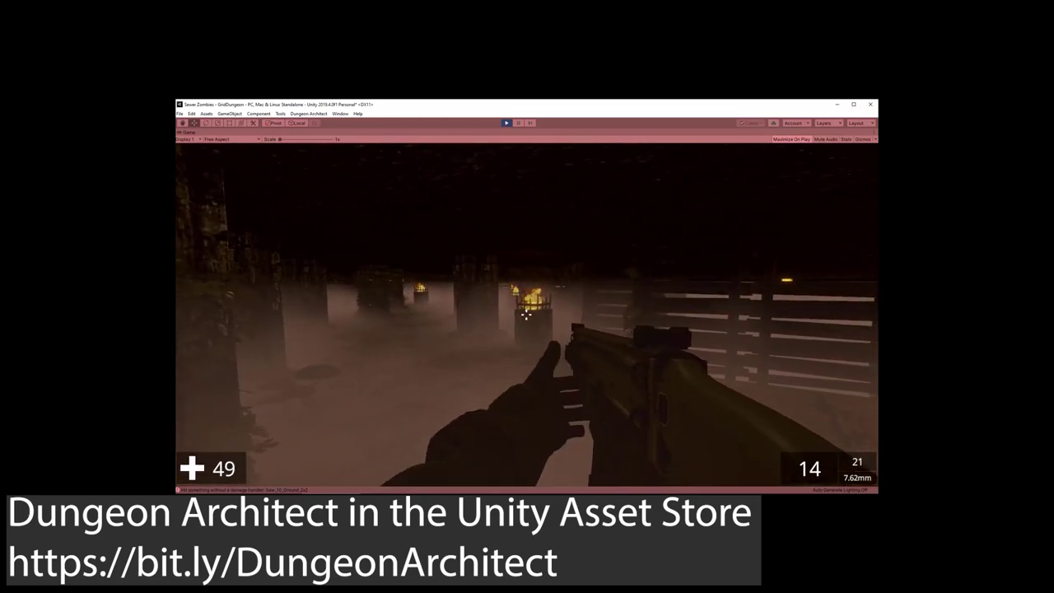
Reload the rifle and shoot the zombie approaching near the barrels
key("r")
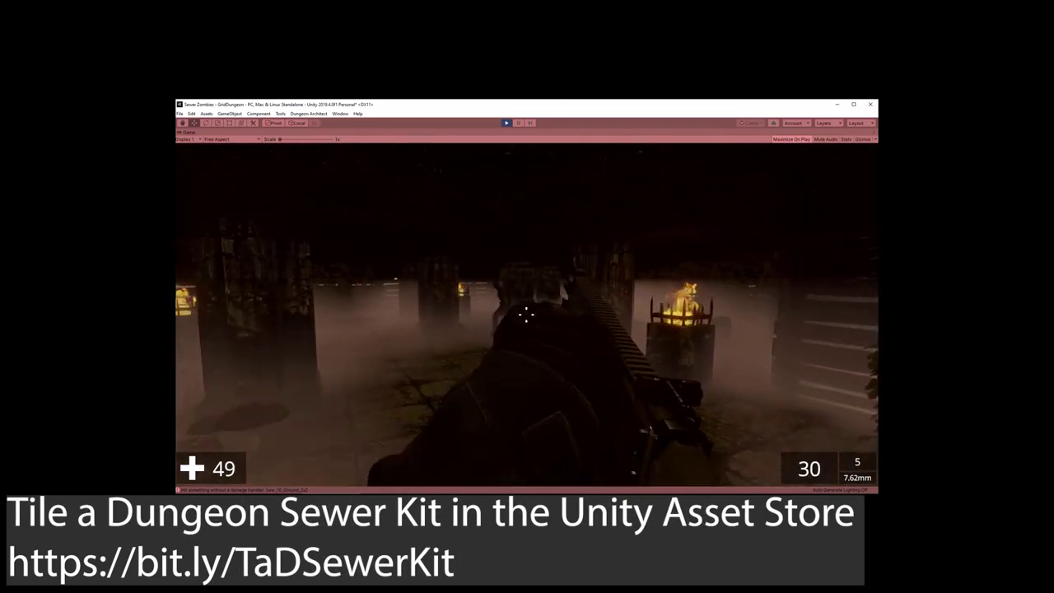
left_click(525, 313)
left_click(525, 313)
left_click(525, 313)
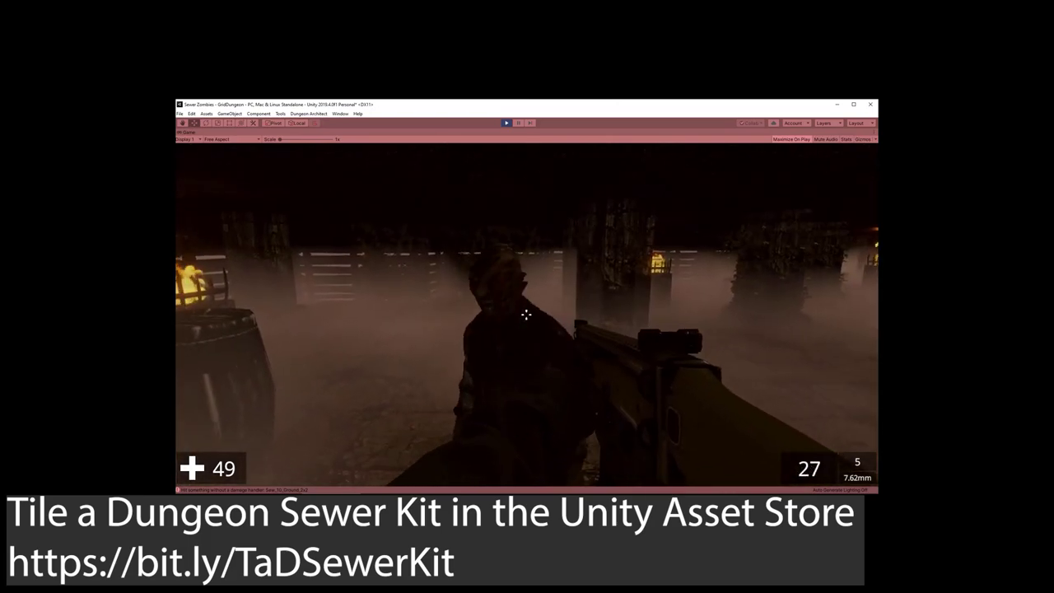
left_click(525, 312)
left_click(525, 313)
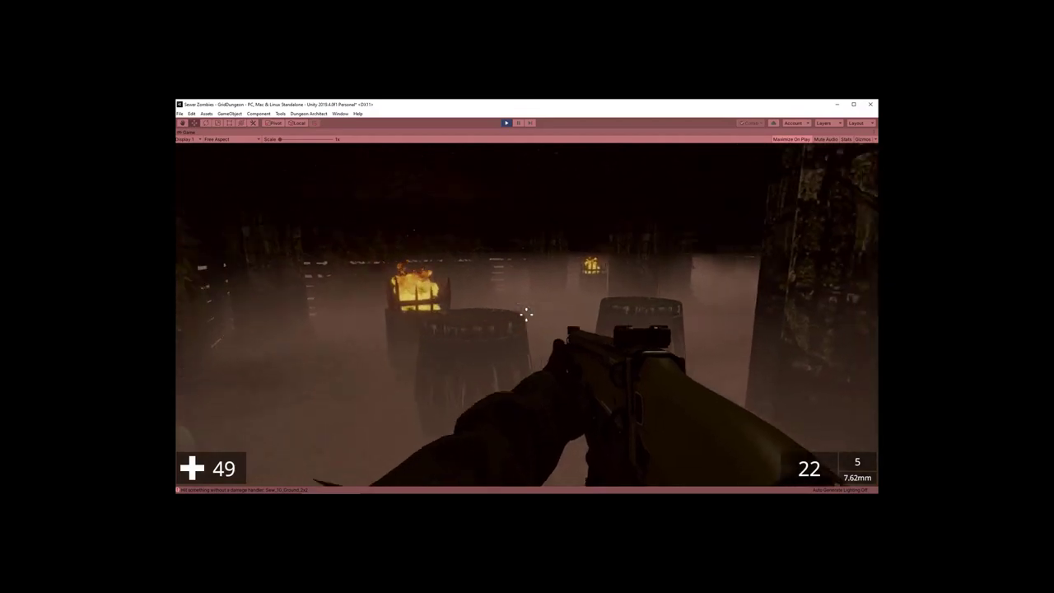
key("a")
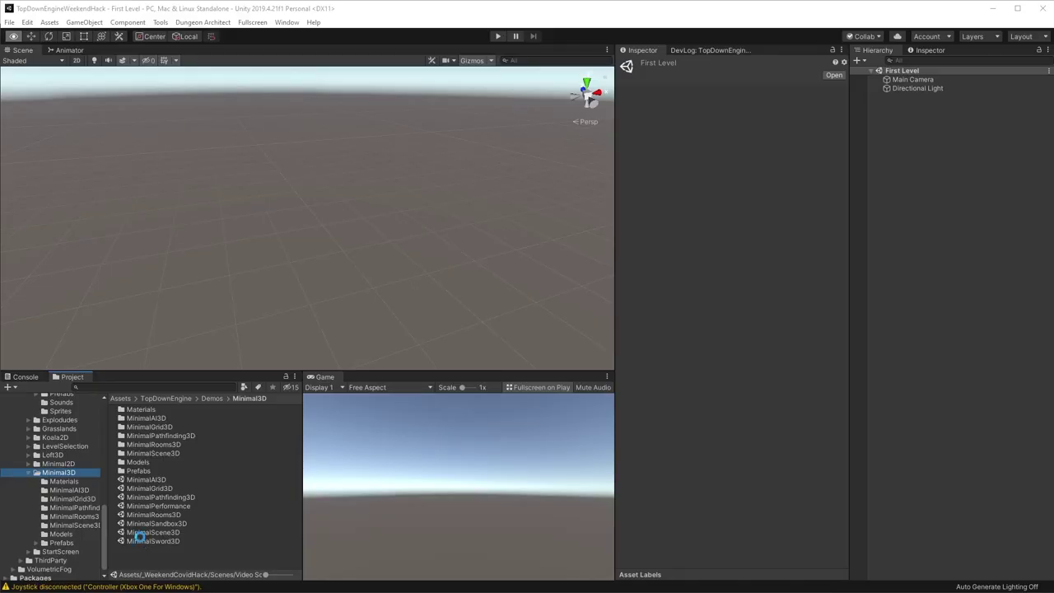
Add the MinimalSword3D demo scene to the hierarchy and move its cameras and manager objects into First Level
left_click(141, 541)
left_click_drag(141, 541, 718, 390)
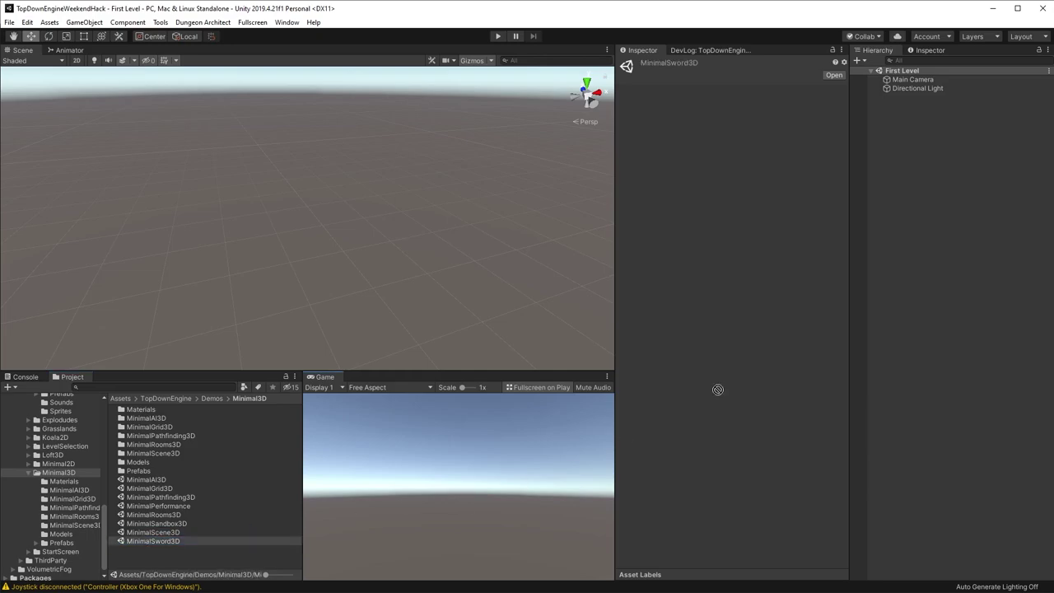
left_click_drag(931, 281, 936, 293)
mouse_move(918, 106)
left_mouse_down()
mouse_move(908, 80)
mouse_move(909, 101)
left_mouse_up()
Delete First Level's original Main Camera and remove the MinimalSword3D demo scene from the hierarchy
left_click(912, 88)
left_click(916, 97, "shift")
left_click(912, 90)
key("Delete")
right_click(896, 123)
left_click(916, 198)
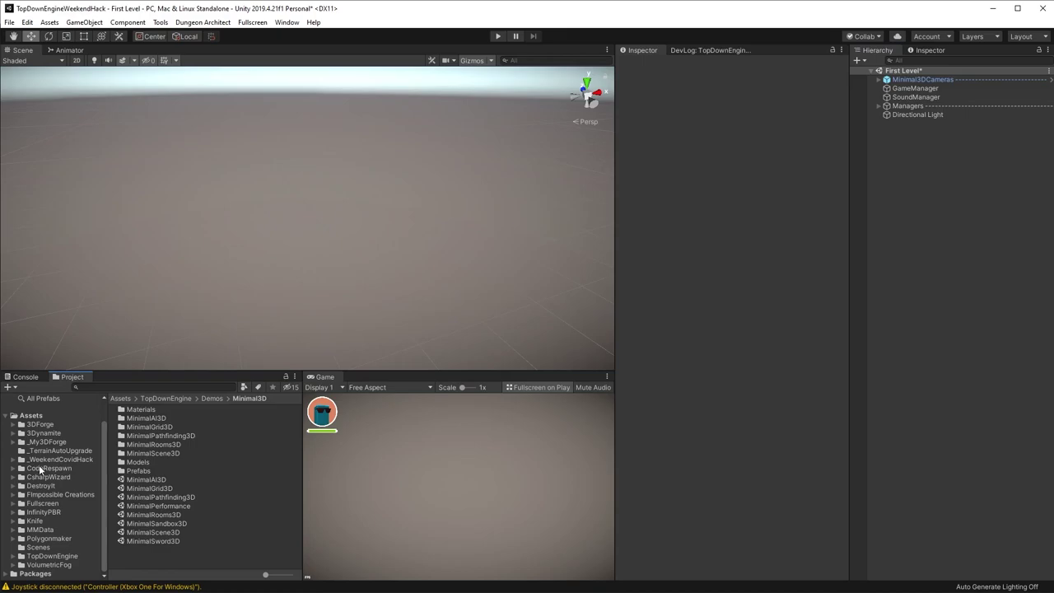
Add the DungeonGridFlow prefab from CodeRespawn/DungeonArchitect/Prefabs to the First Level scene
left_click(39, 467)
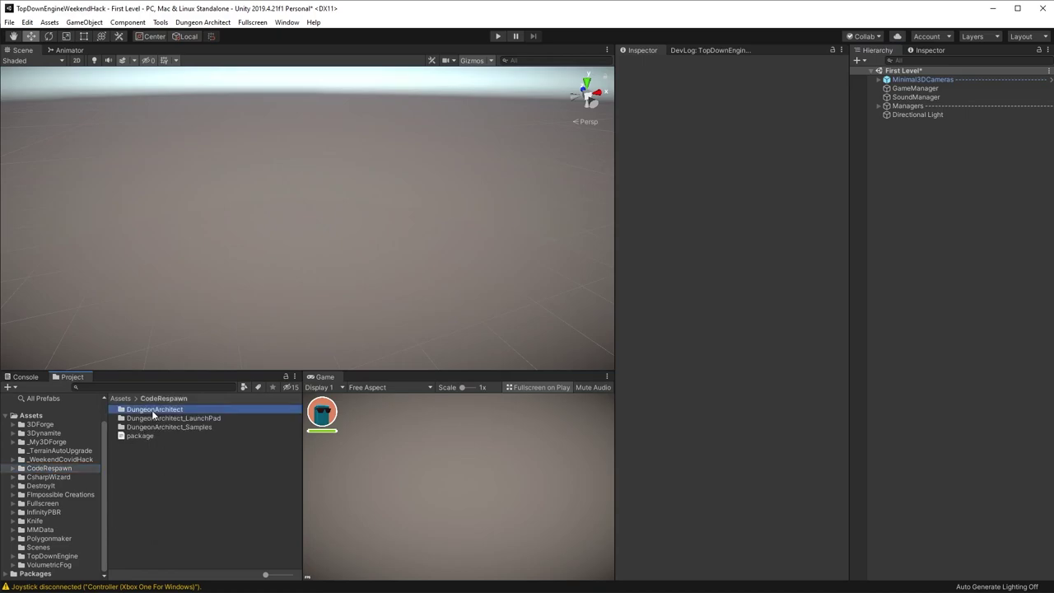
double_click(153, 411)
double_click(142, 440)
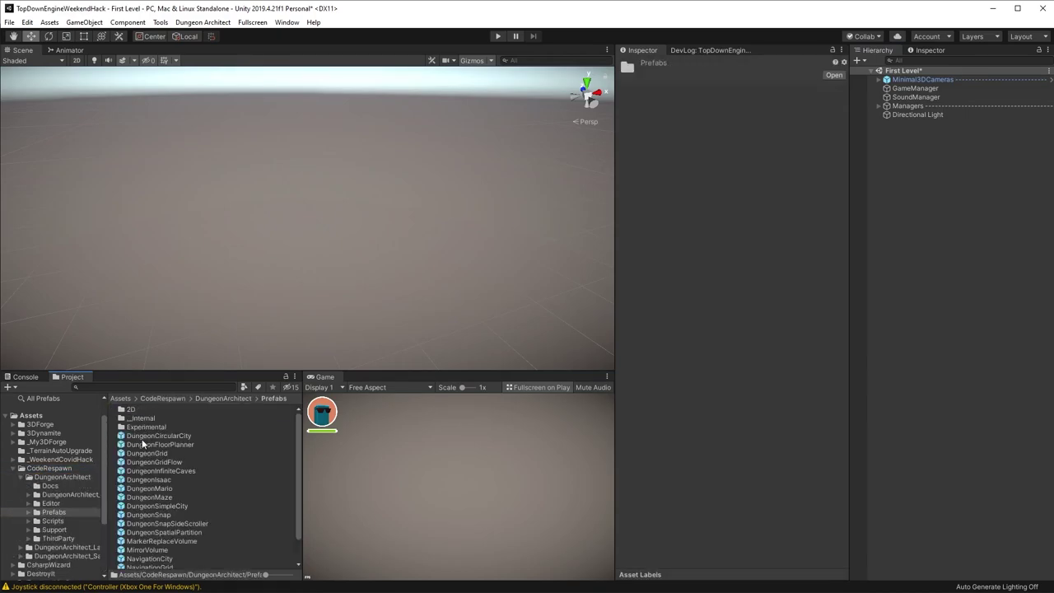
left_click_drag(147, 457, 792, 328)
left_click_drag(977, 202, 976, 198)
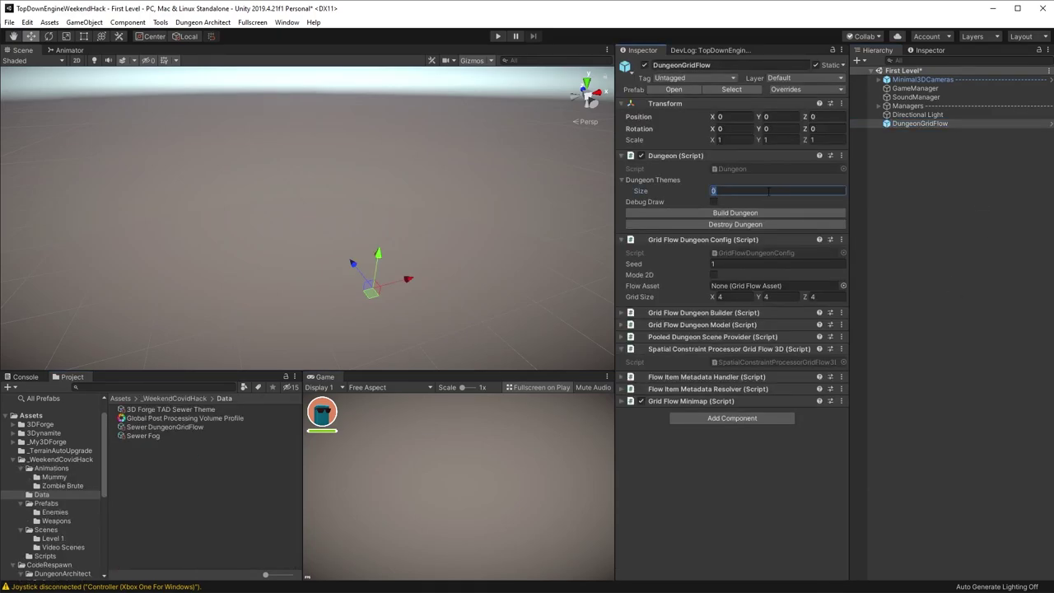
Give DungeonGridFlow one dungeon theme, 3D Forge TAD Sewer Theme, and assign Sewer DungeonGridFlow as its flow asset
key("Return")
left_click_drag(156, 409, 725, 206)
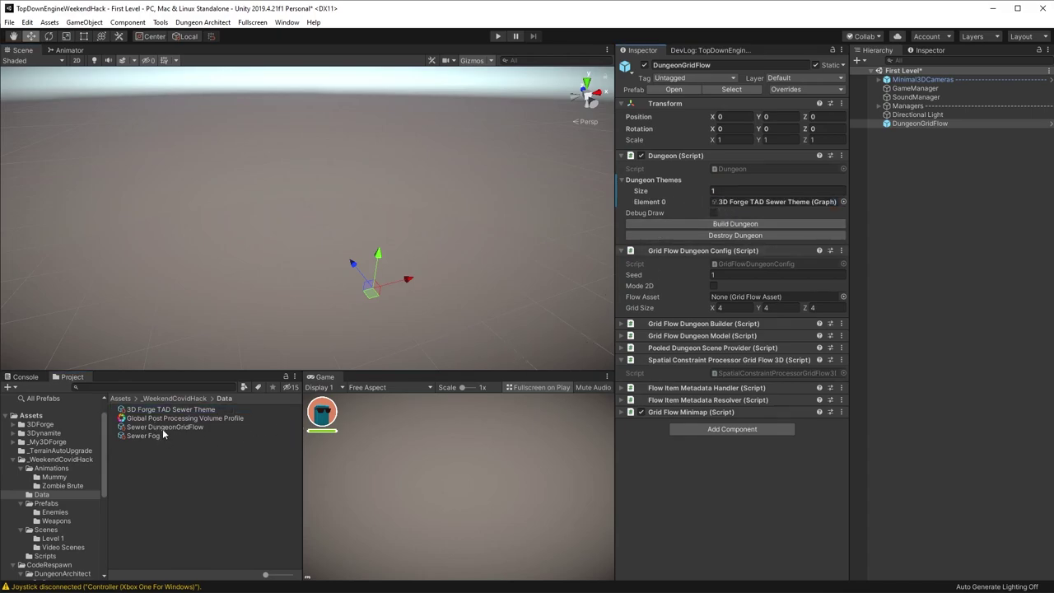
left_click_drag(163, 428, 748, 301)
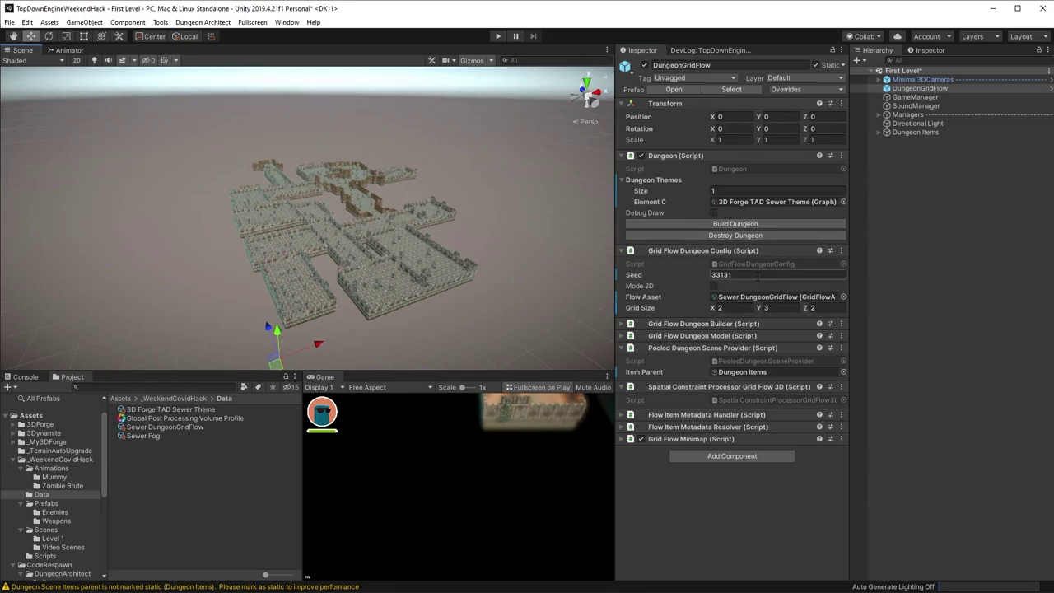
Build the dungeon with seed 4545 and again with seed 45353442
type("4545")
left_click(736, 223)
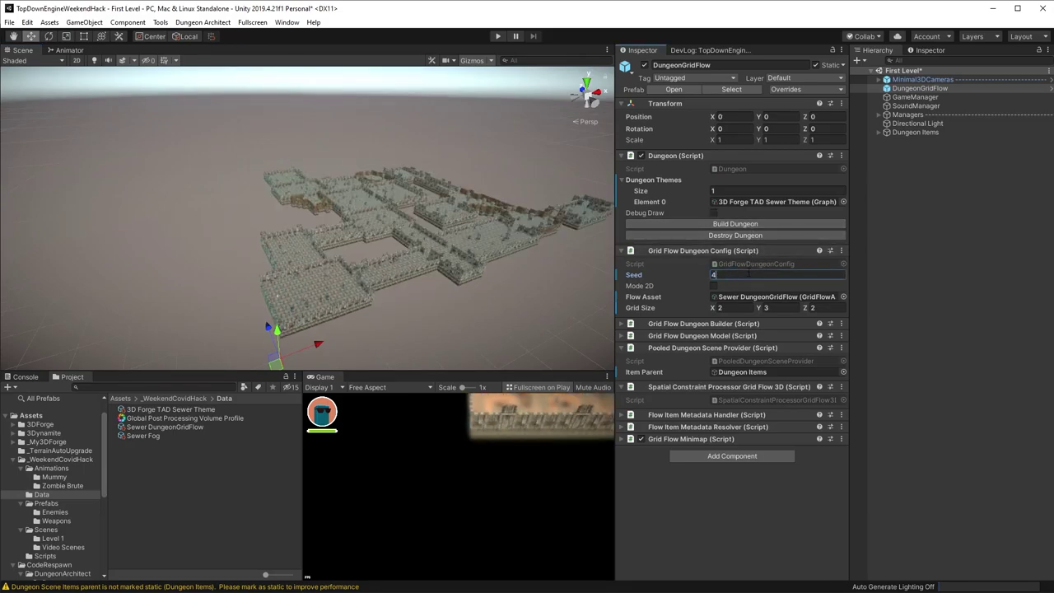
left_click(753, 225)
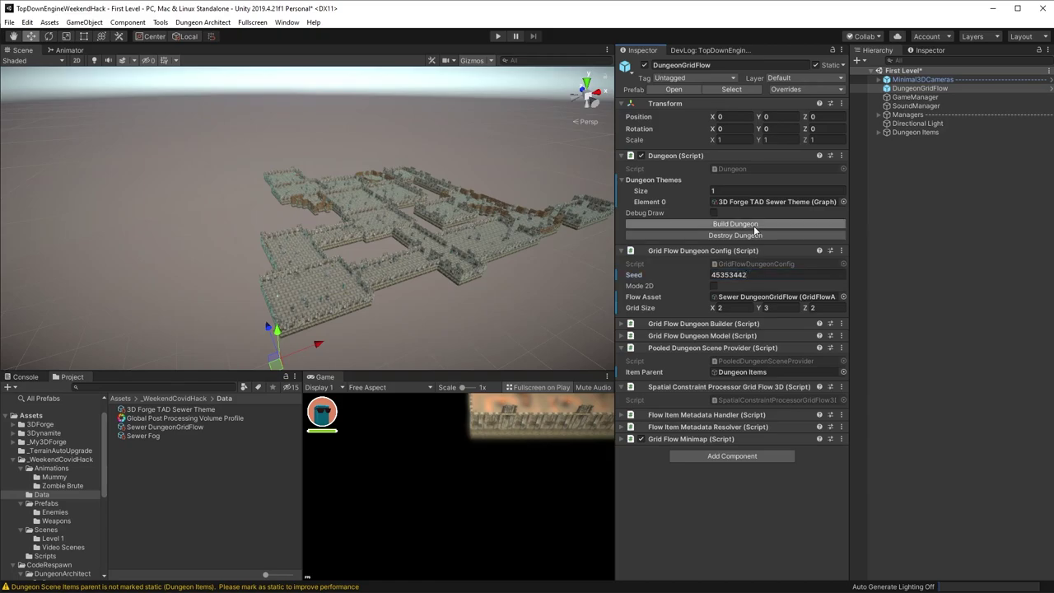
Set the dungeon seed to 3453, enable Debug Draw and rebuild the dungeon
left_click(763, 273)
type("3453")
left_click(714, 212)
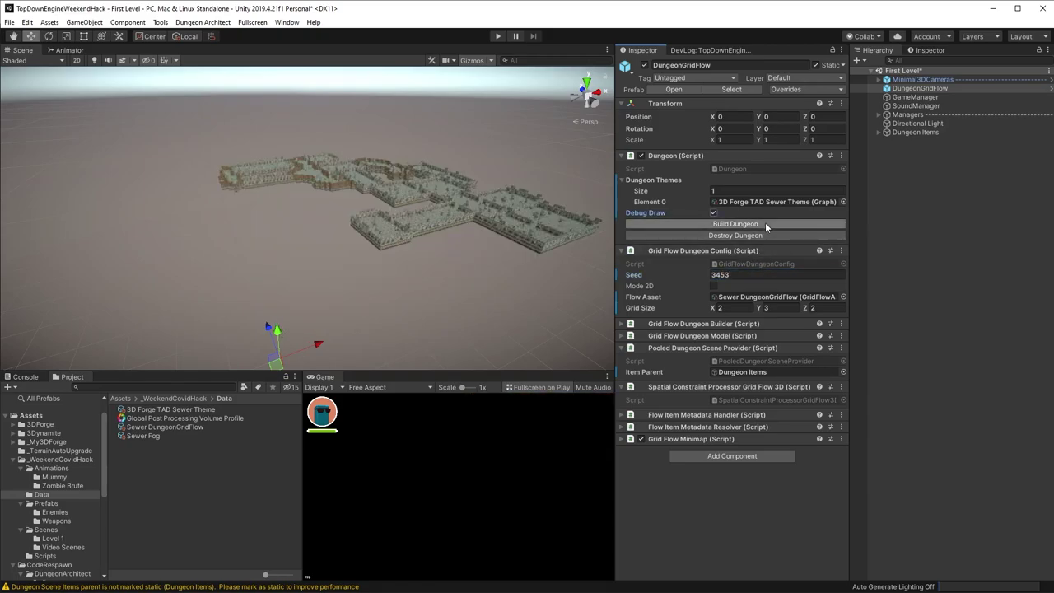
left_click(751, 224)
left_click(751, 225)
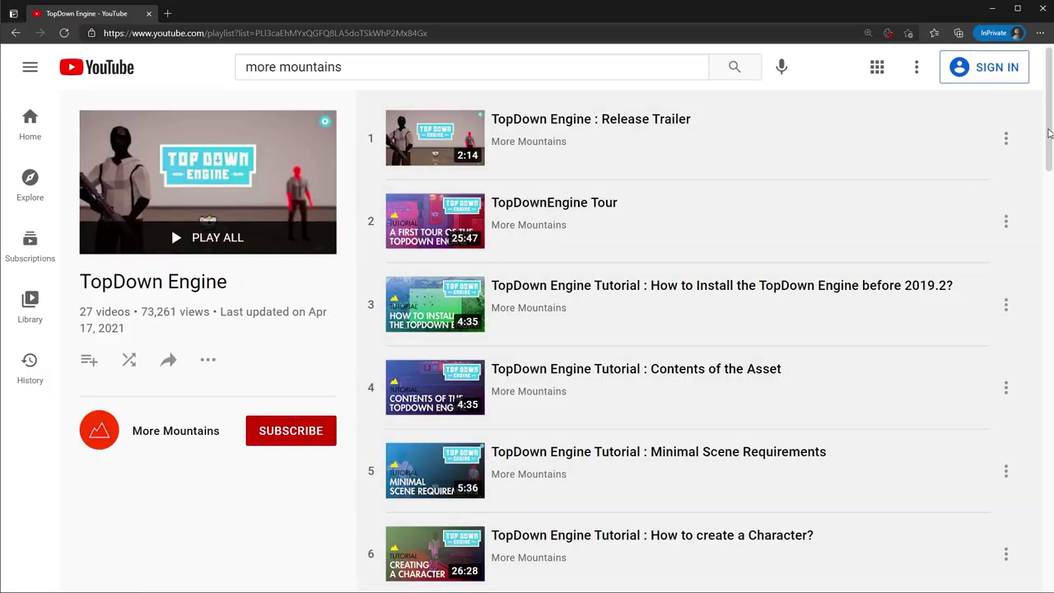
Look through the tutorials in More Mountains' TopDown Engine playlist on YouTube and put the browser away
left_click_drag(1050, 133, 1046, 219)
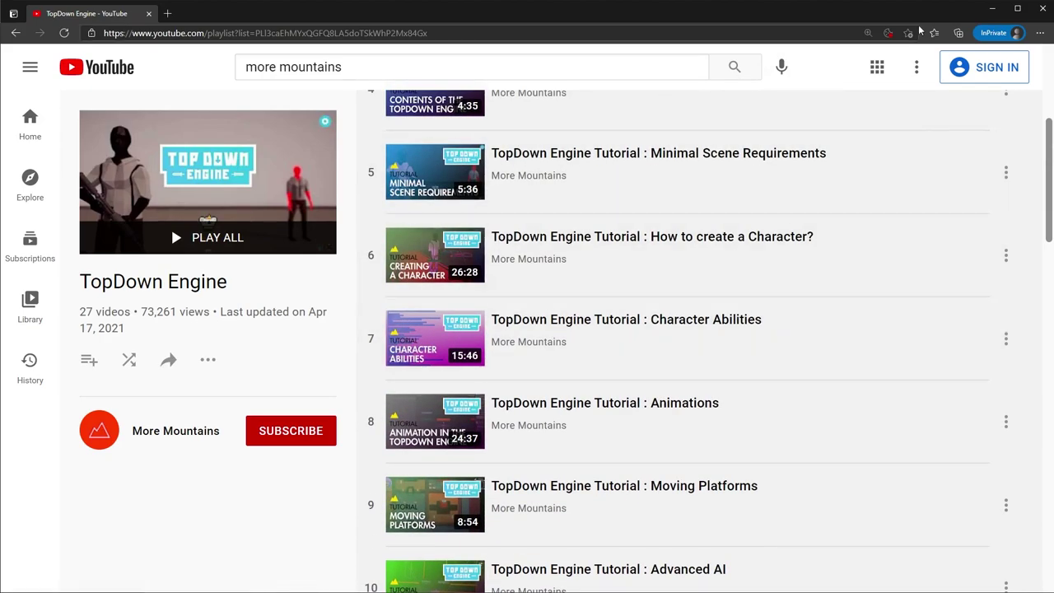
left_click(993, 8)
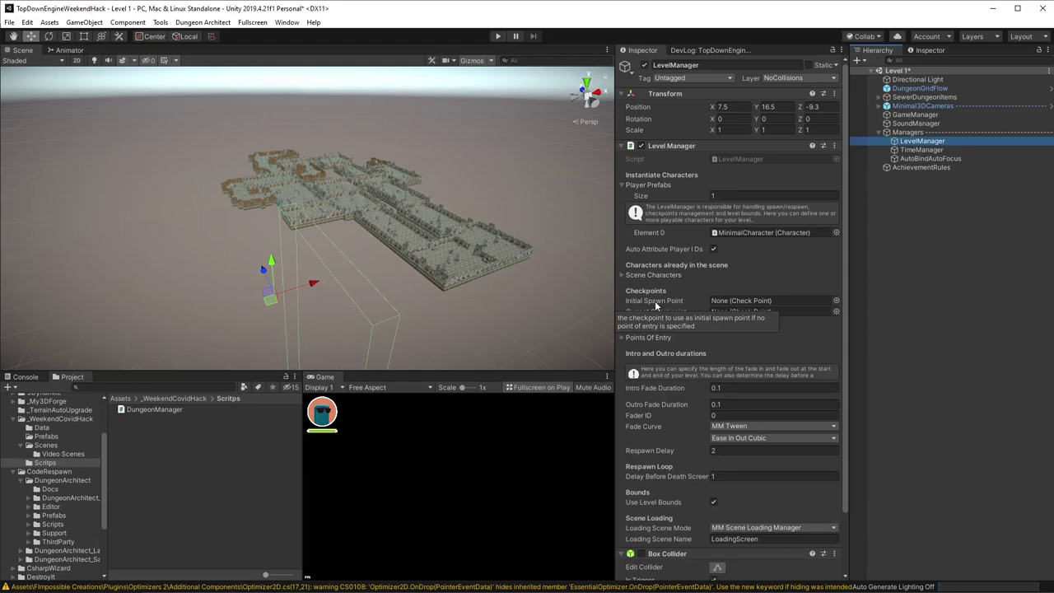
Turn off Use Level Bounds on the LevelManager object in the Level 1 scene
key("alt+Tab")
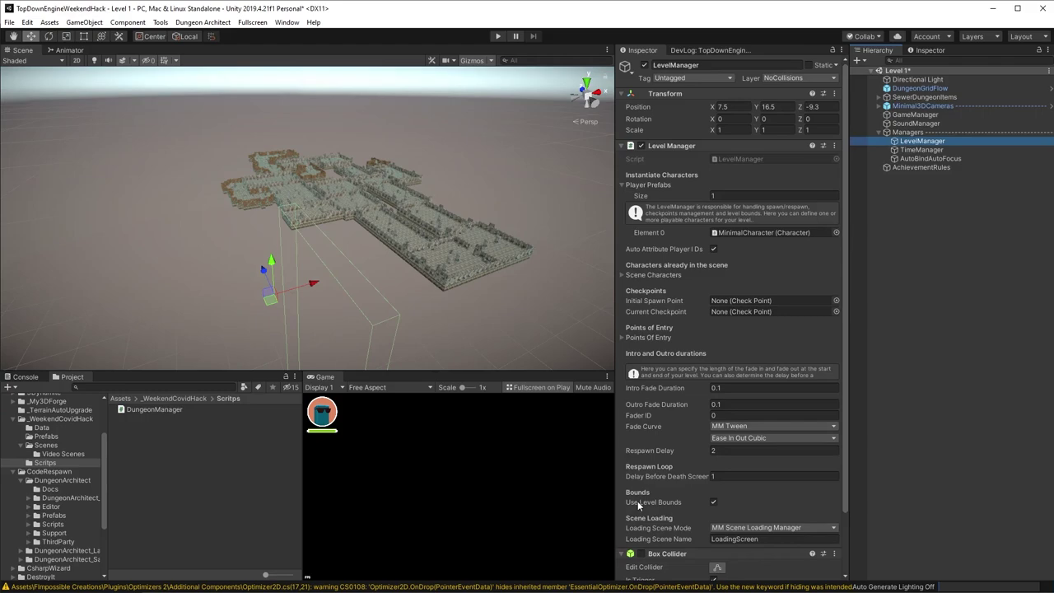
mouse_move(638, 506)
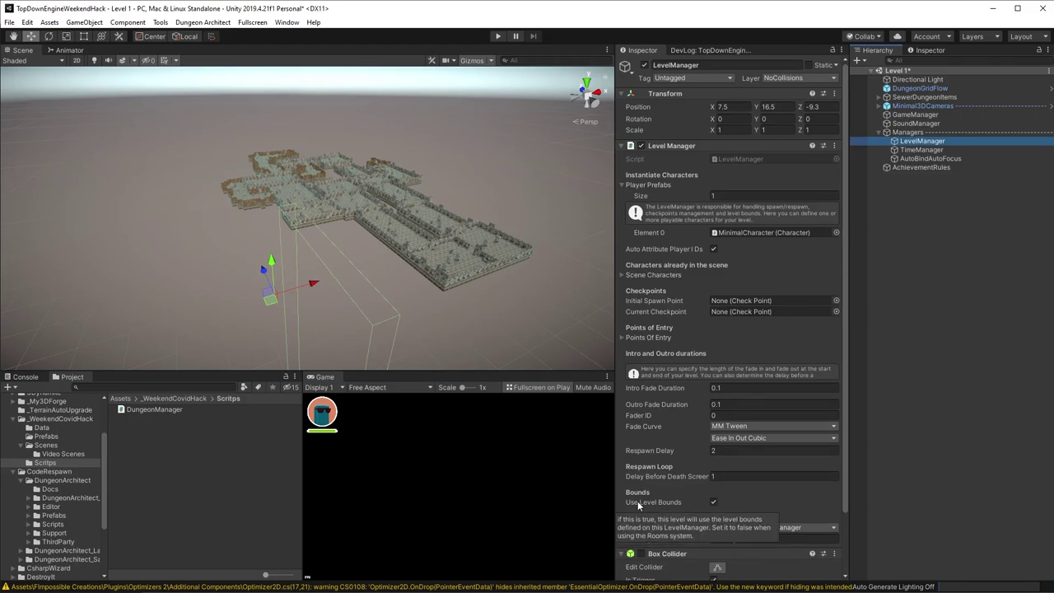
left_click(712, 505)
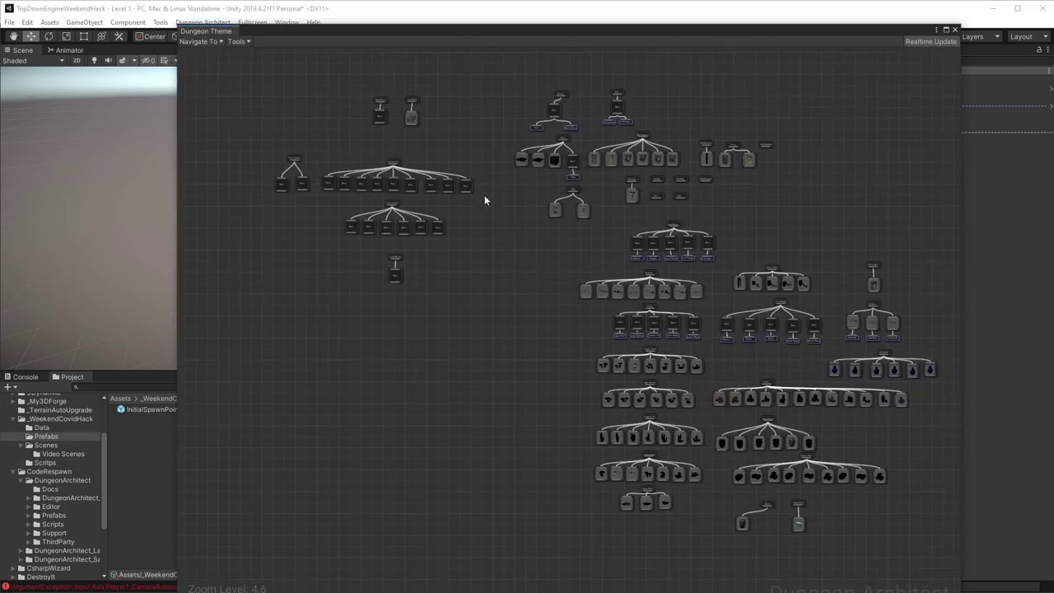
Assign the InitialSpawnPoint prefab as template of the empty node under the SpawnPoint marker in the Dungeon Theme graph
scroll(375, 108, "up", 10)
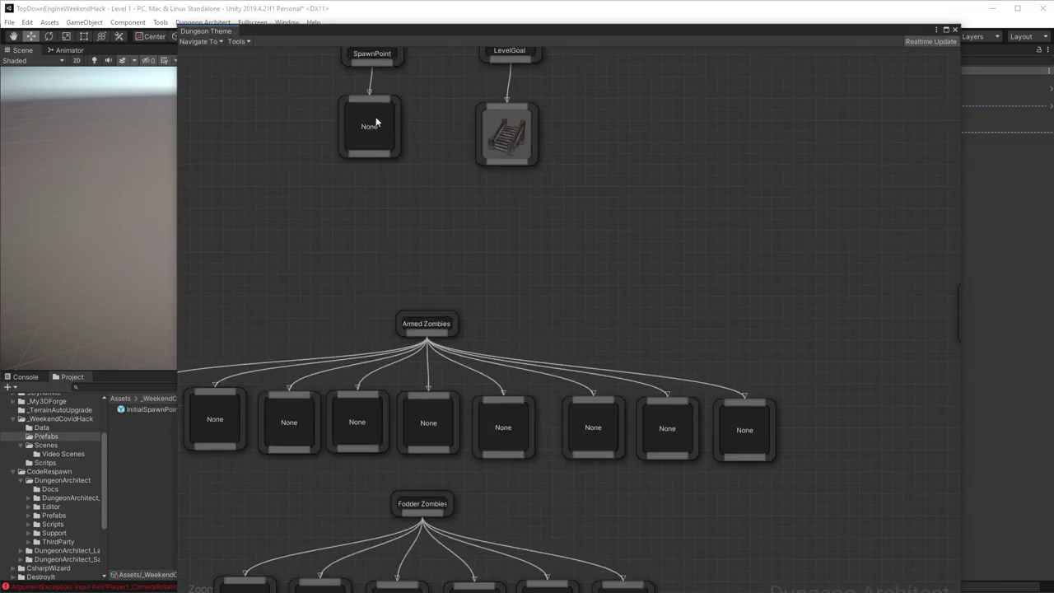
left_click(401, 154)
right_click_drag(401, 154, 487, 322)
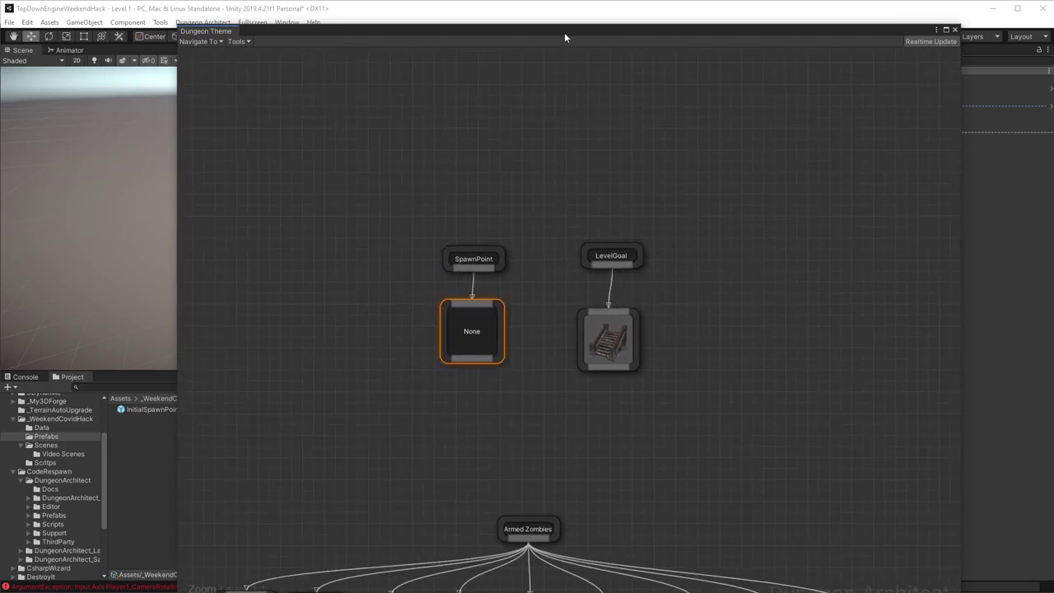
left_click_drag(565, 34, 741, 297)
left_click(158, 409)
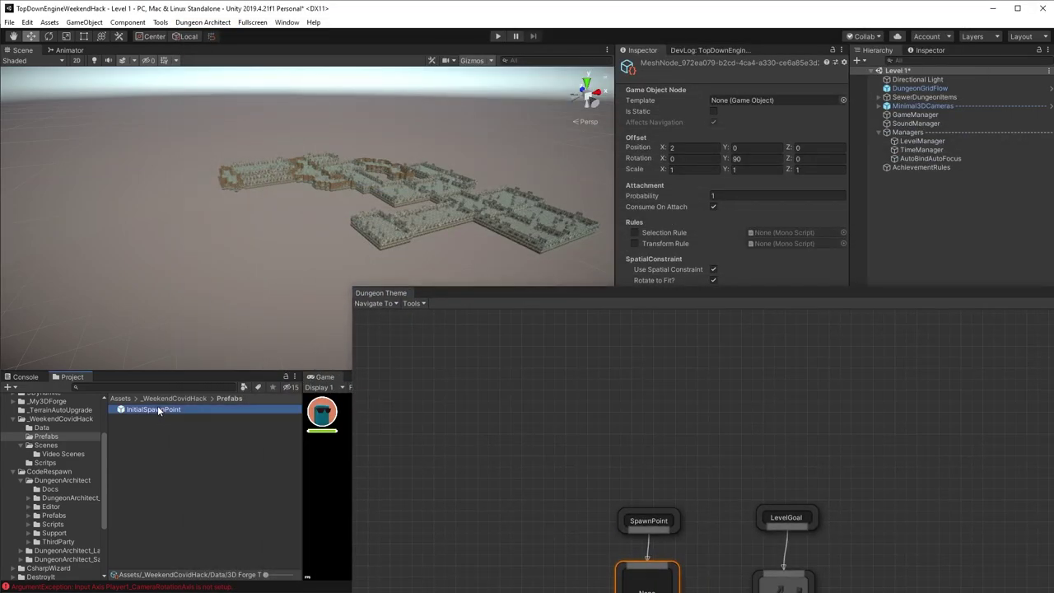
left_click_drag(158, 405, 769, 100)
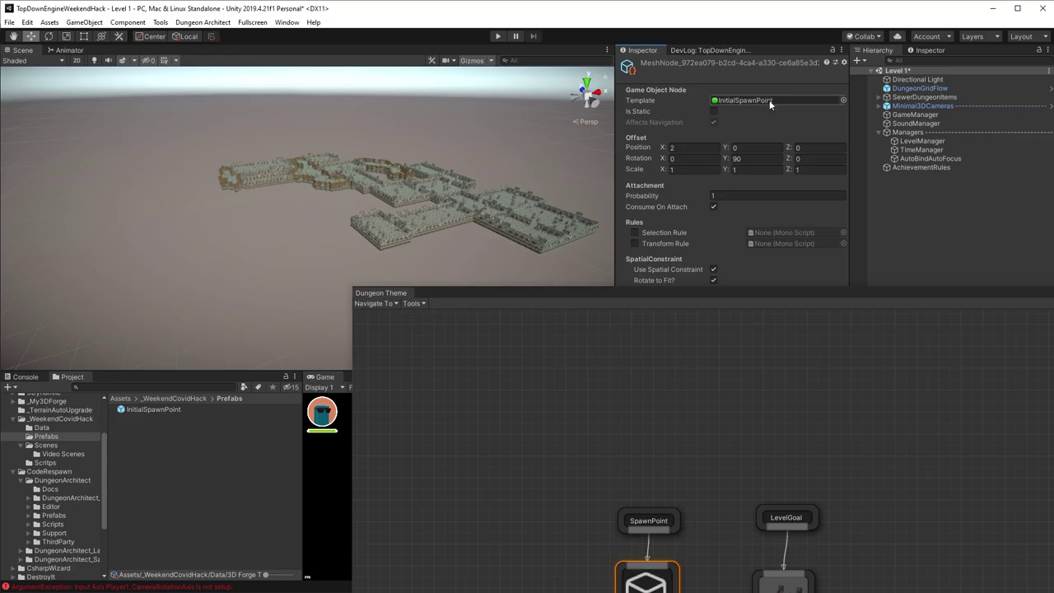
In Visual Studio, declare a CheckPoint variable named spawn in DungeonManager's Awake method and start assigning it from GameObject.FindObjectOfType
type("Checkpoint")
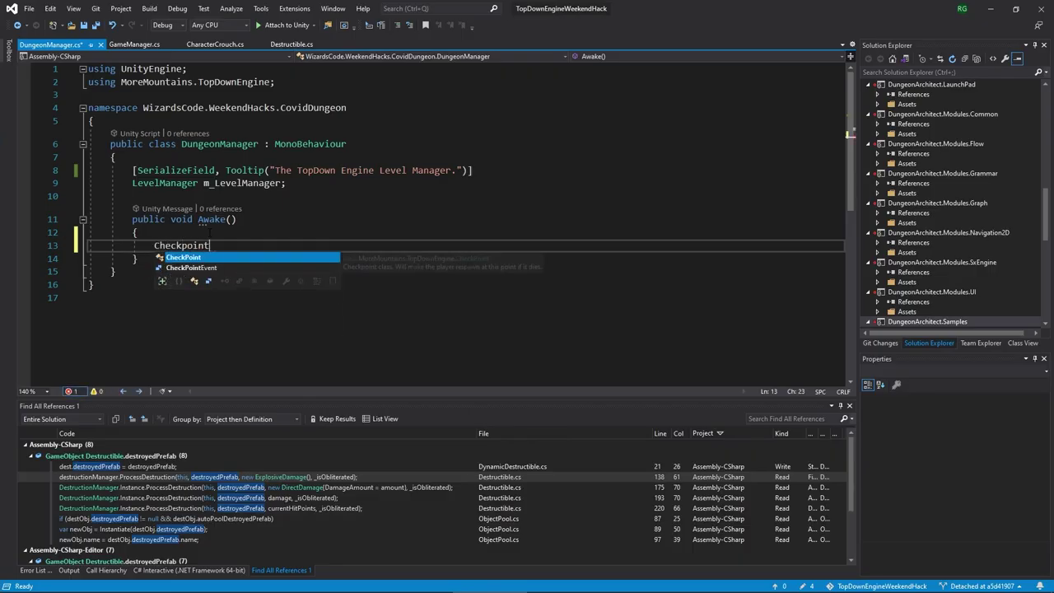
type("spawn = ")
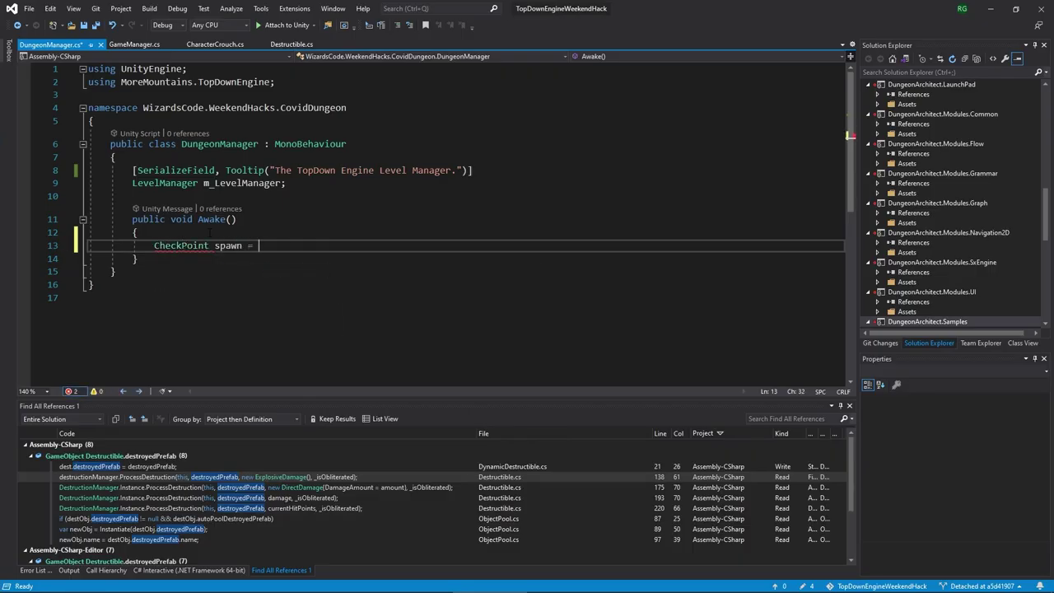
type("GameO")
key("Tab")
type(".Find")
key("Down")
key("Down")
key("Down")
key("Down")
key("Down")
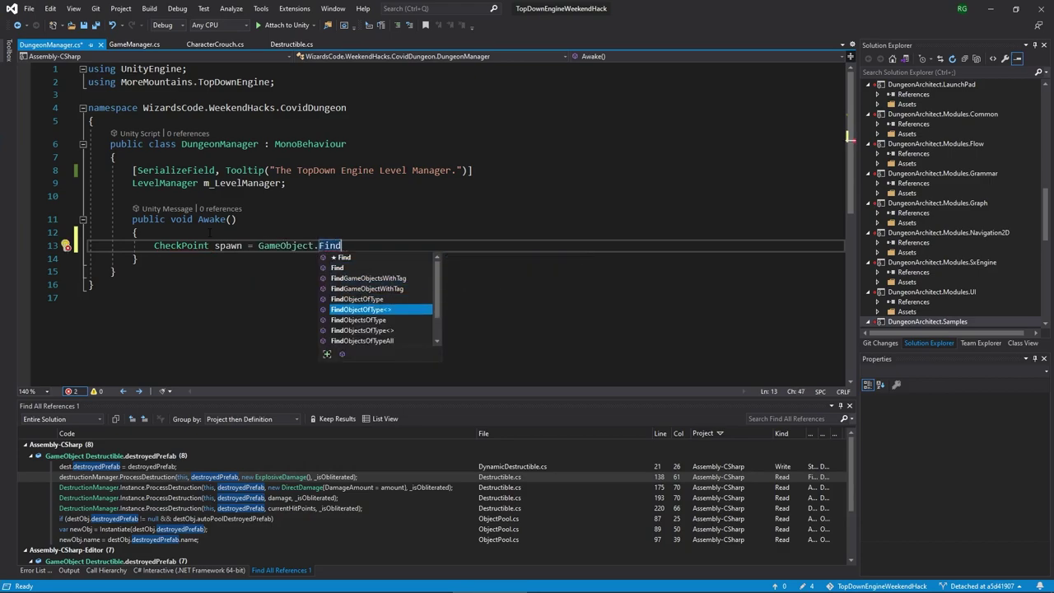
key("Tab")
Complete the FindObjectOfType call with CheckPoint as its type argument and end the statement
type("<CheckPointEvent")
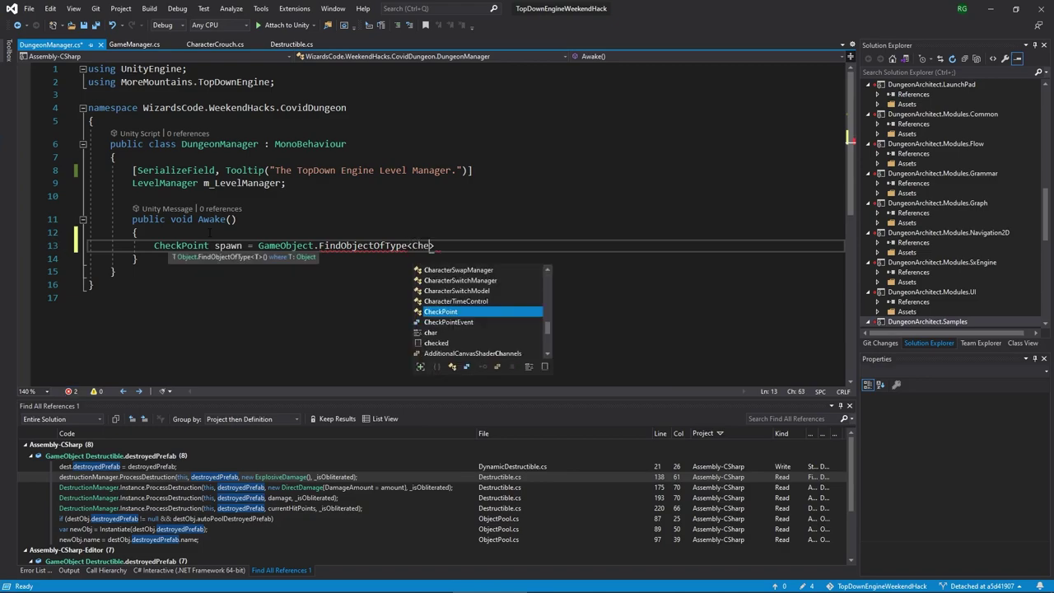
key("Tab")
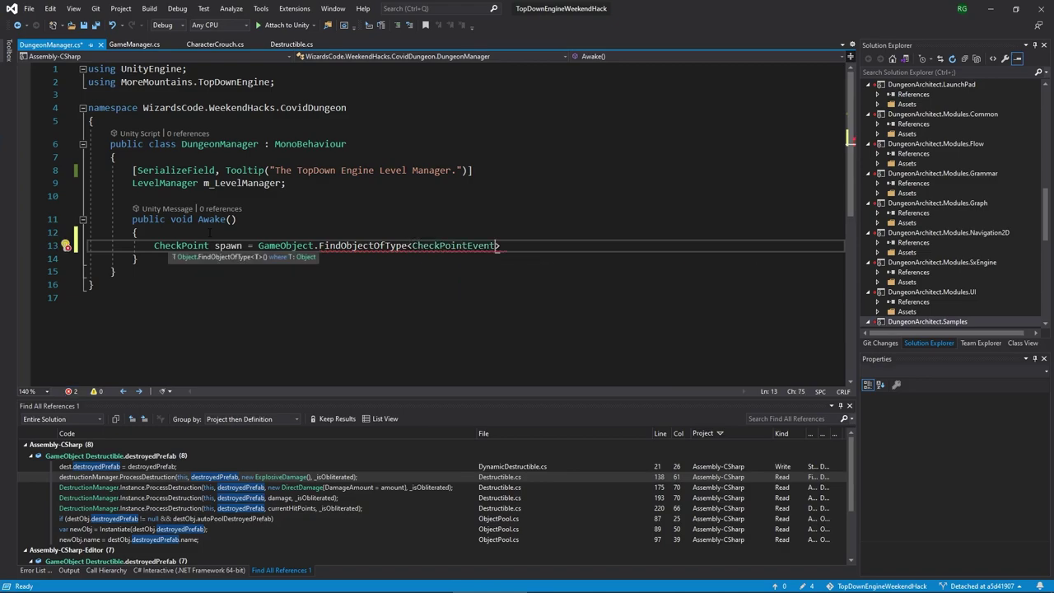
key("ctrl+shift+Left")
key("BackSpace")
type("C")
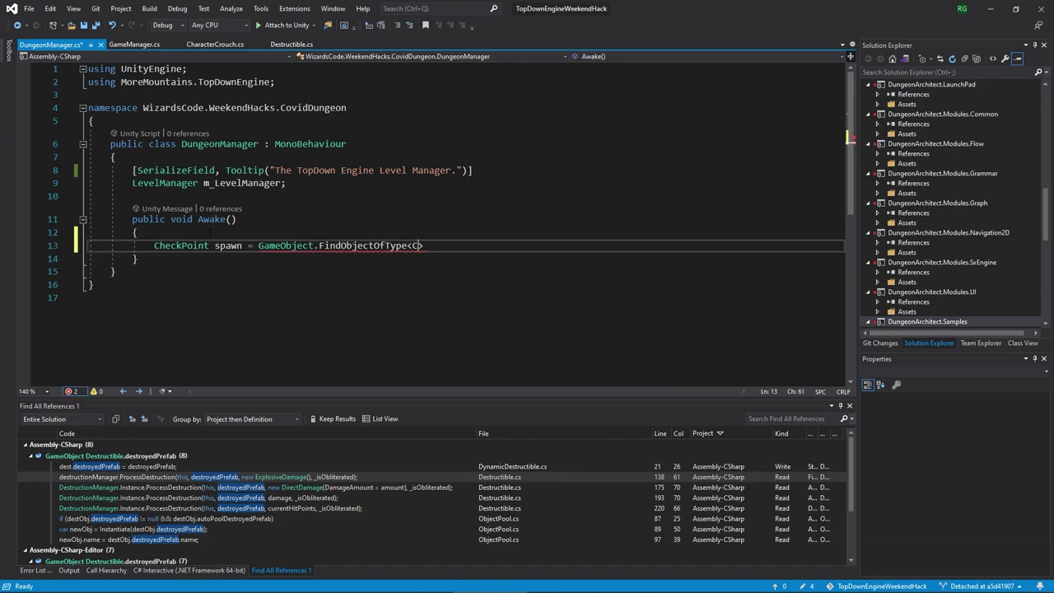
type("heckPoint")
key("Tab")
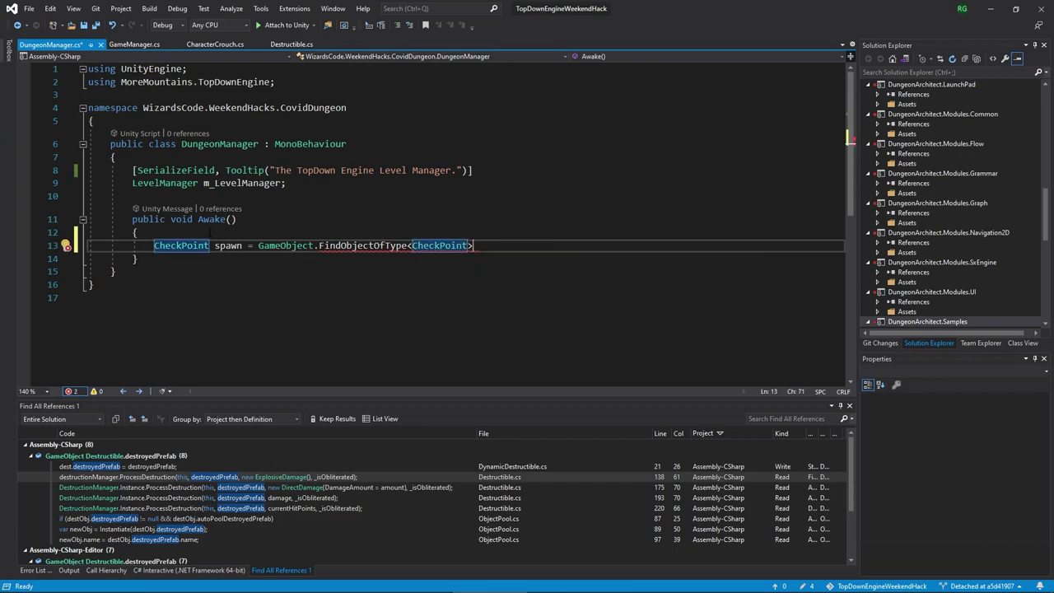
key("Return")
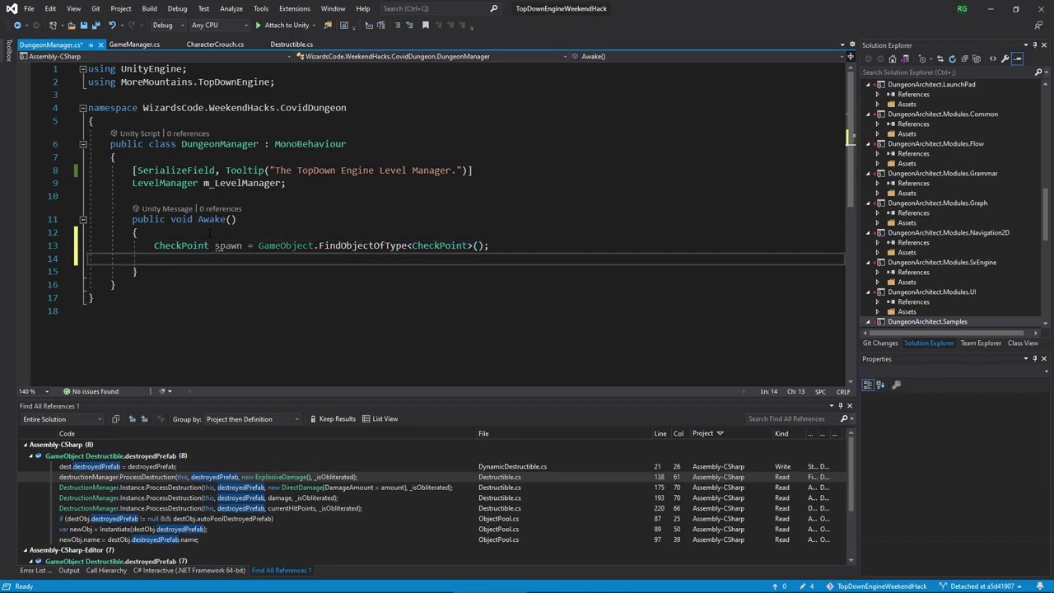
Add the statement m_LevelManager.InitialSpawnPoint = spawn; below the checkpoint lookup
type("m_")
key("Tab")
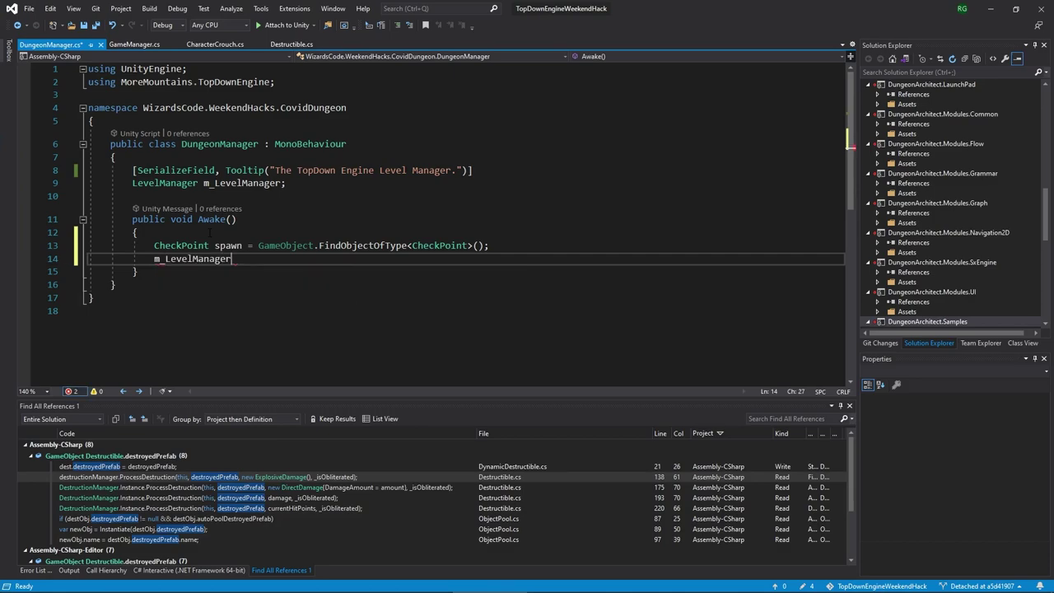
type(".InitialSpawnPoint")
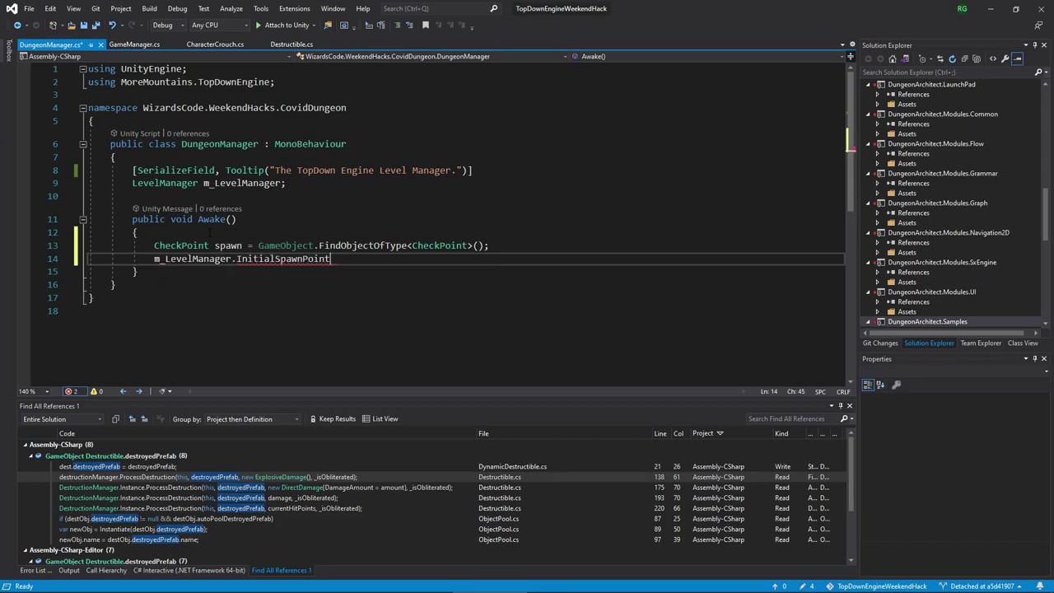
type("spawn;")
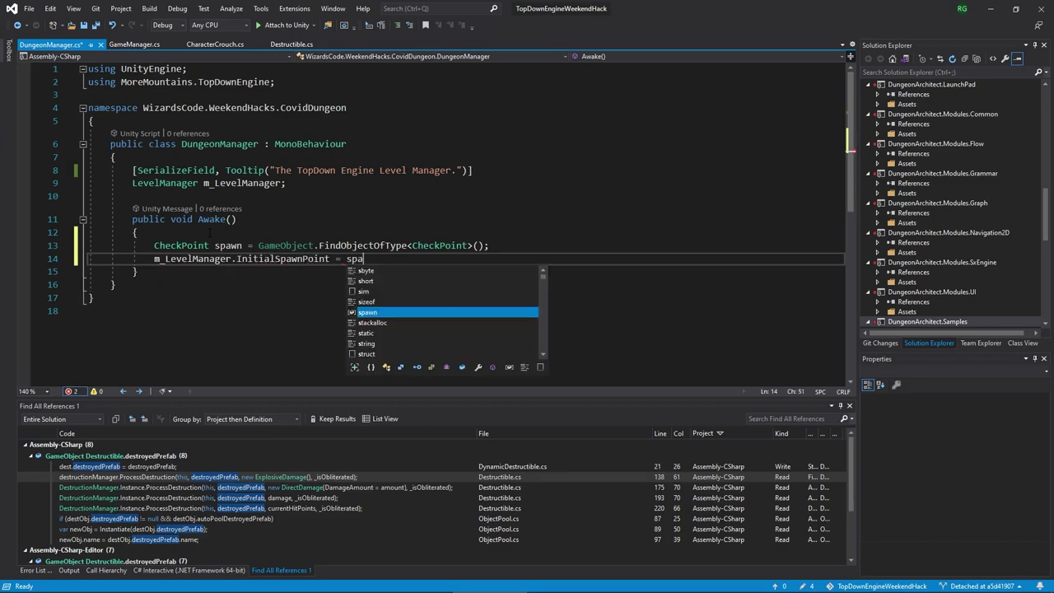
Add TODO comments atop Awake about error checking for a missing spawn point and checking the check point's name, save, and return to Unity
left_click(210, 233)
key("Return")
type("//TODO Add error")
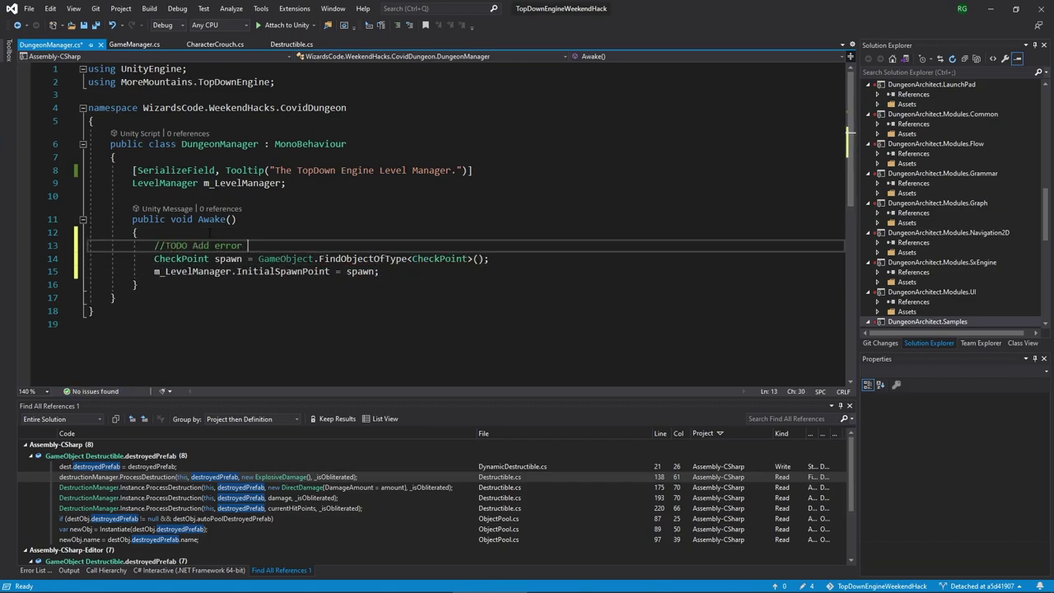
key("Return")
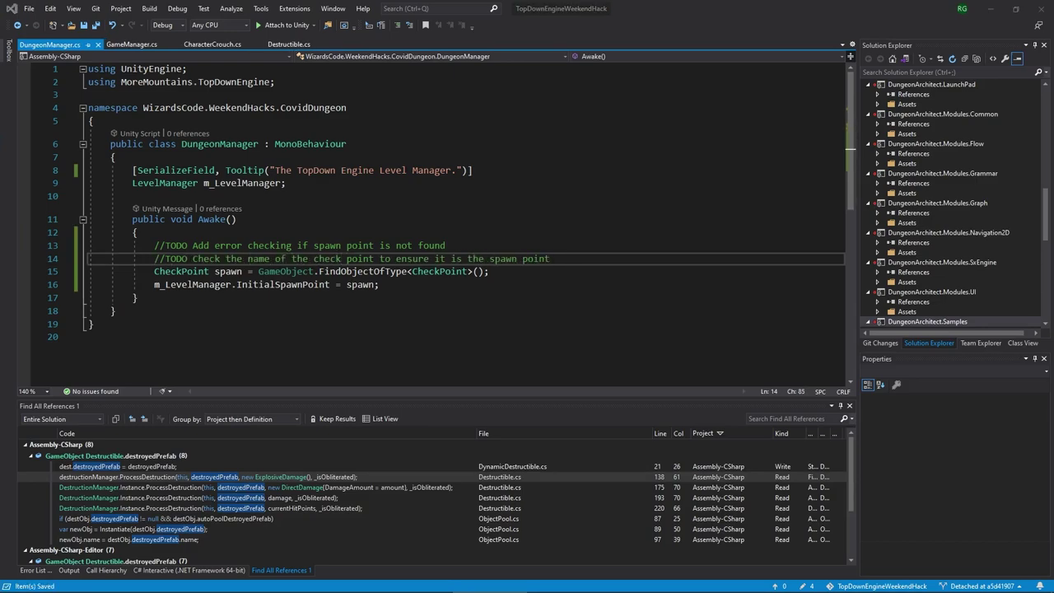
key("alt+Tab")
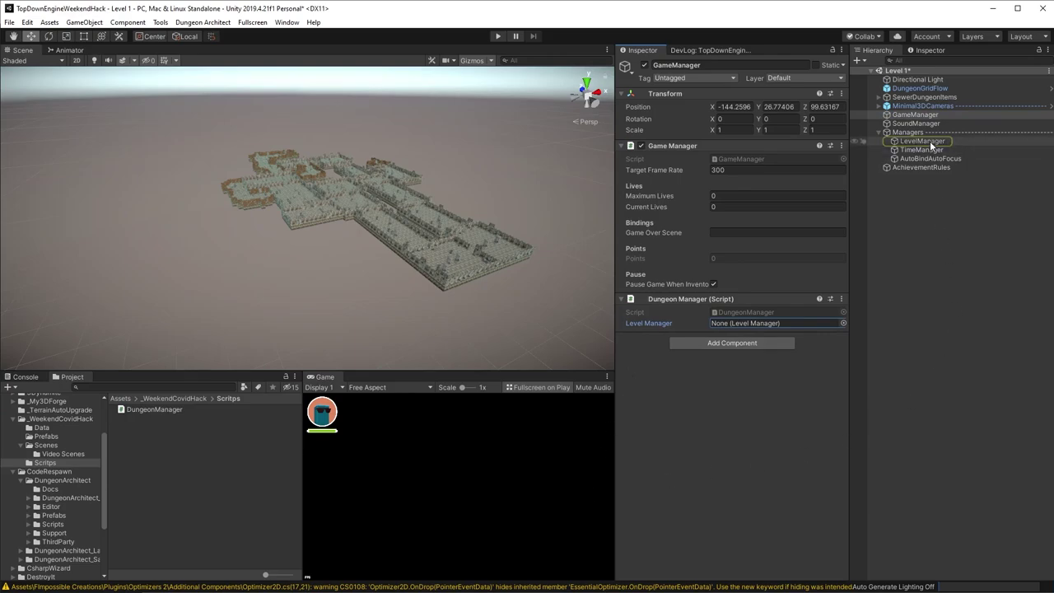
Assign the LevelManager object to the Dungeon Manager's Level Manager reference and playtest the level, moving the character around the spawn room
left_click_drag(930, 140, 773, 321)
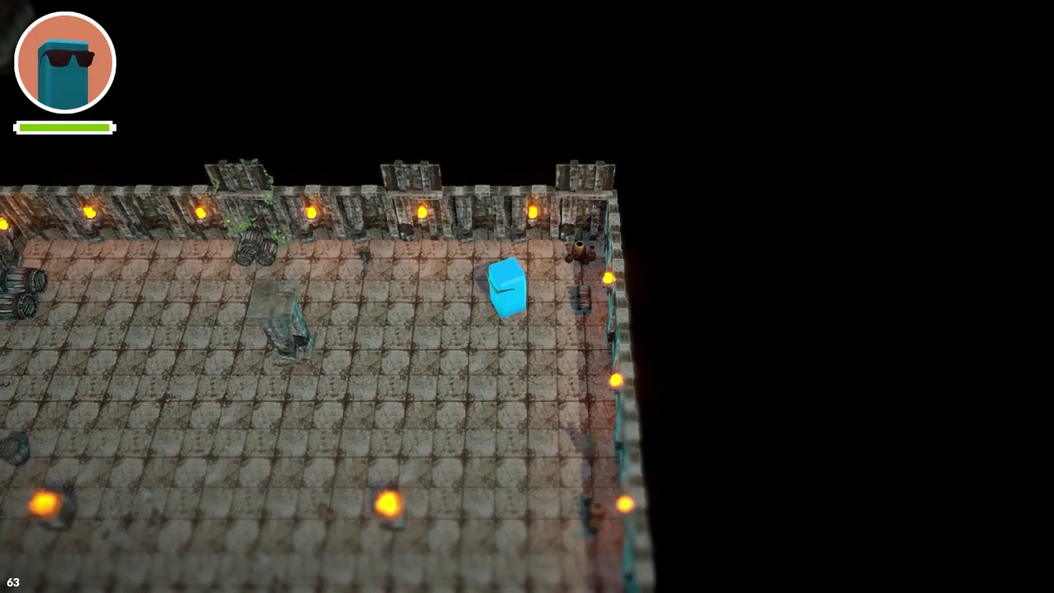
key("a")
key("s")
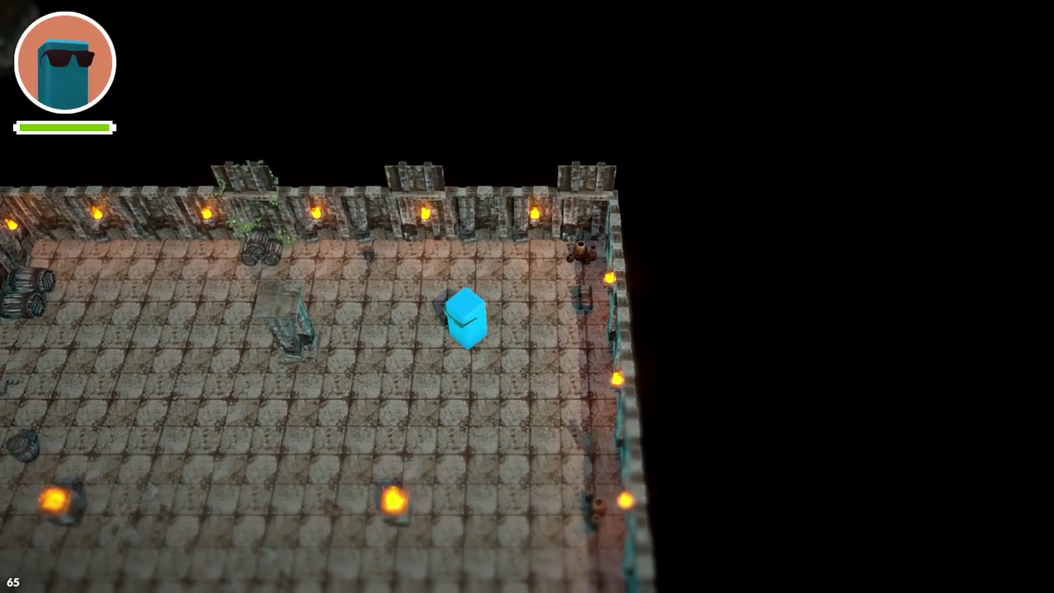
key("a")
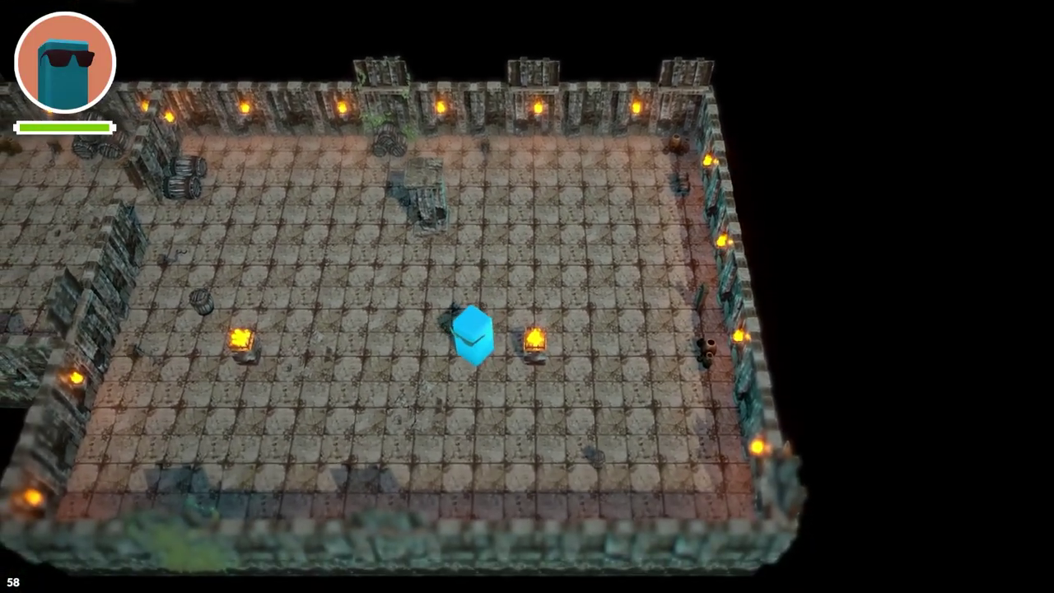
key("w")
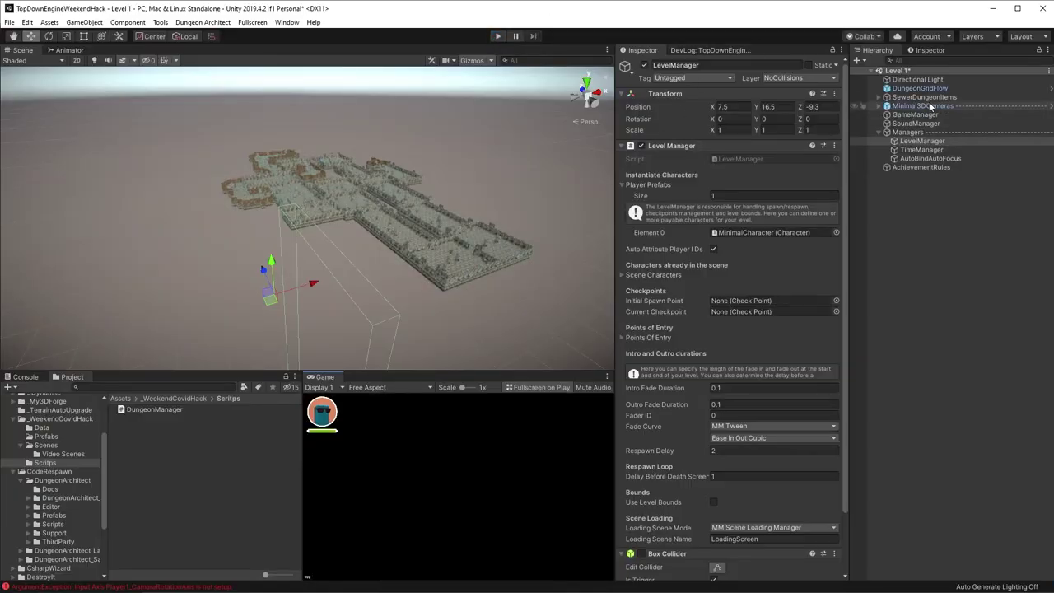
Change DungeonGridFlow's seed and playtest the level, walking the character out of the spawn room through the adjoining cave to the northern corridor
left_click(926, 89)
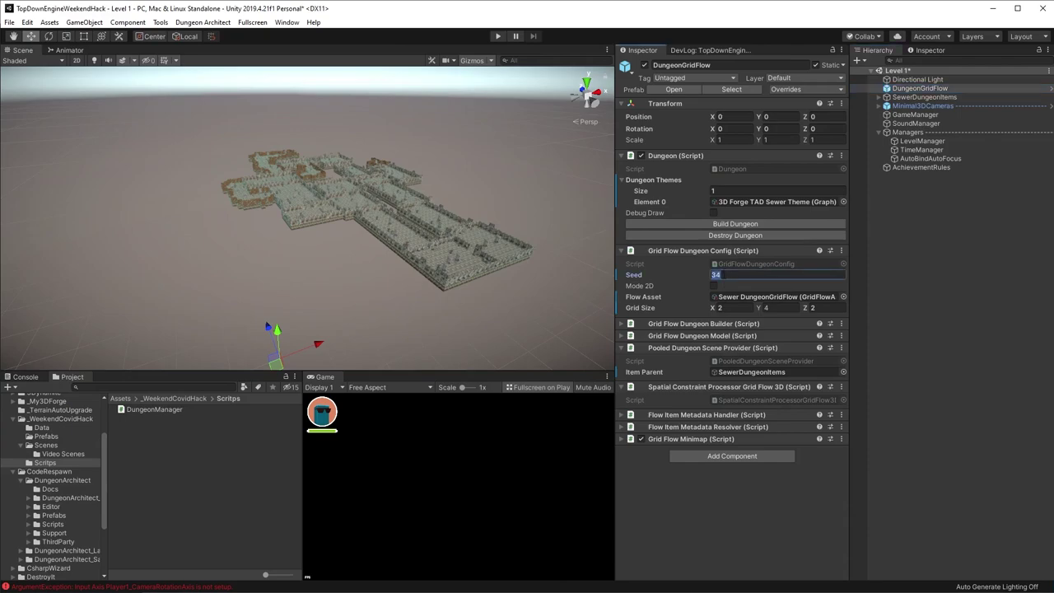
left_click(500, 36)
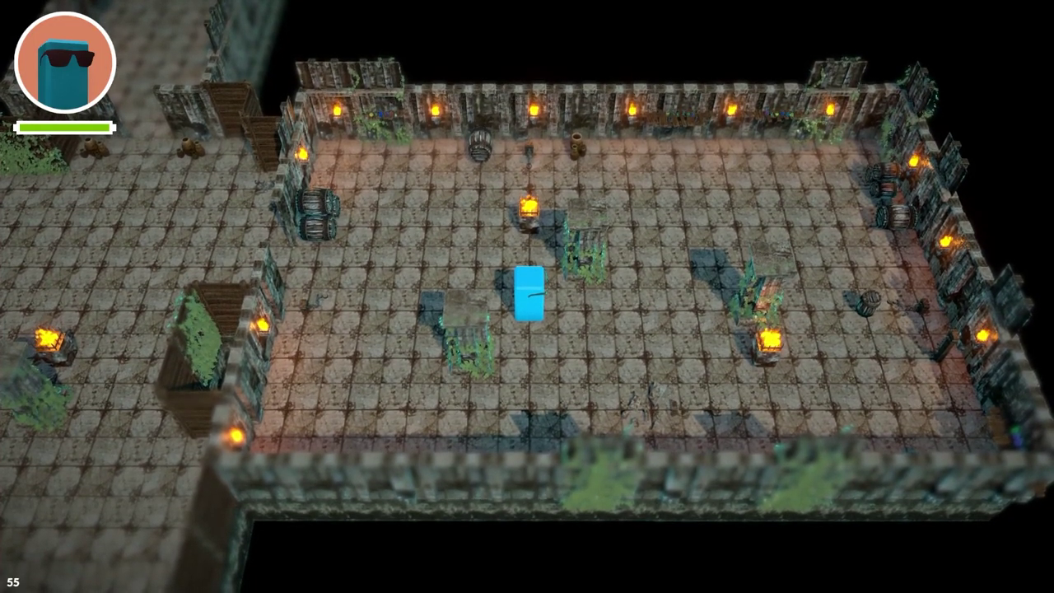
key("a")
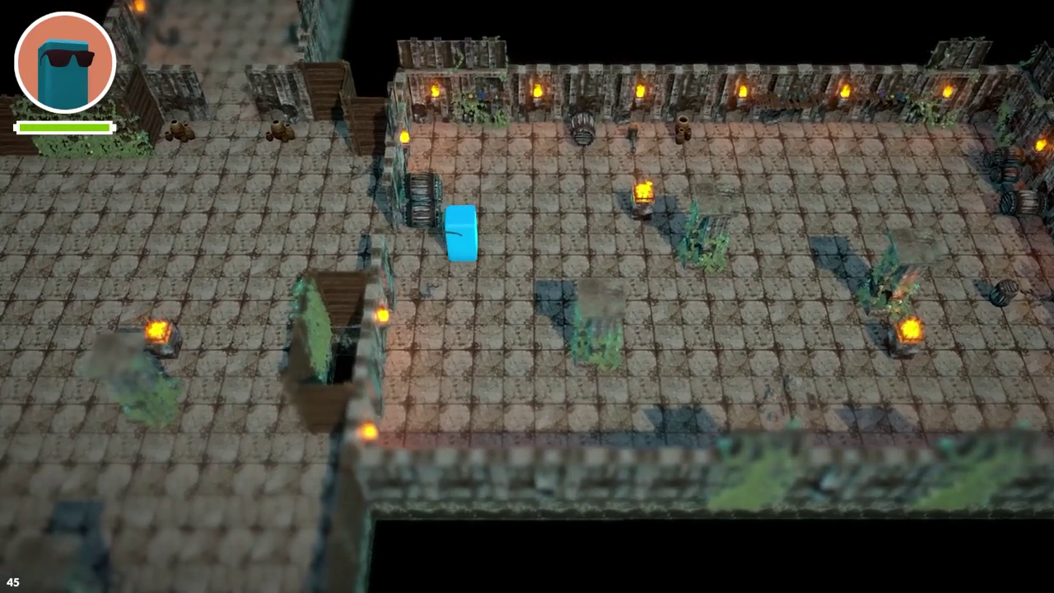
key("a")
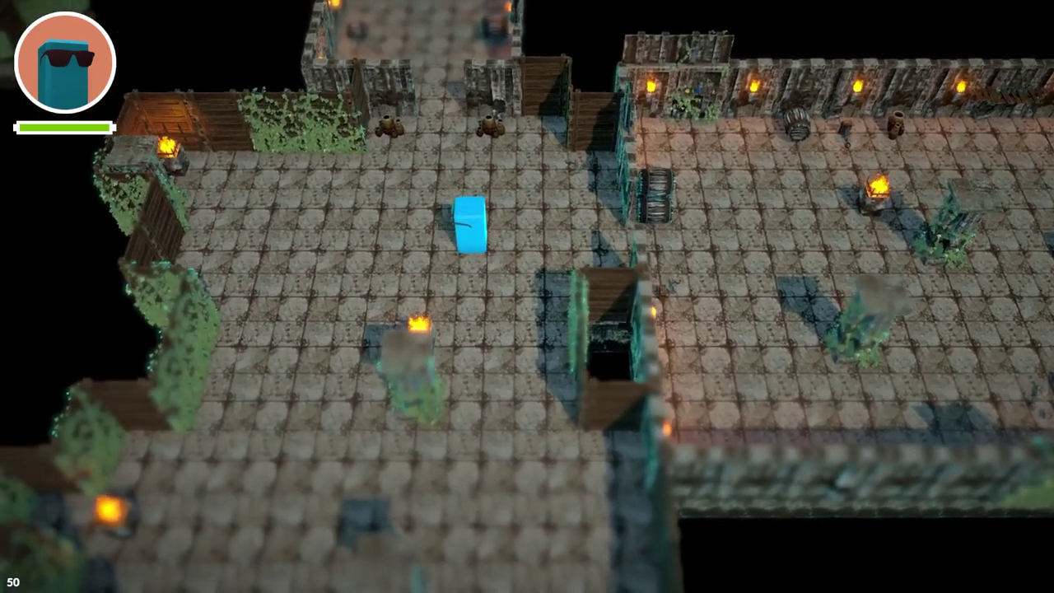
key("w")
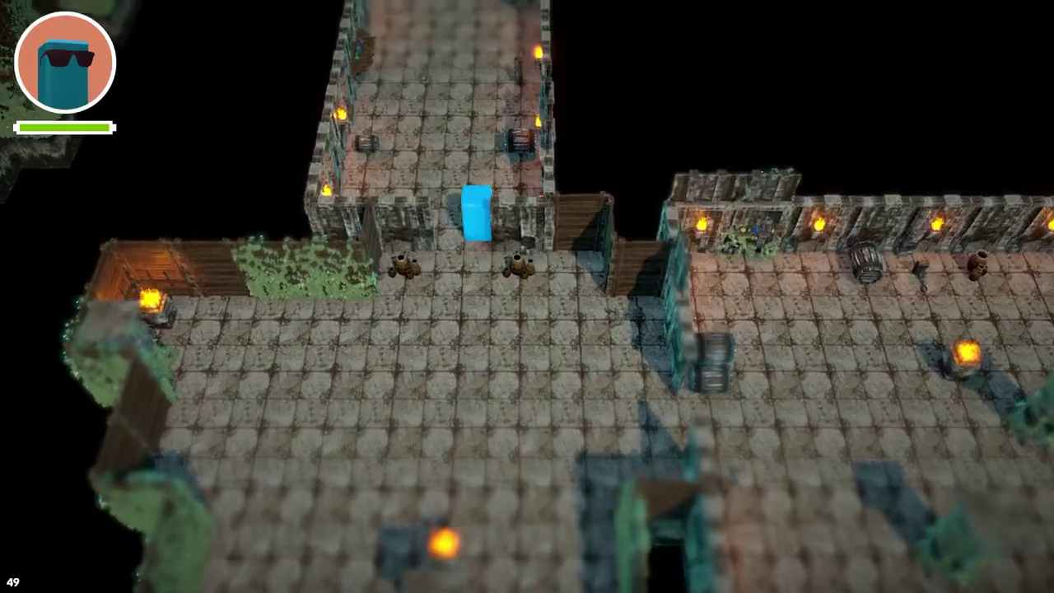
key("ctrl+p")
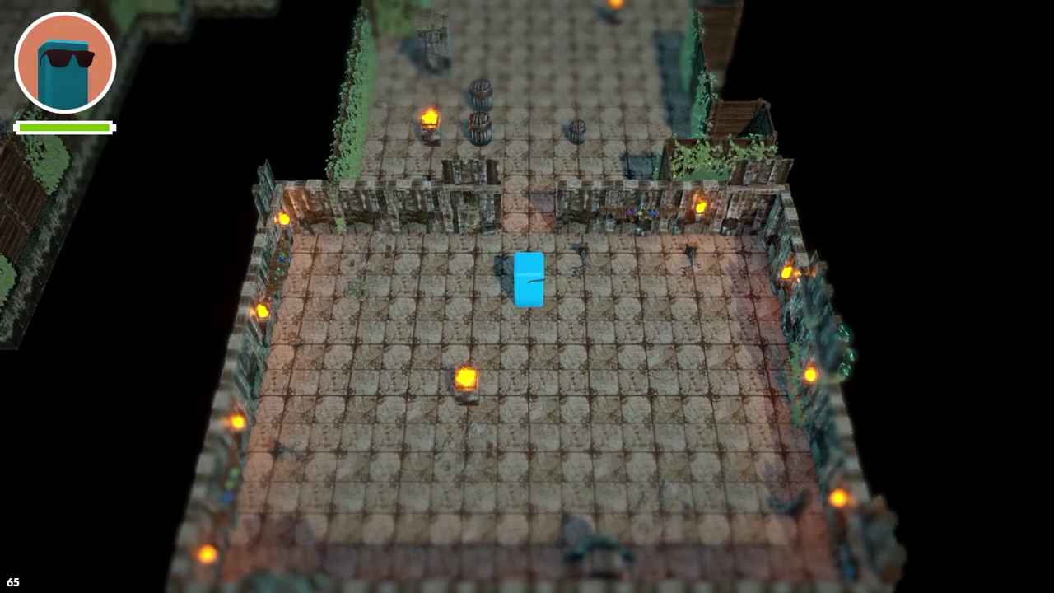
Playtest another dungeon layout by walking the character north from the spawn room through the doorway into the cave area
key("w")
key("w")
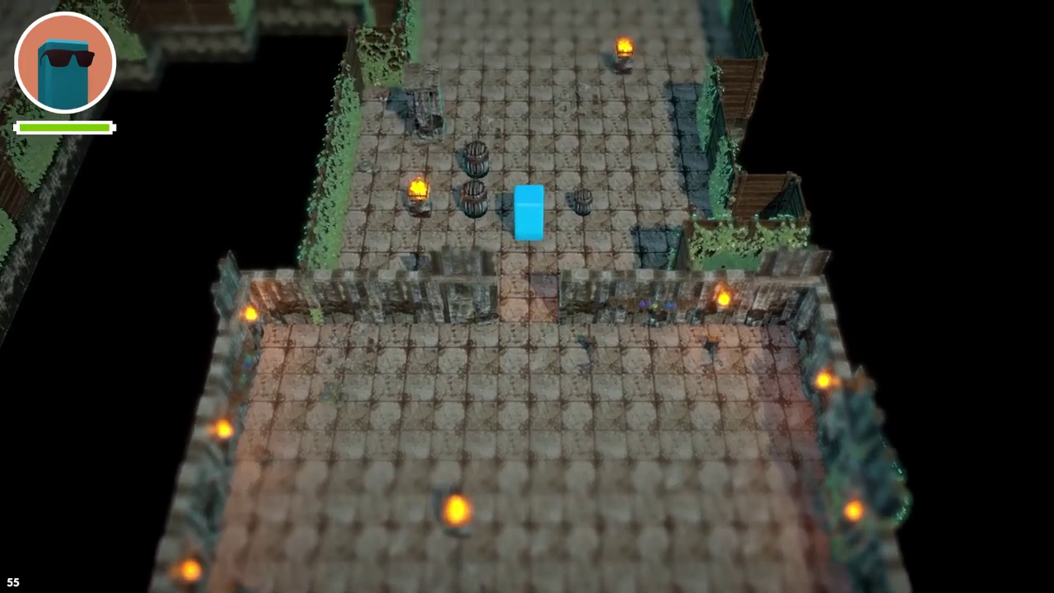
key("w")
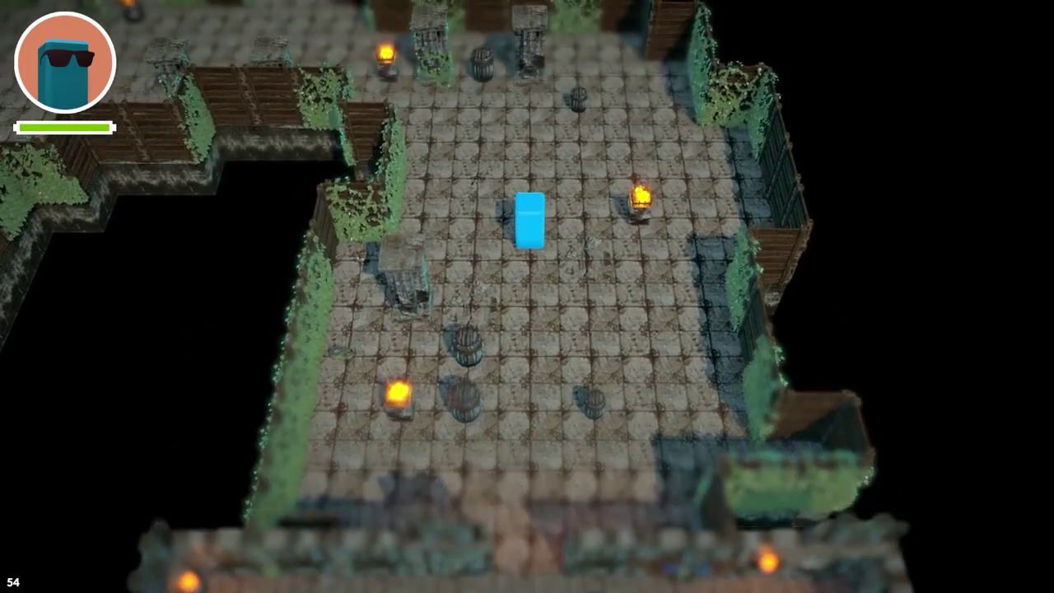
key("w")
key("a")
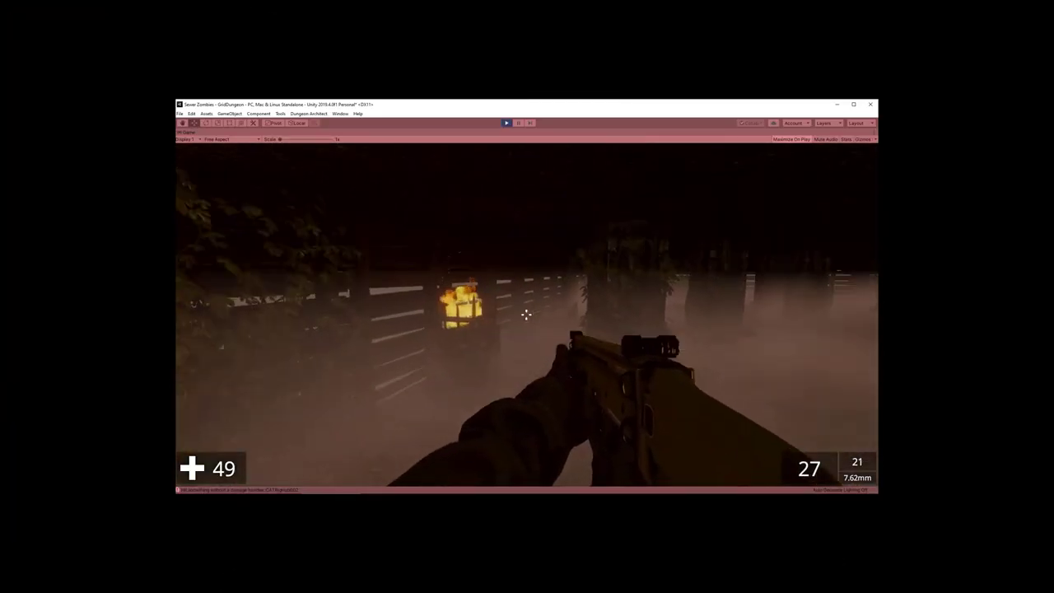
Playtest the first-person Sewer Zombies project, advancing through the foggy sewer and shooting at the approaching zombies
key("w")
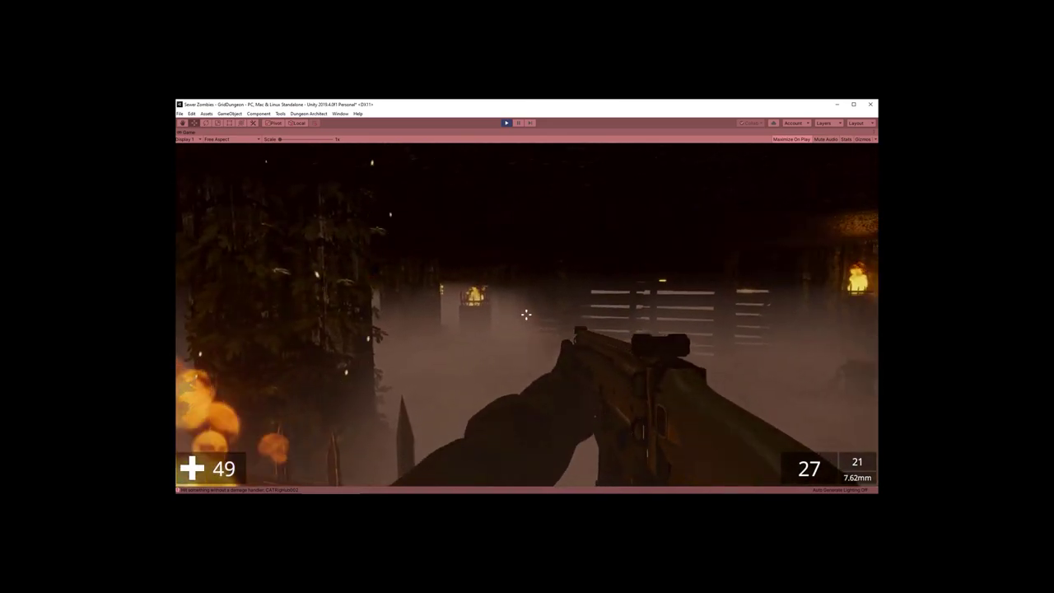
key("w")
left_click(526, 314)
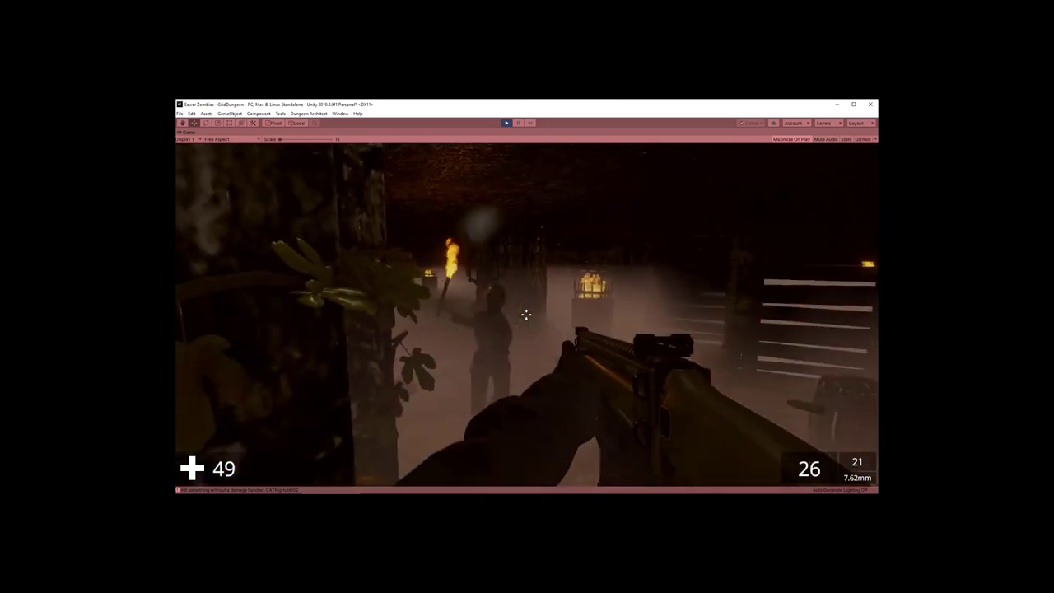
left_click(527, 314)
left_click(527, 314)
left_click(527, 314)
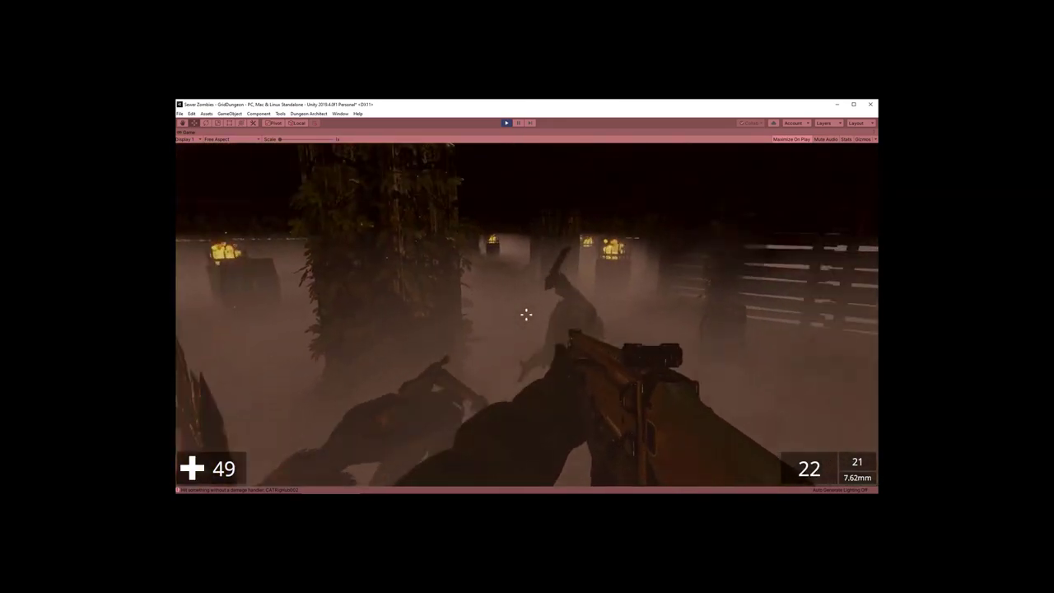
left_click(526, 314)
left_click(526, 314)
left_click(526, 314)
left_click(526, 314)
left_click(526, 314)
left_click(526, 314)
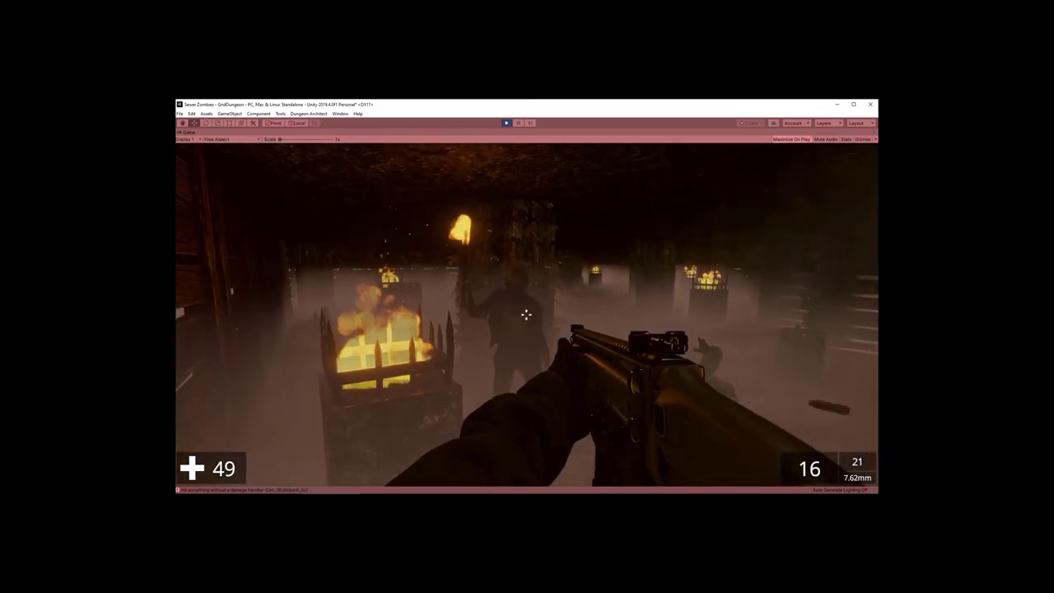
left_click(526, 314)
left_click(526, 313)
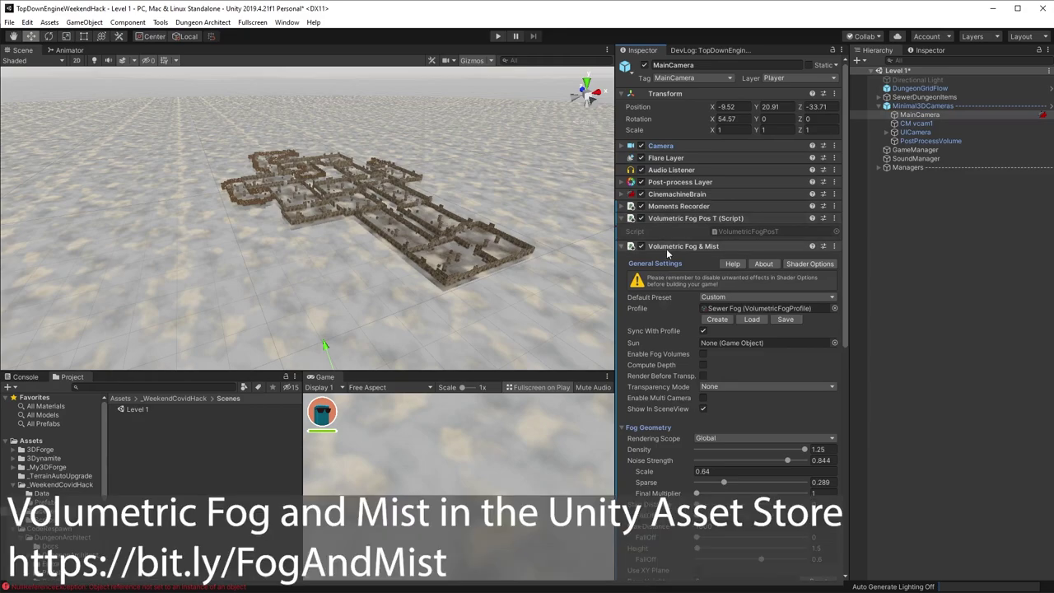
Review MainCamera's Volumetric Fog & Mist settings using the Sewer Fog profile and playtest the fog in the spawn room
scroll(667, 255, "down", 3)
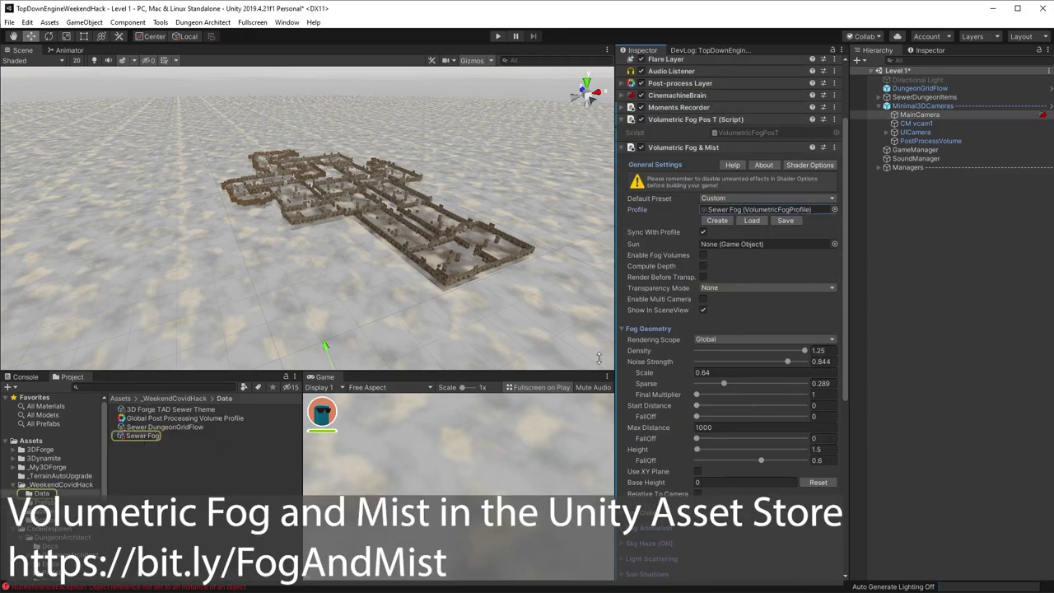
scroll(742, 294, "down", 3)
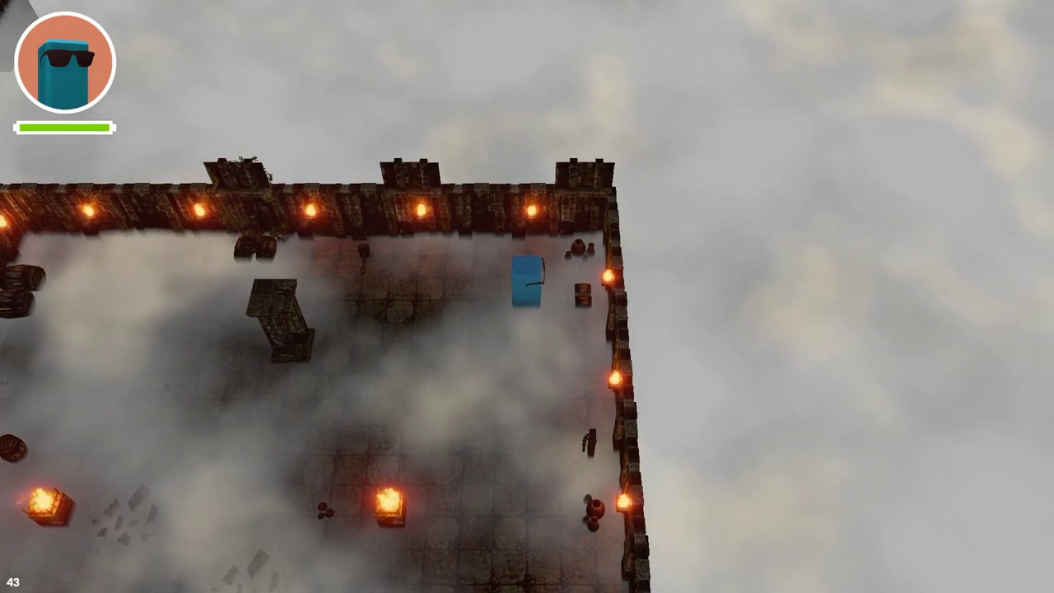
key("s")
key("a")
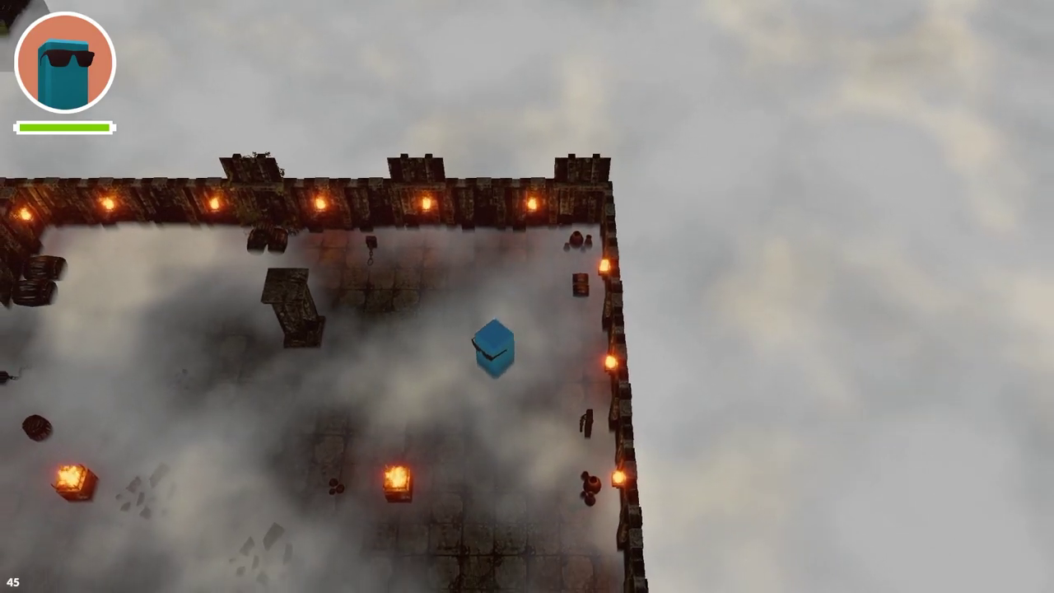
key("a")
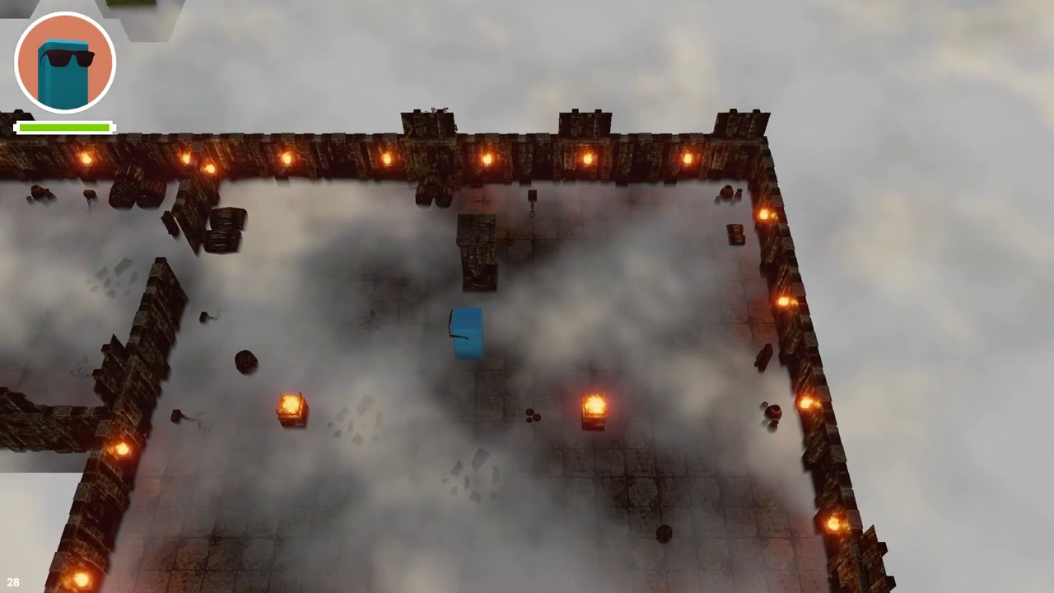
key("w")
key("a")
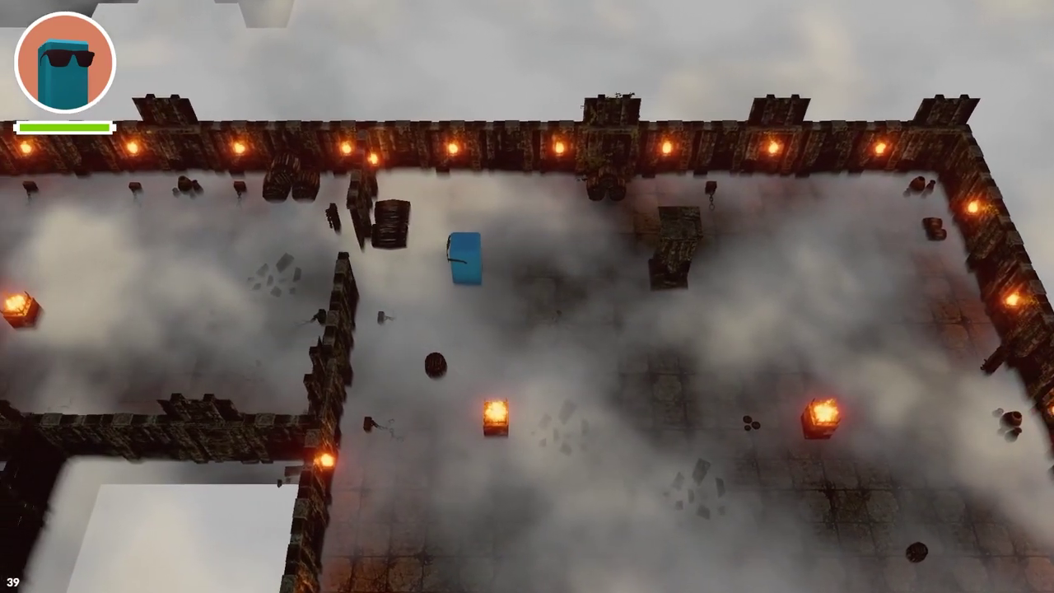
Walk the character west through the doorway and along the adjoining foggy room to examine the fog around pillars and fires
key("a")
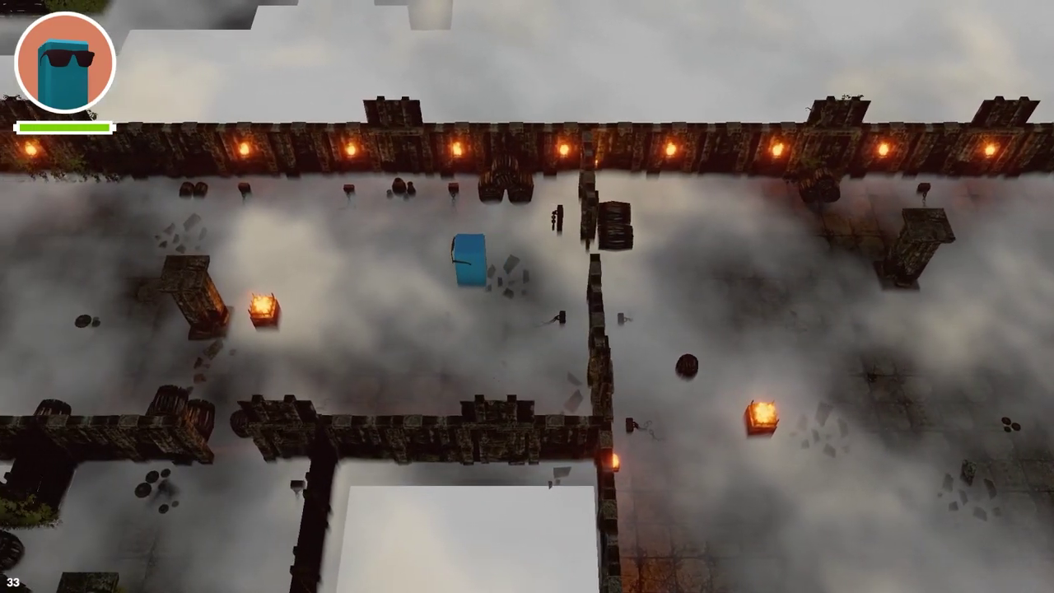
key("a")
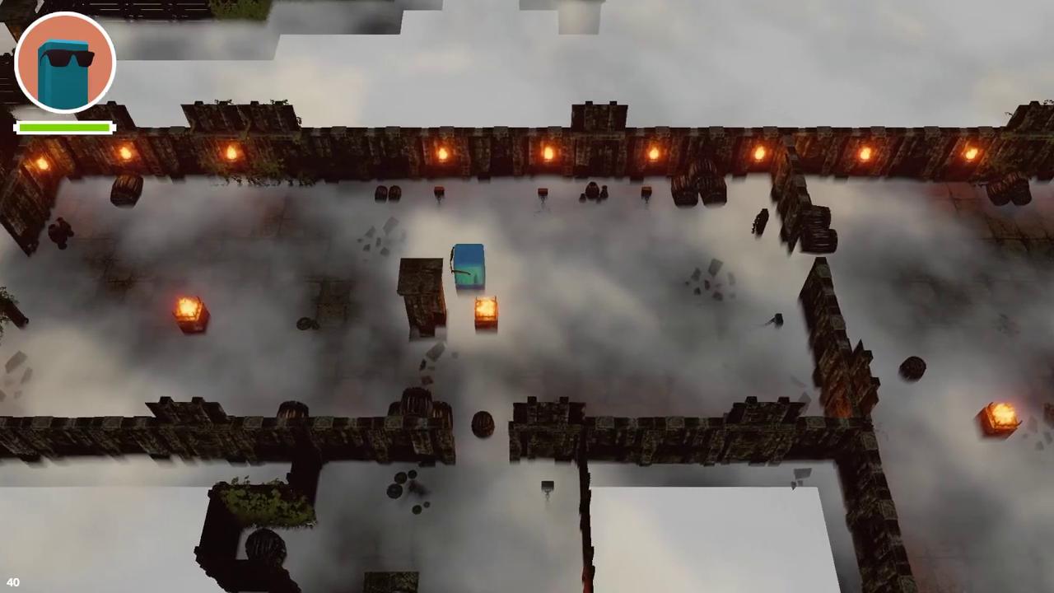
key("w")
key("a")
key("s")
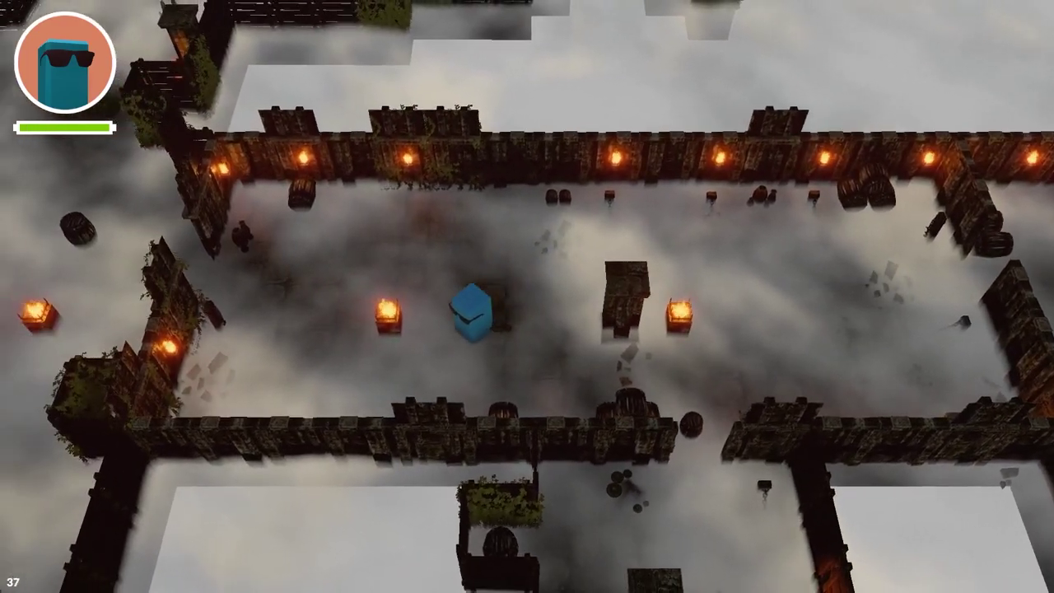
key("a")
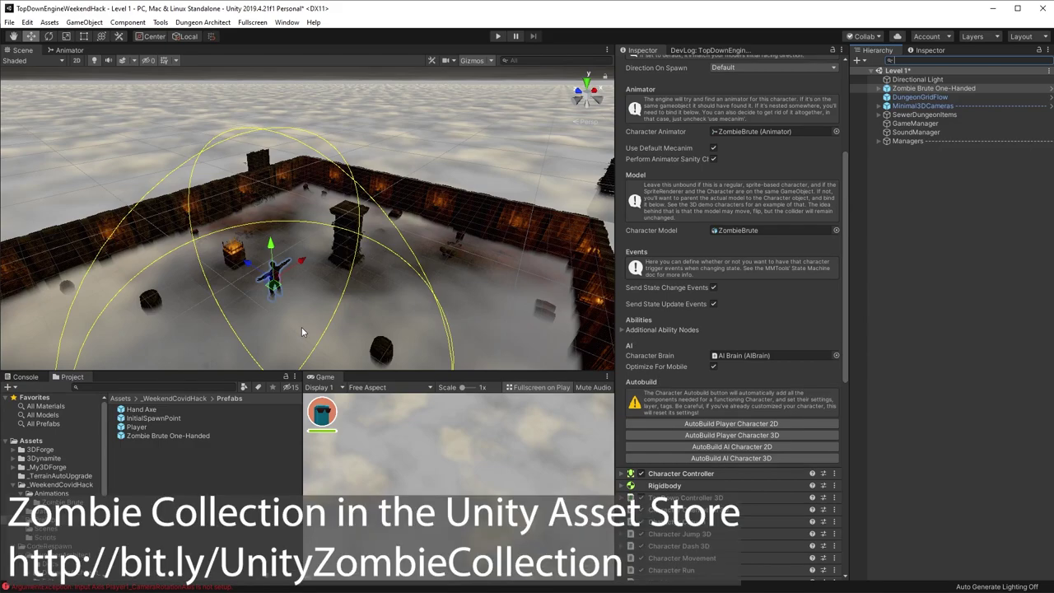
Review the Zombie Brute One-Handed character's component settings and playtest its behavior by leading it around the pillar in the spawn room
scroll(724, 173, "up", 5)
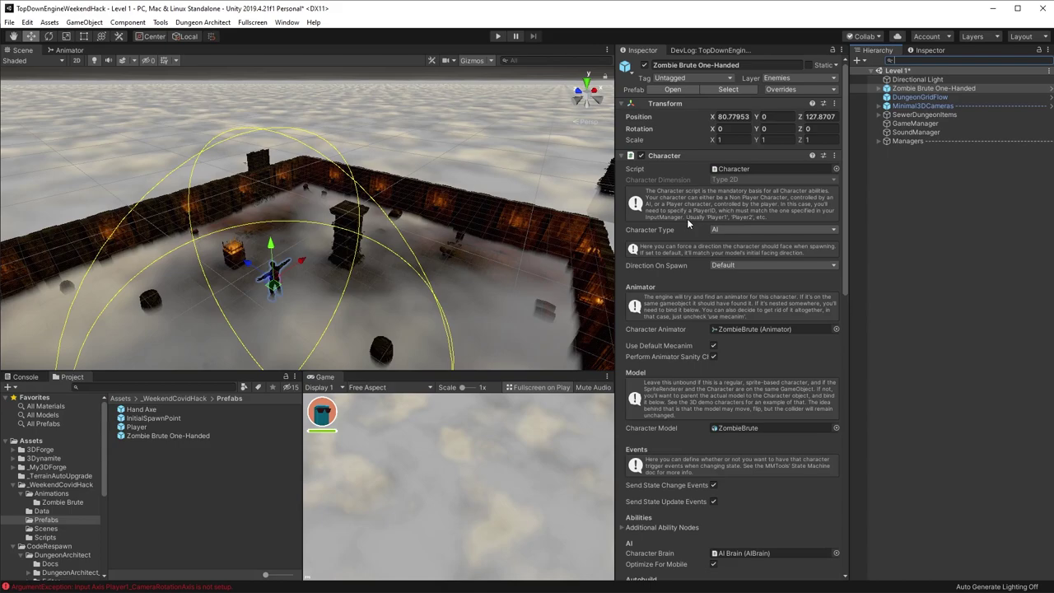
scroll(715, 421, "down", 3)
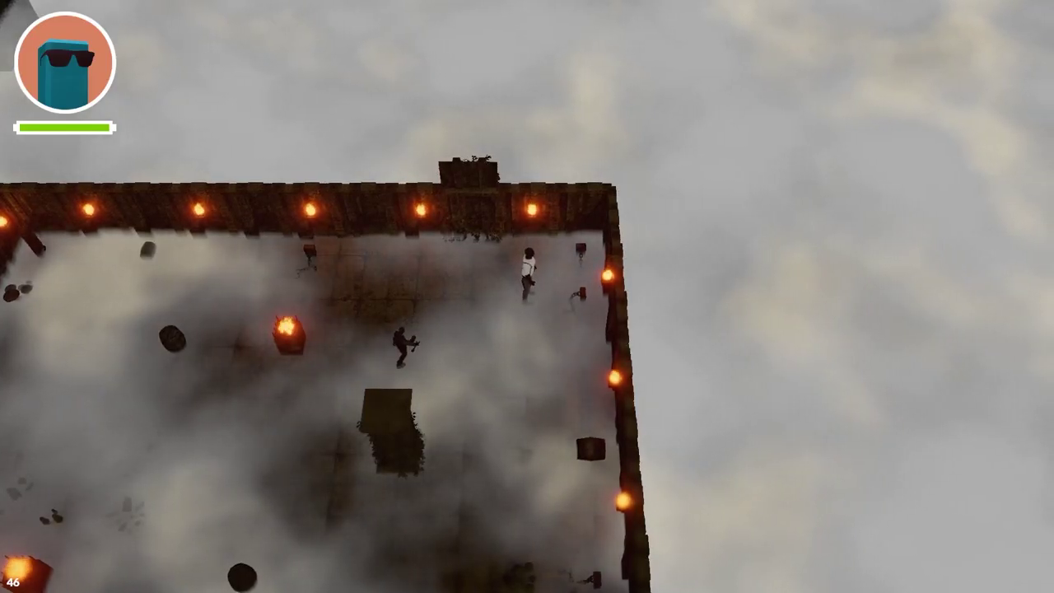
key("s")
key("a")
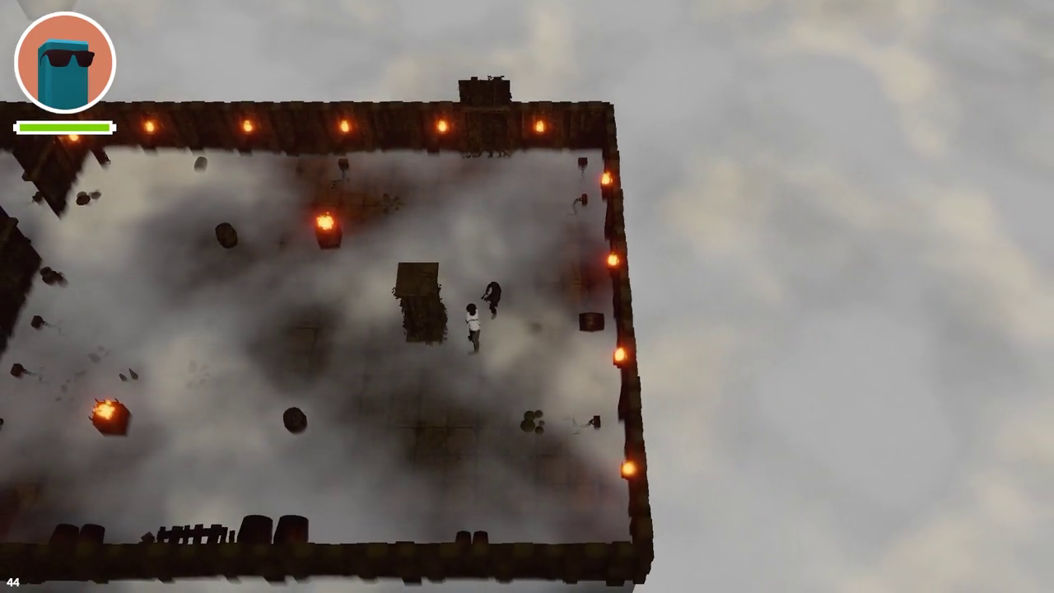
key("s")
key("a")
key("w")
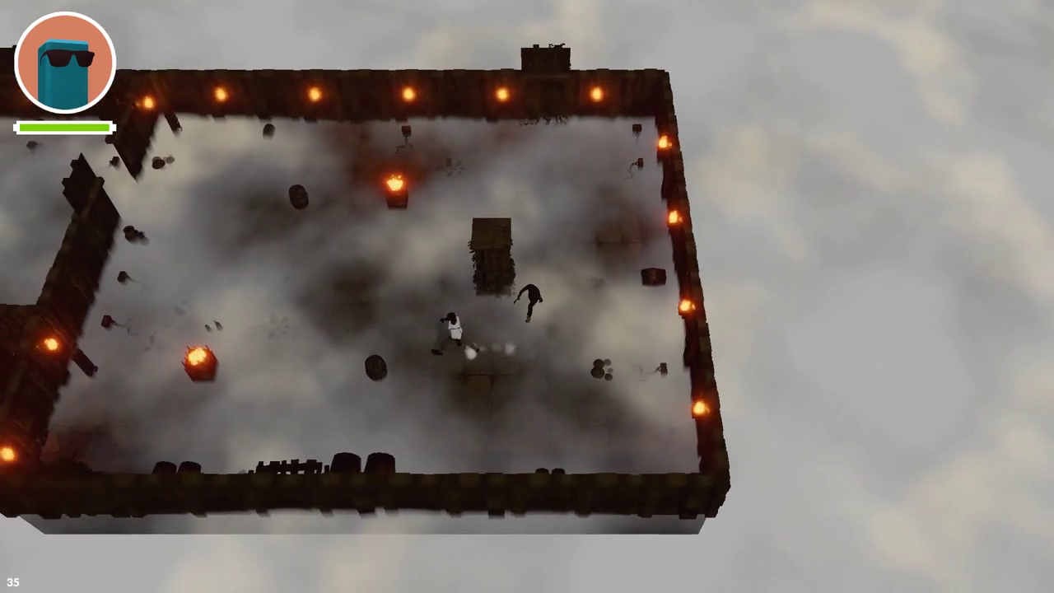
key("d")
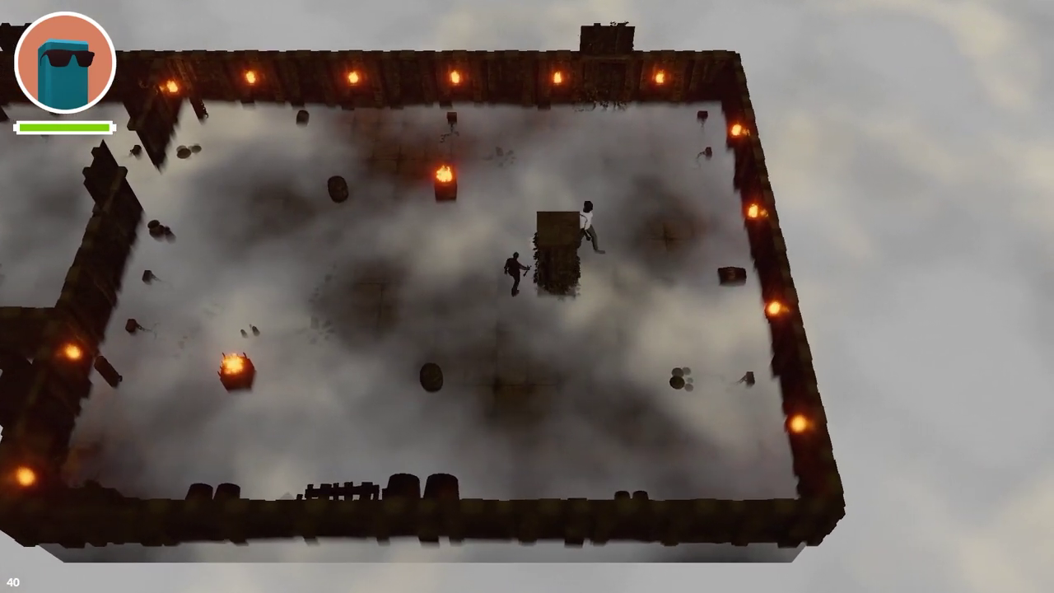
key("s")
key("a")
key("a")
key("w")
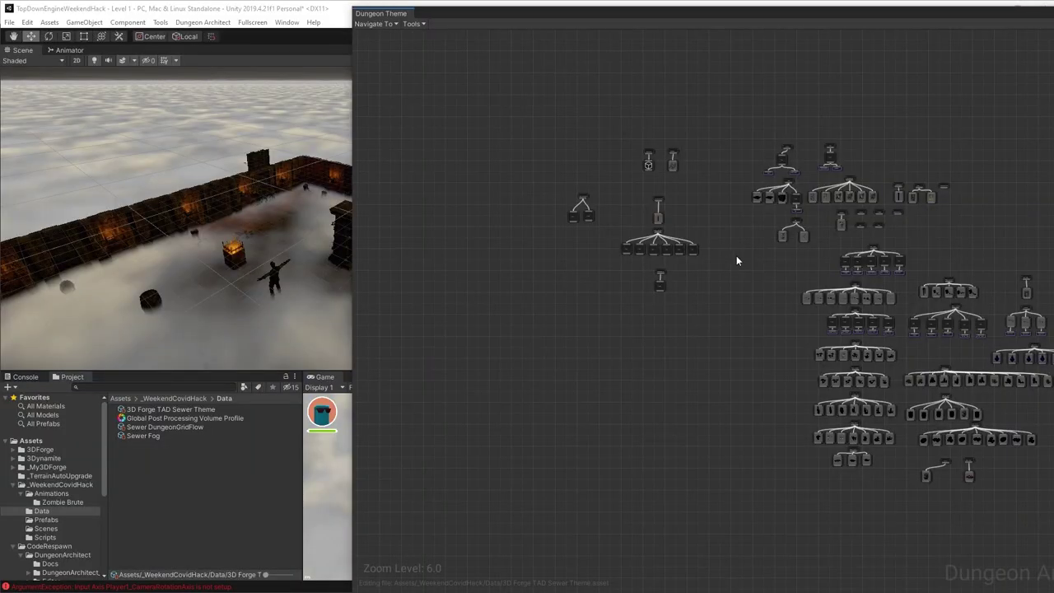
Examine the 3D Forge TAD Sewer Theme graph and playtest the level by walking the character through the rooms among the zombies
scroll(691, 218, "up", 10)
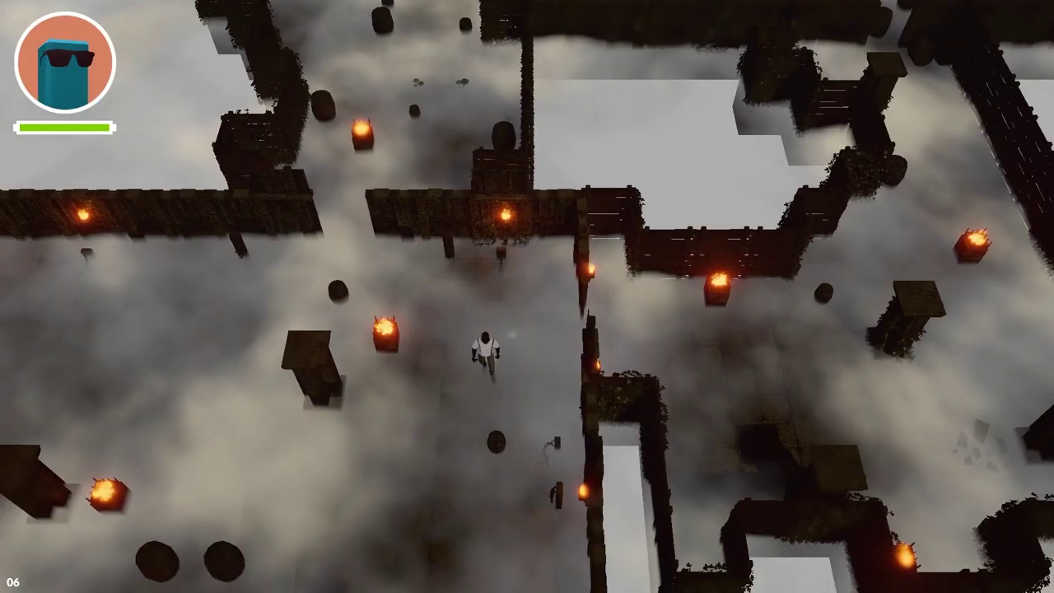
key("a")
key("s")
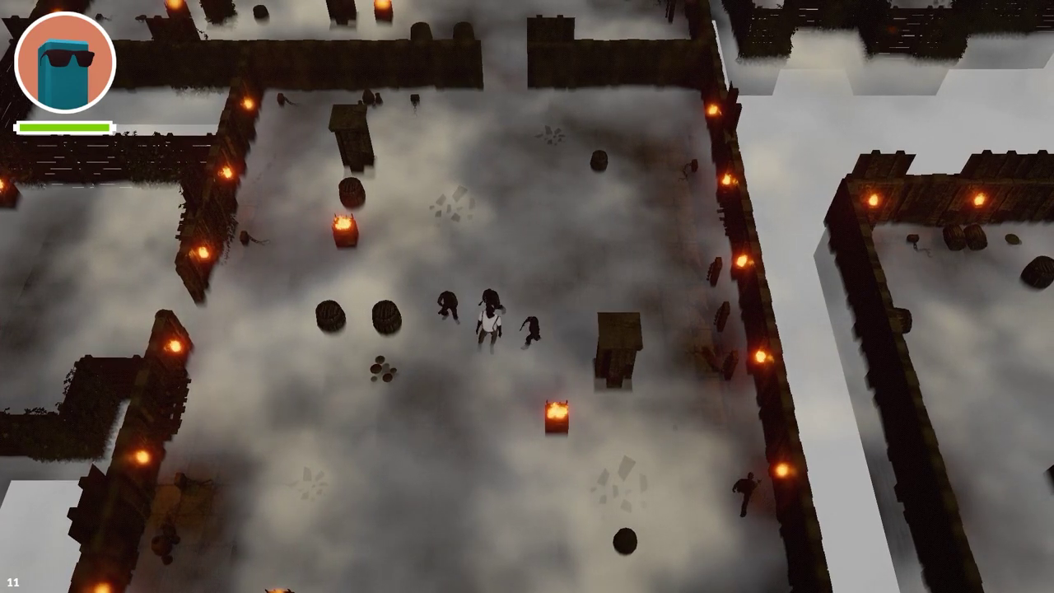
Playtest the zombies' pursuit by leading them south and west through the foggy room, circling the burning brazier
key("s")
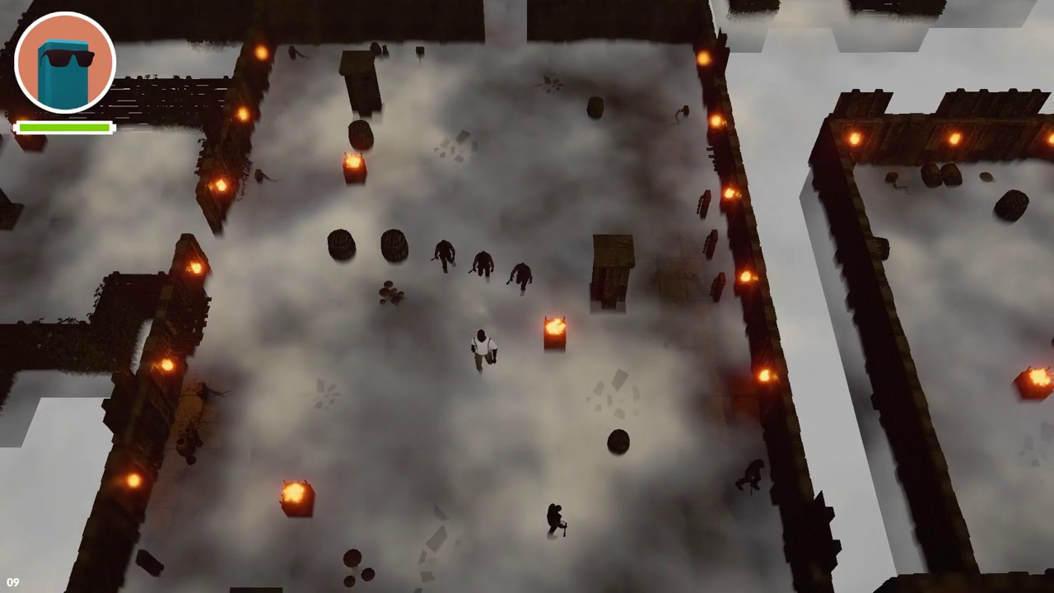
key("a")
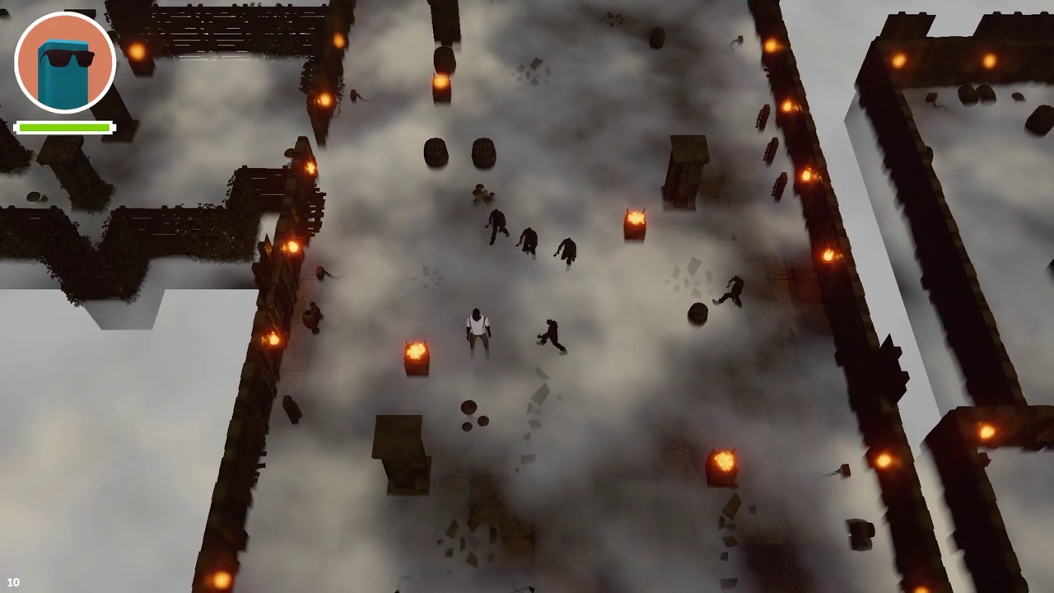
key("a")
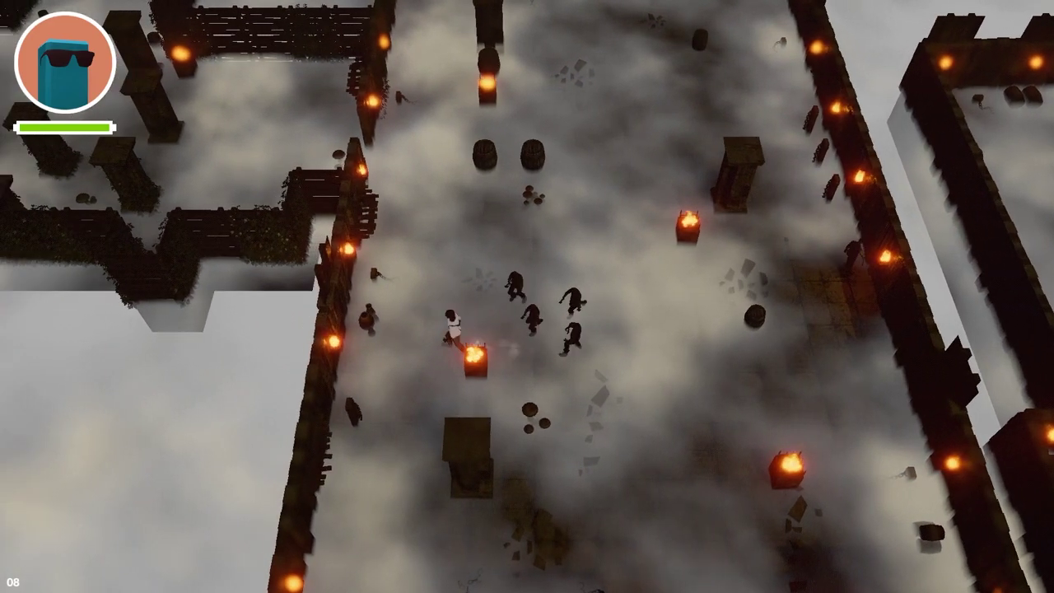
key("w")
key("d")
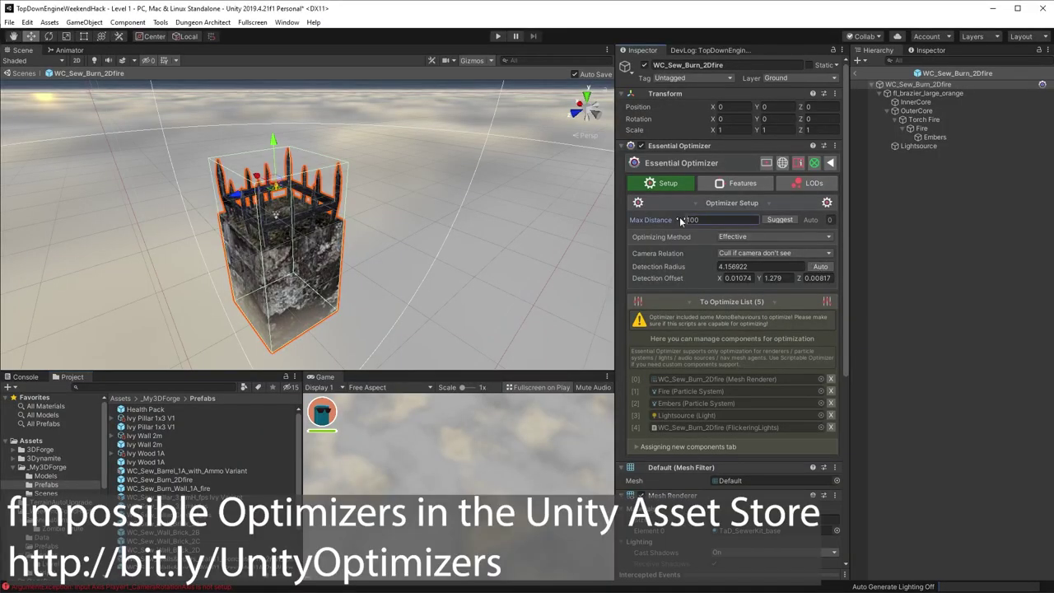
Review the Essential Optimizer LOD settings of the WC_Sew_Burn_2Dfire prefab for the Nearest, LOD 1, LOD 2 and Culled distance ranges
left_click(798, 182)
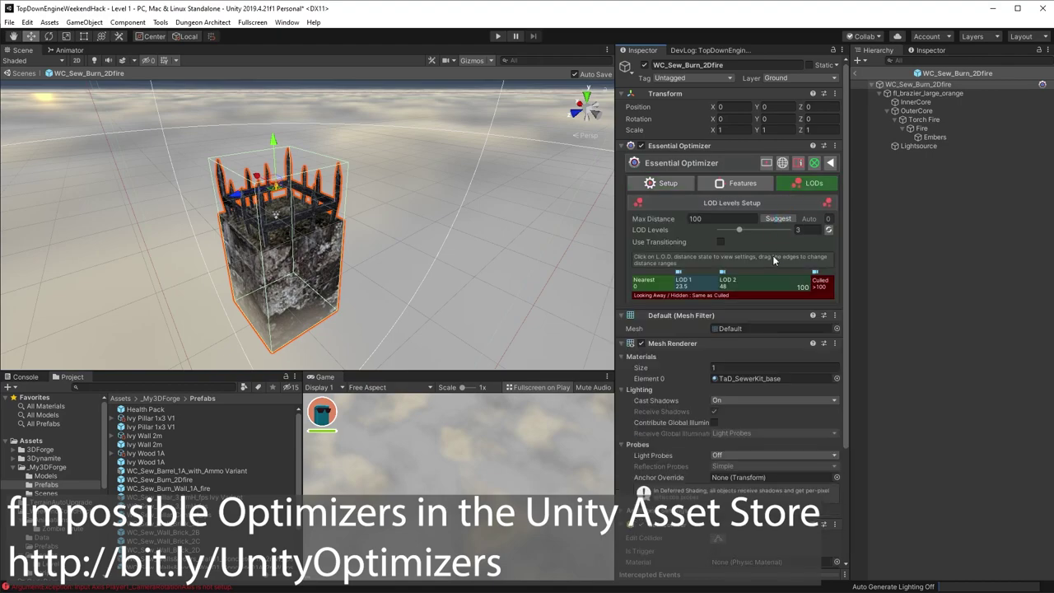
left_click(657, 284)
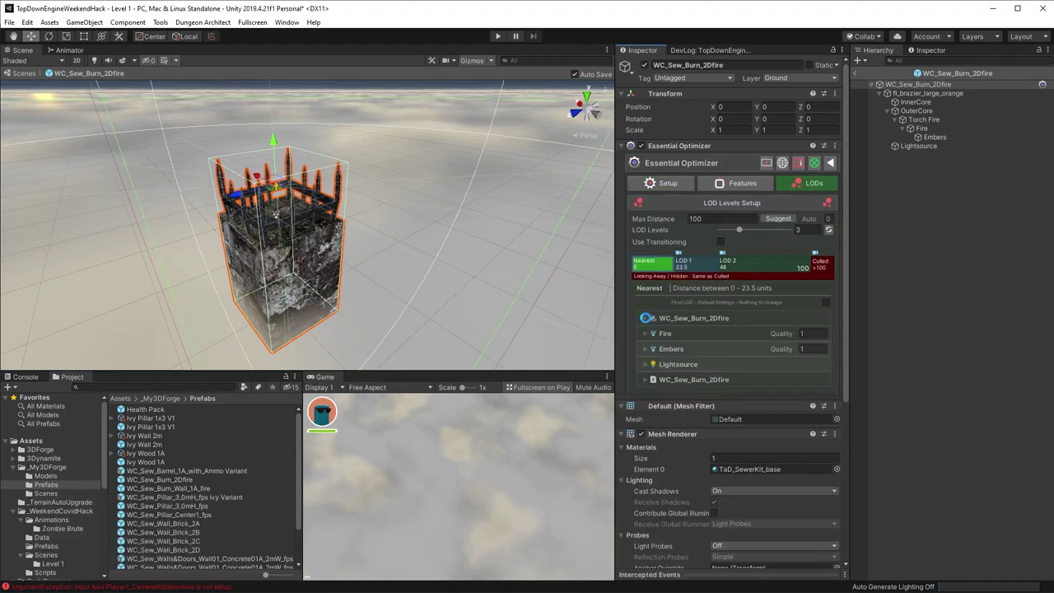
left_click(648, 319)
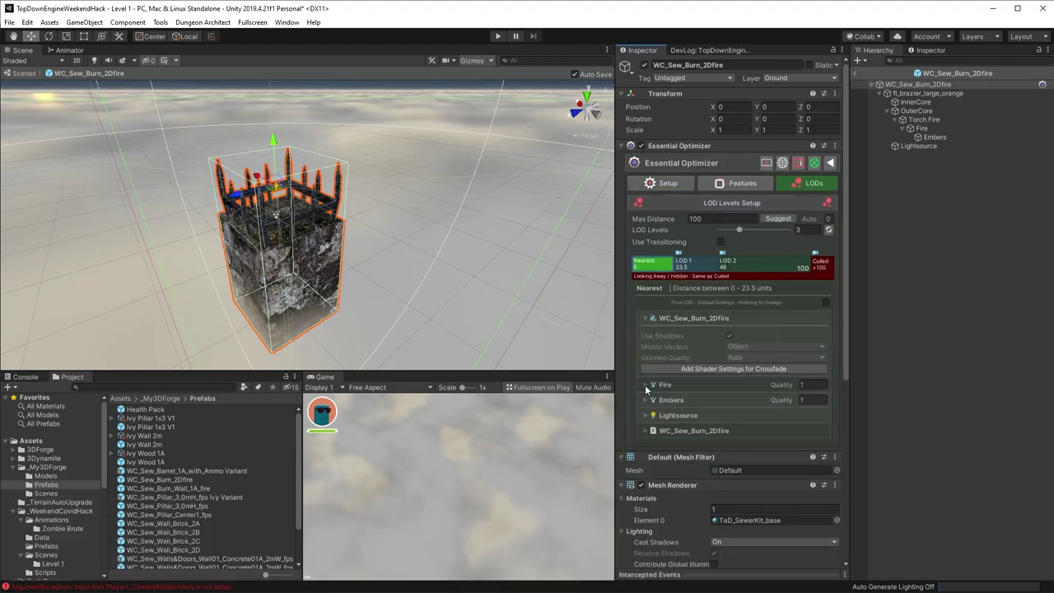
left_click(647, 386)
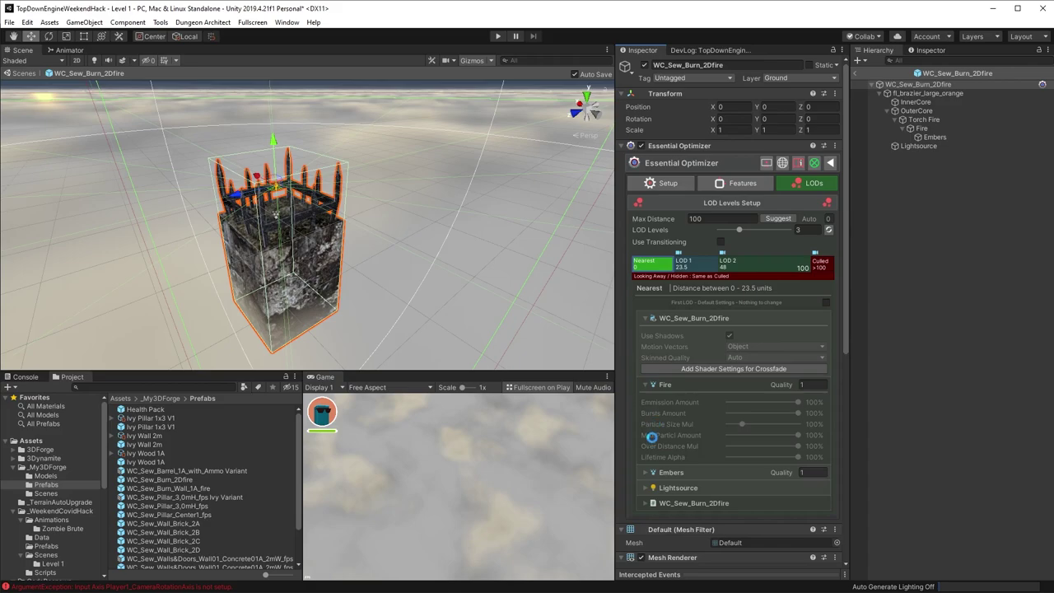
left_click(646, 473)
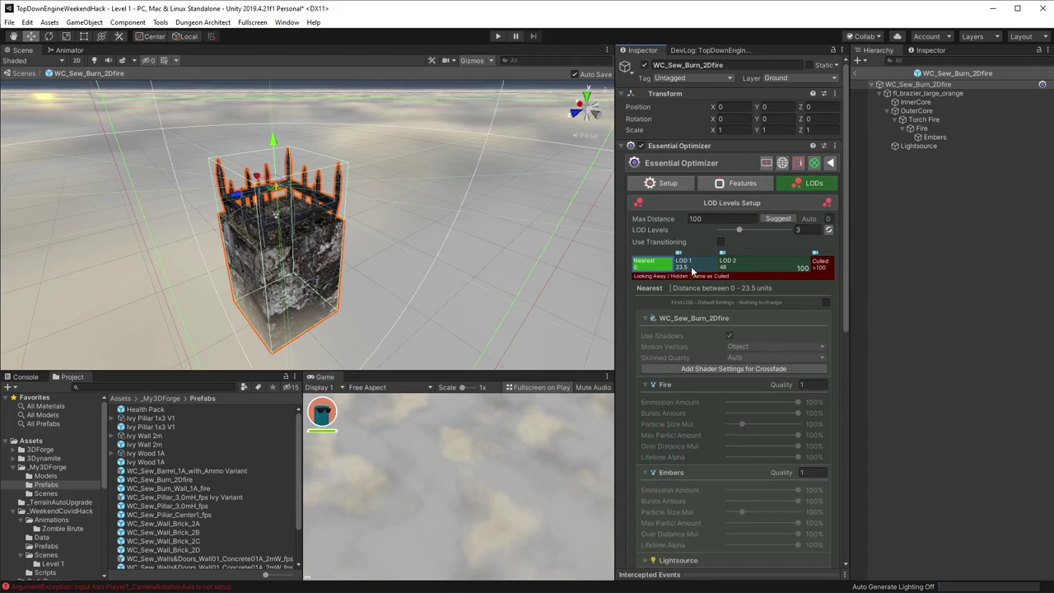
left_click(690, 265)
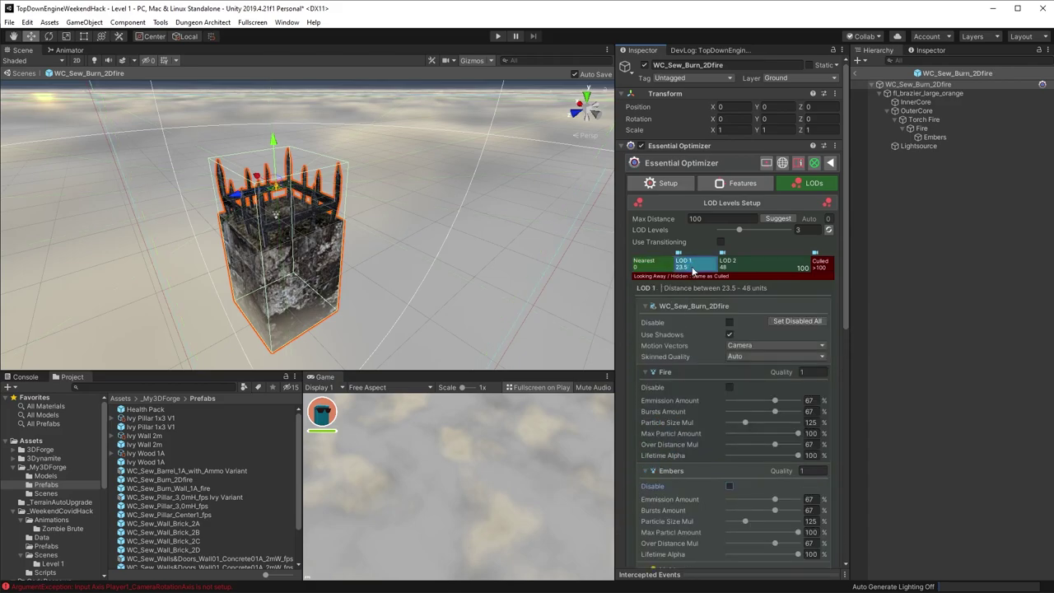
left_click(748, 262)
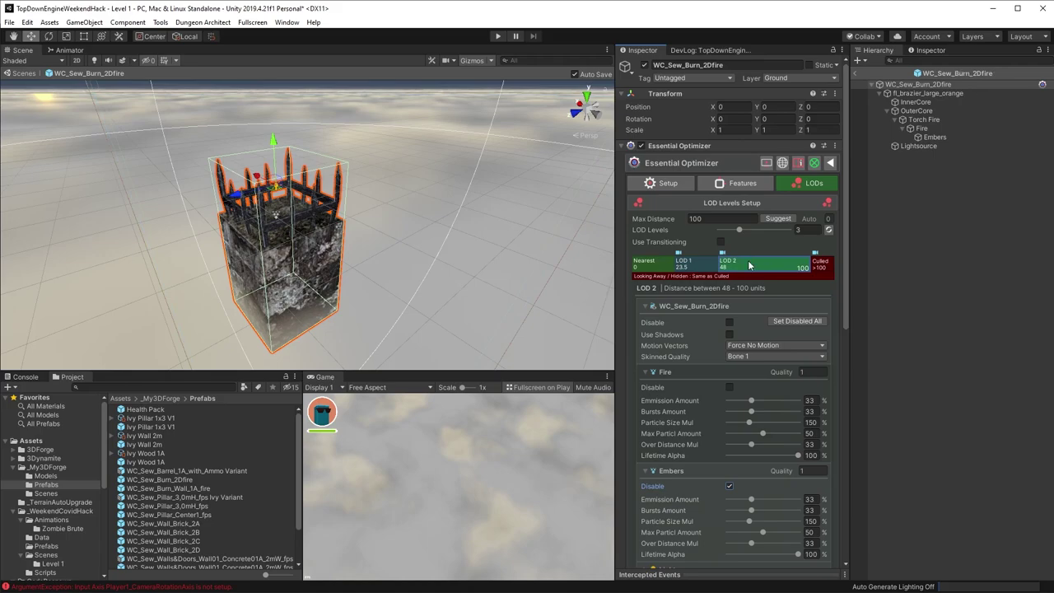
left_click(821, 267)
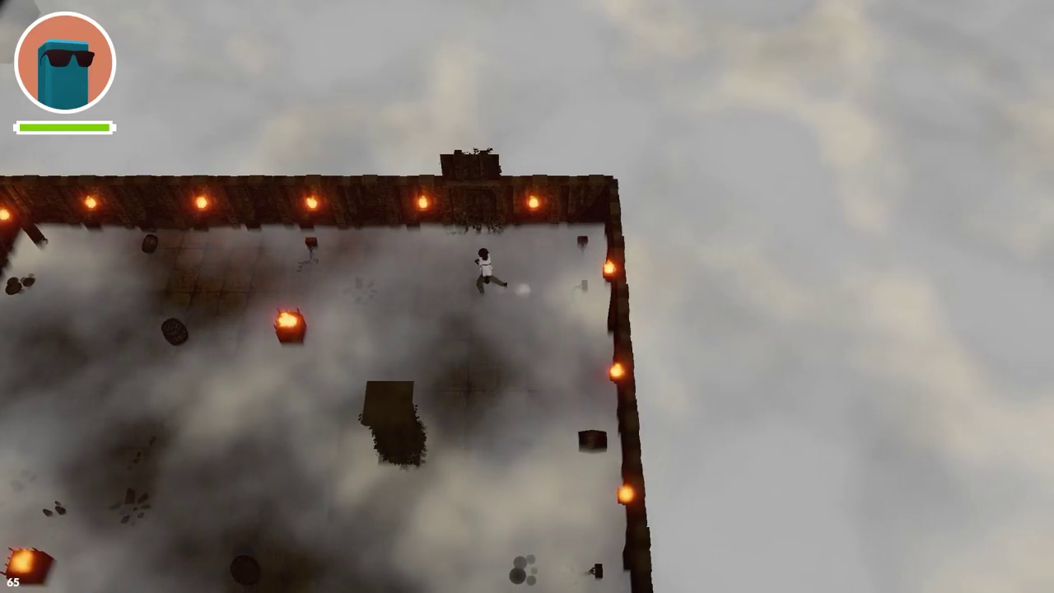
Playtest the optimized level by walking the character west through two foggy rooms and south through the doorway into the ivy-walled corridor
key("a")
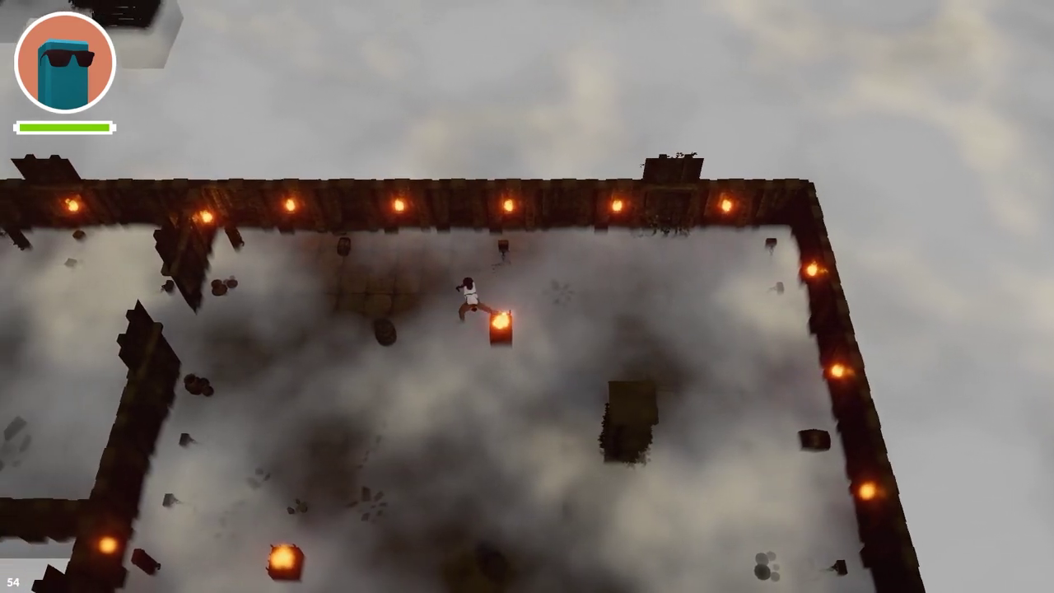
key("a")
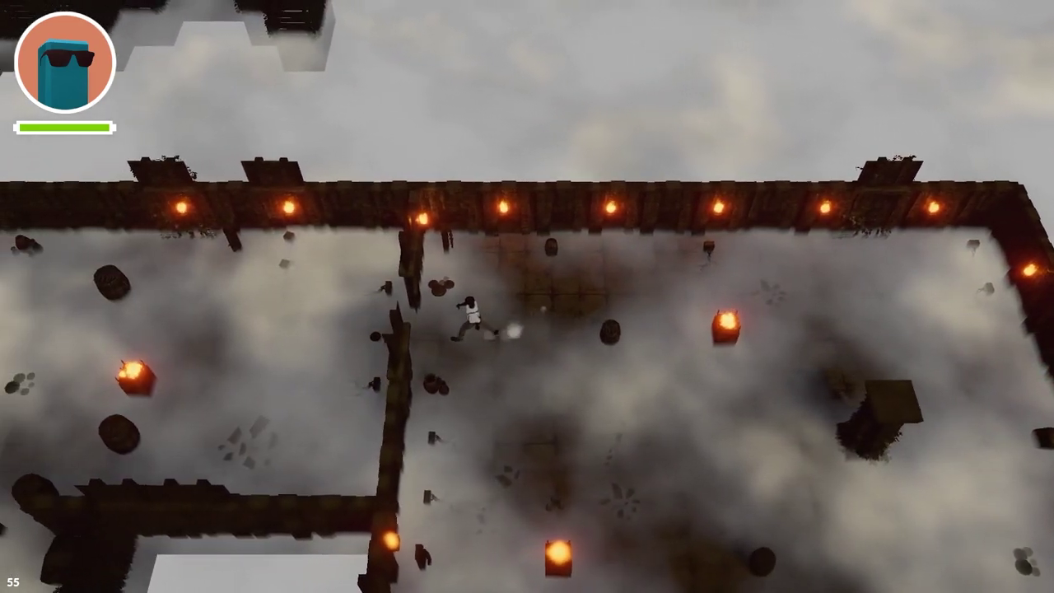
key("a")
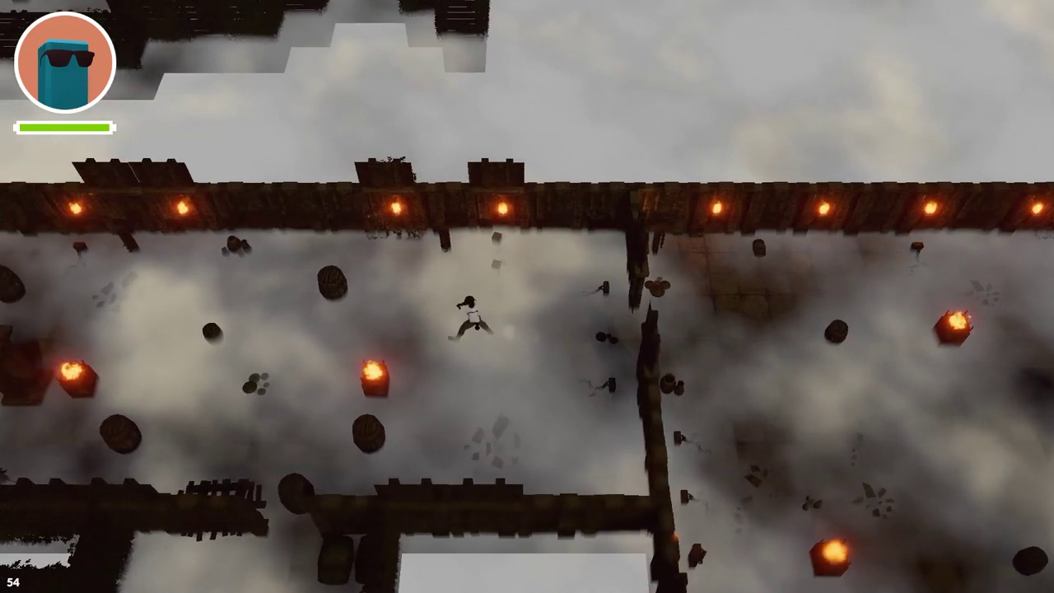
key("a")
key("s")
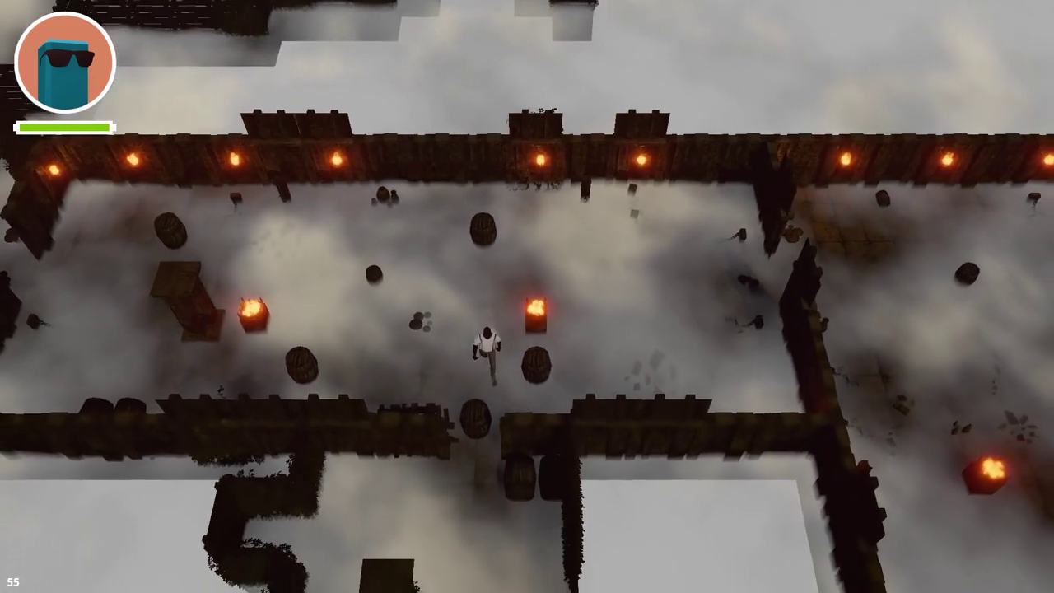
key("s")
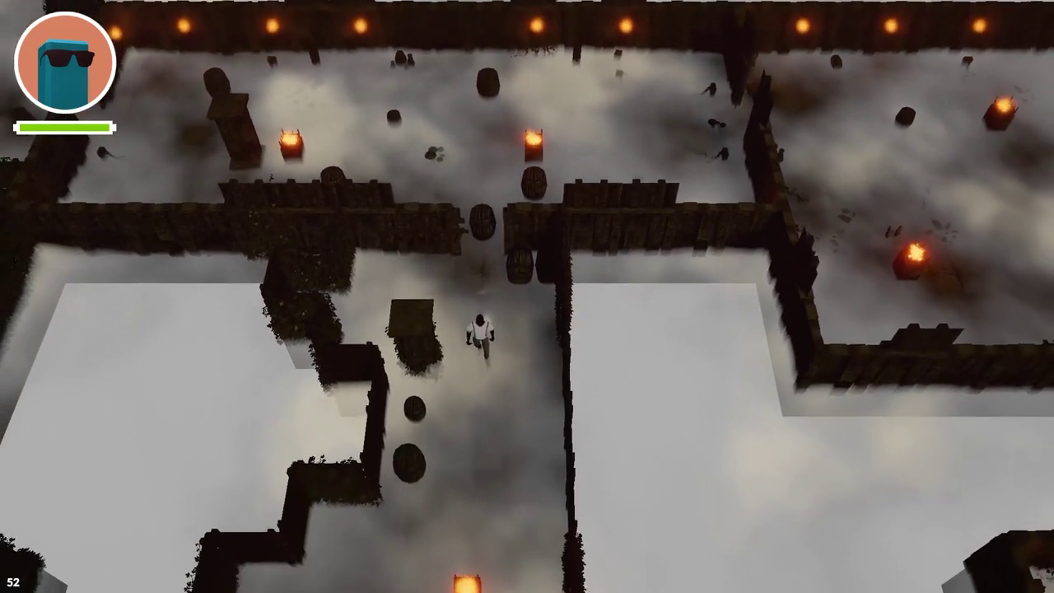
key("s")
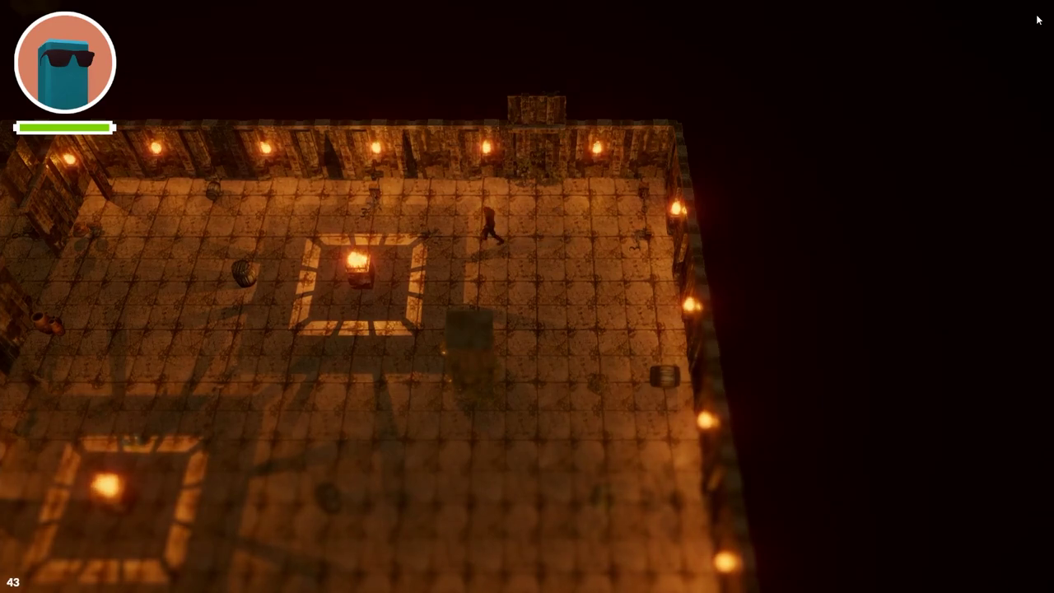
Playtest the dark, torch-lit version of the spawn room by walking the character back and forth beside the northern brazier
key("a")
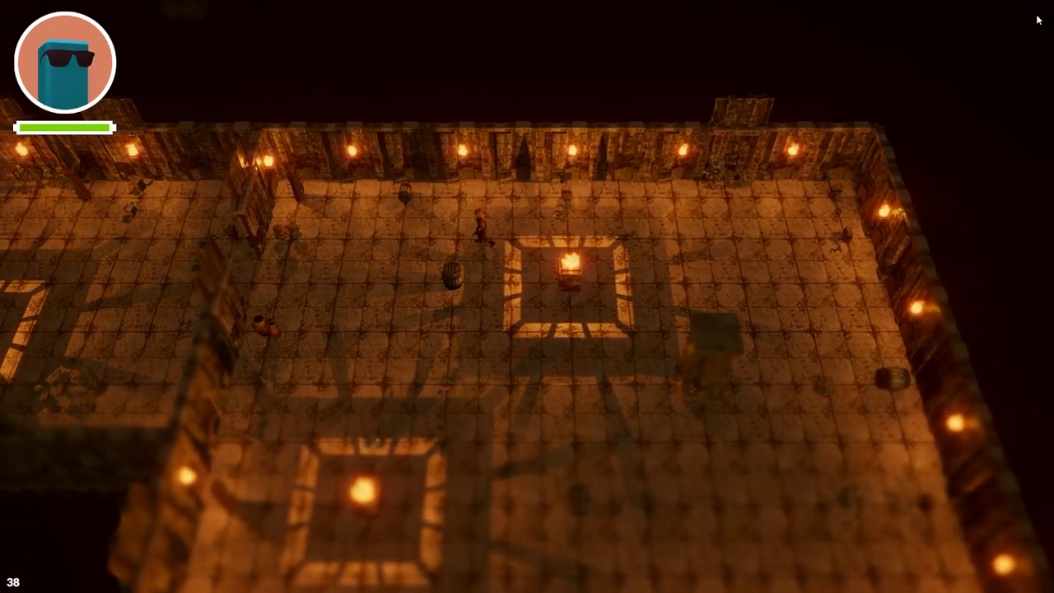
key("d")
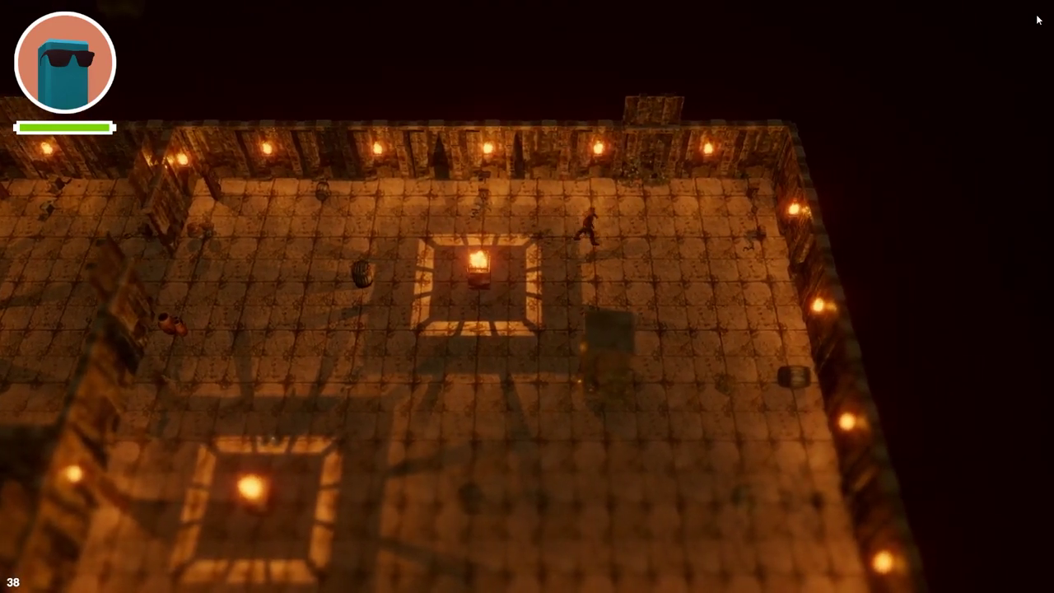
key("a")
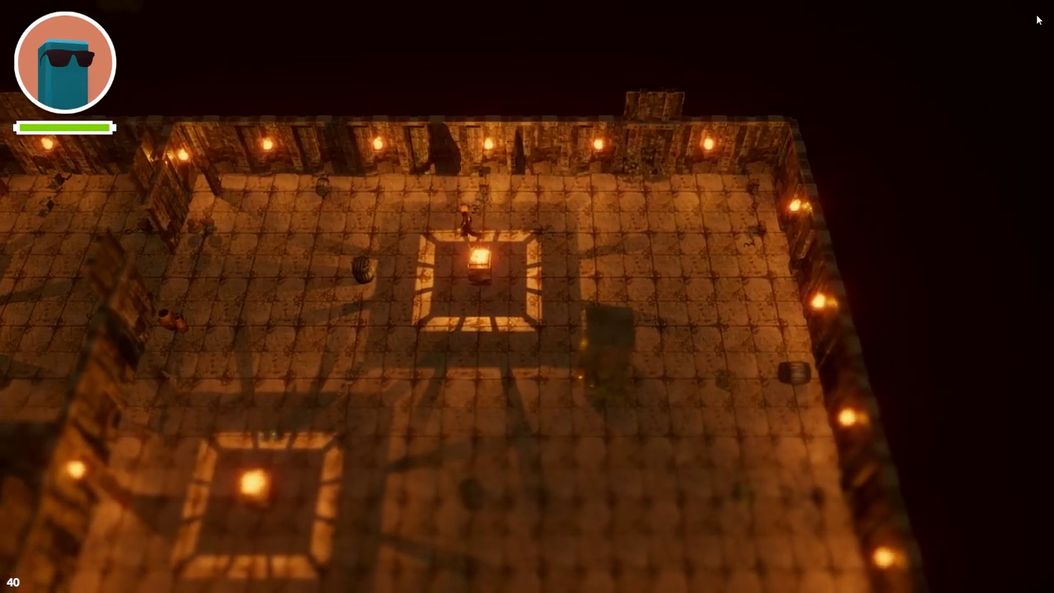
key("a")
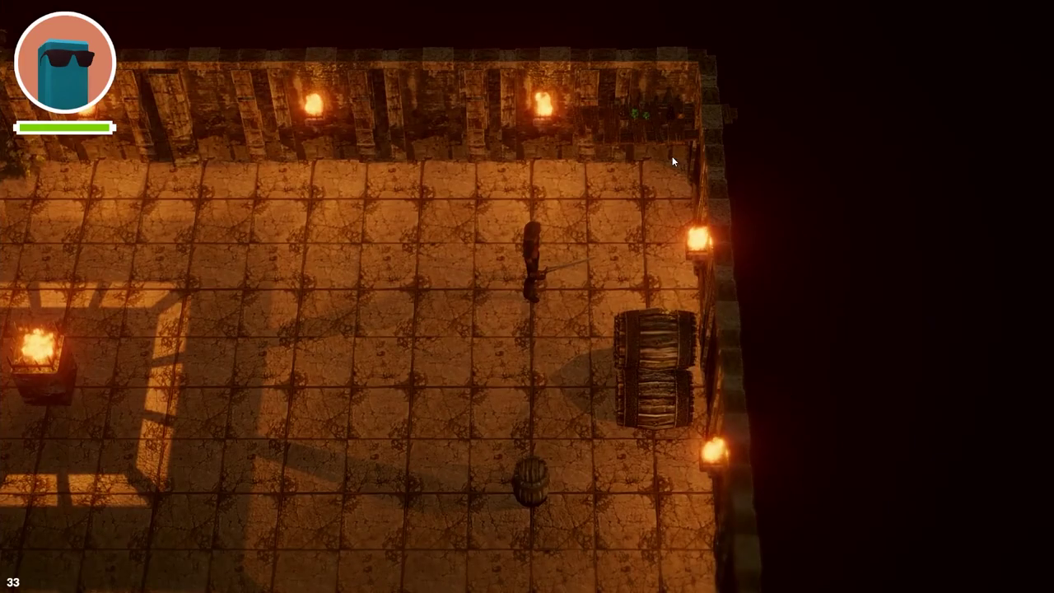
Walk the sword-carrying human character from the room's northeast corner past the brazier and ivy pillar into the western room
key("a")
key("s")
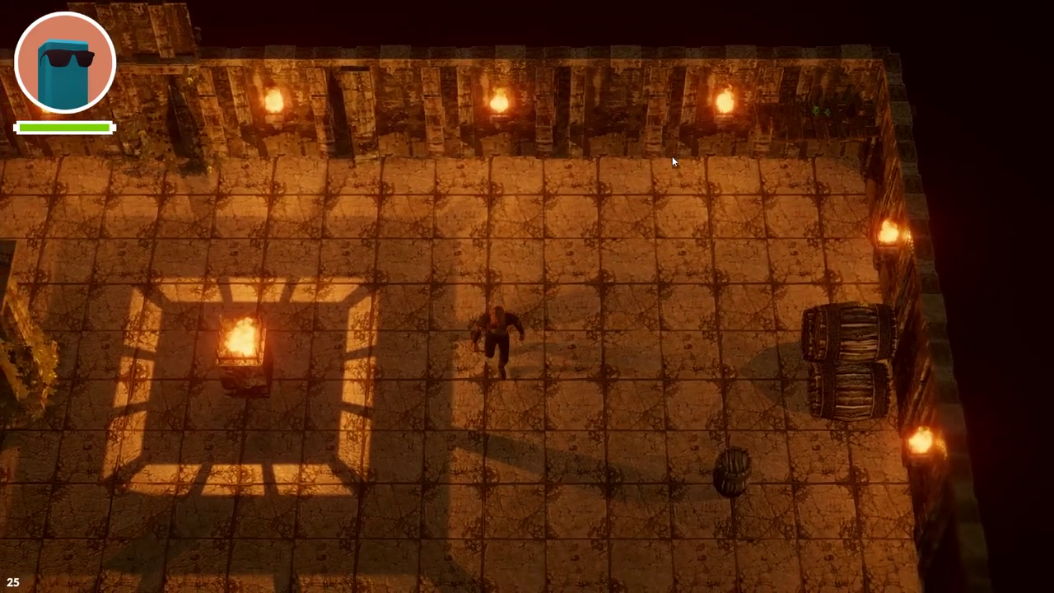
key("a")
key("a")
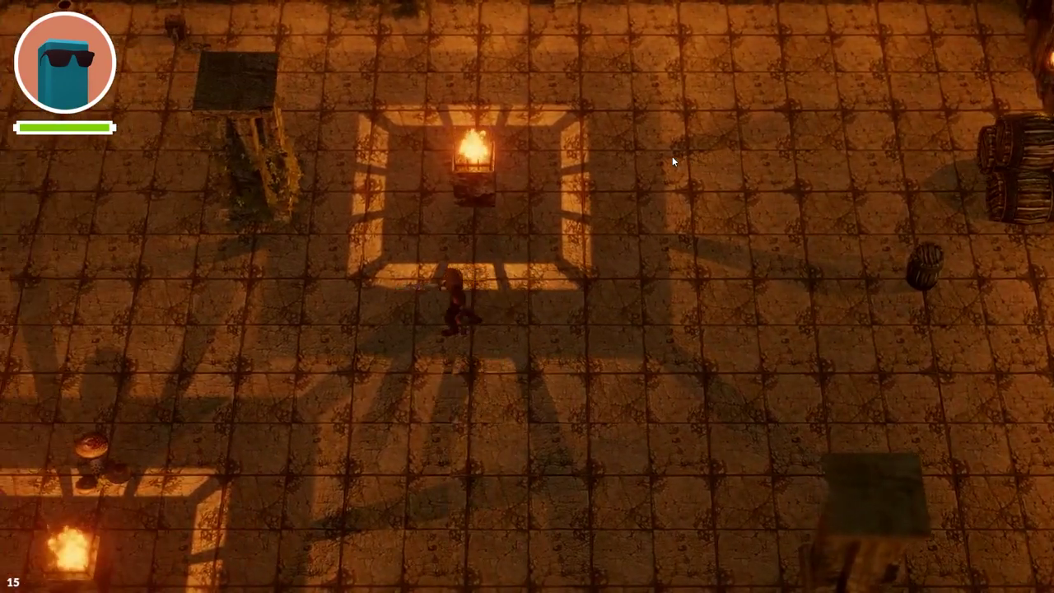
key("w")
key("a")
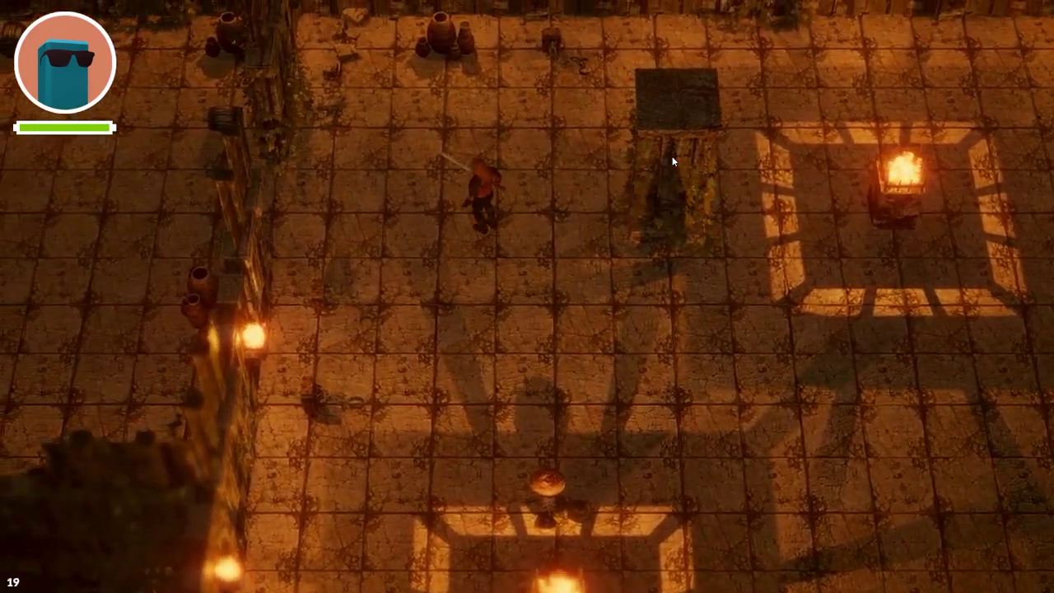
key("a")
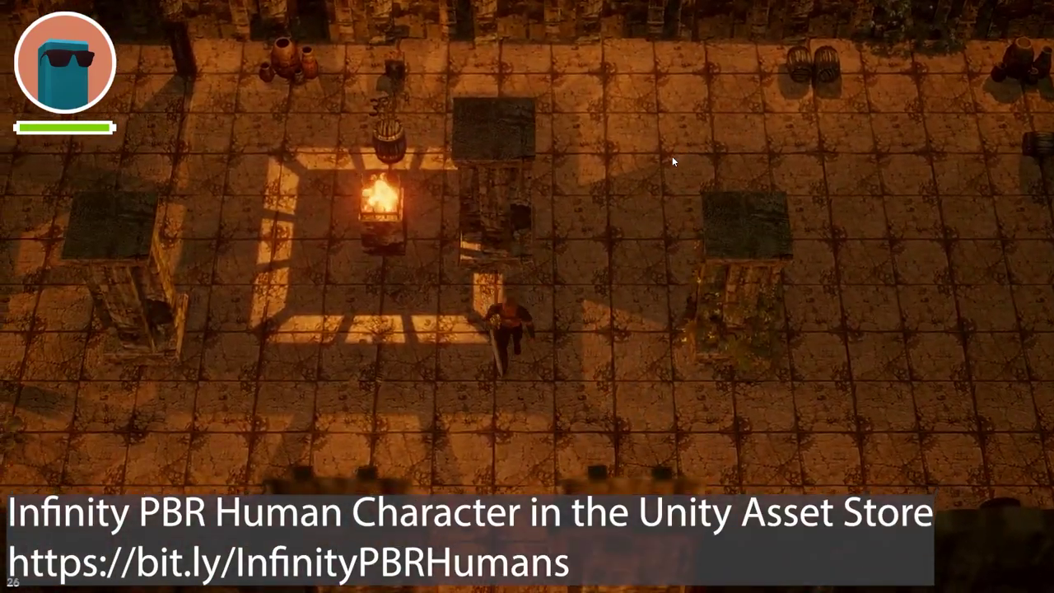
Walk the human character south through the doorway and down the ivy-walled corridor into the area with several braziers
key("s")
key("s")
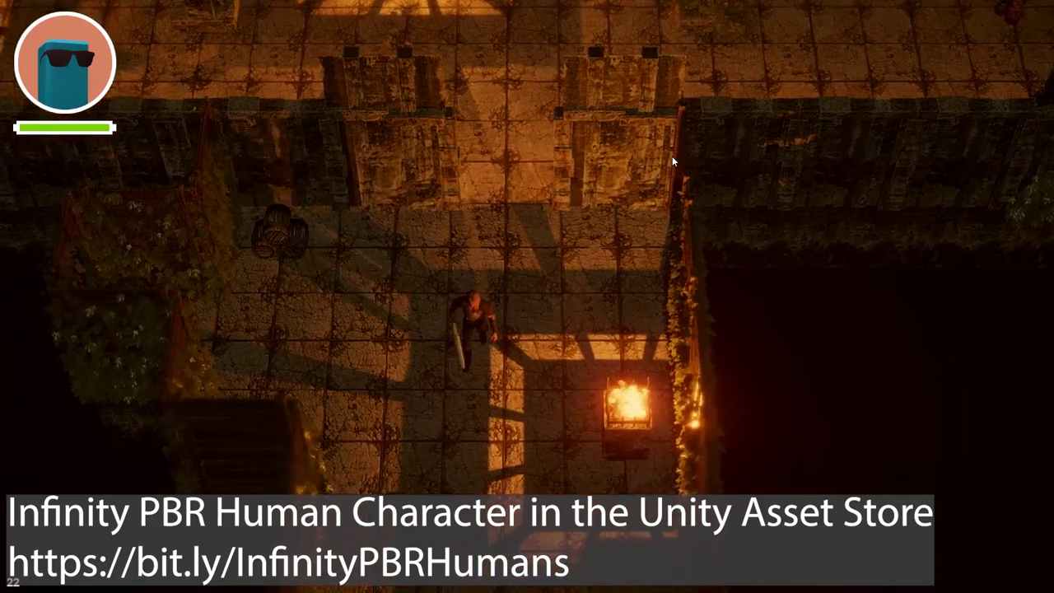
key("s")
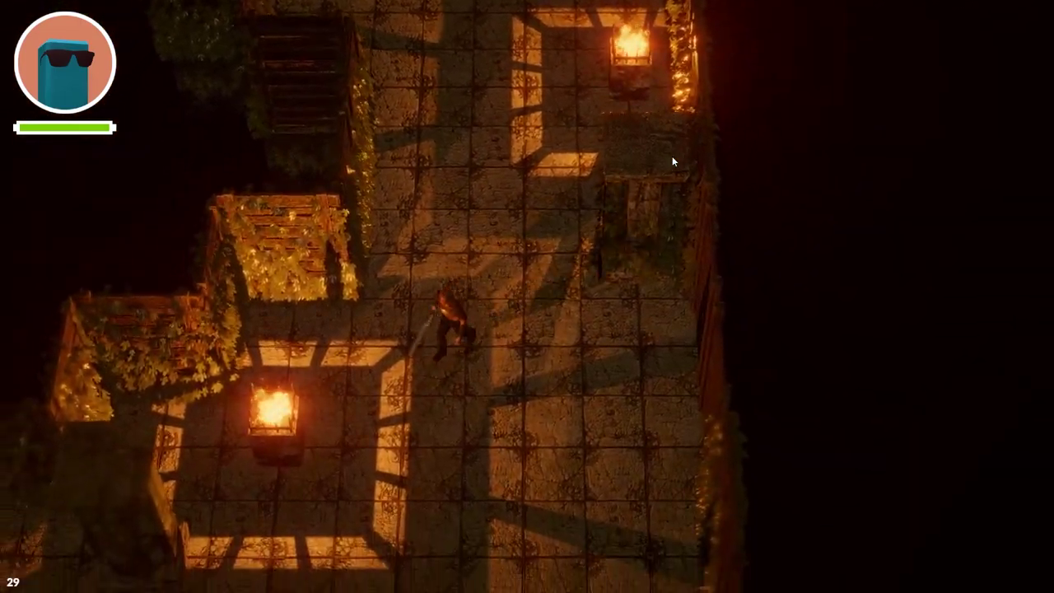
key("a")
key("s")
key("a")
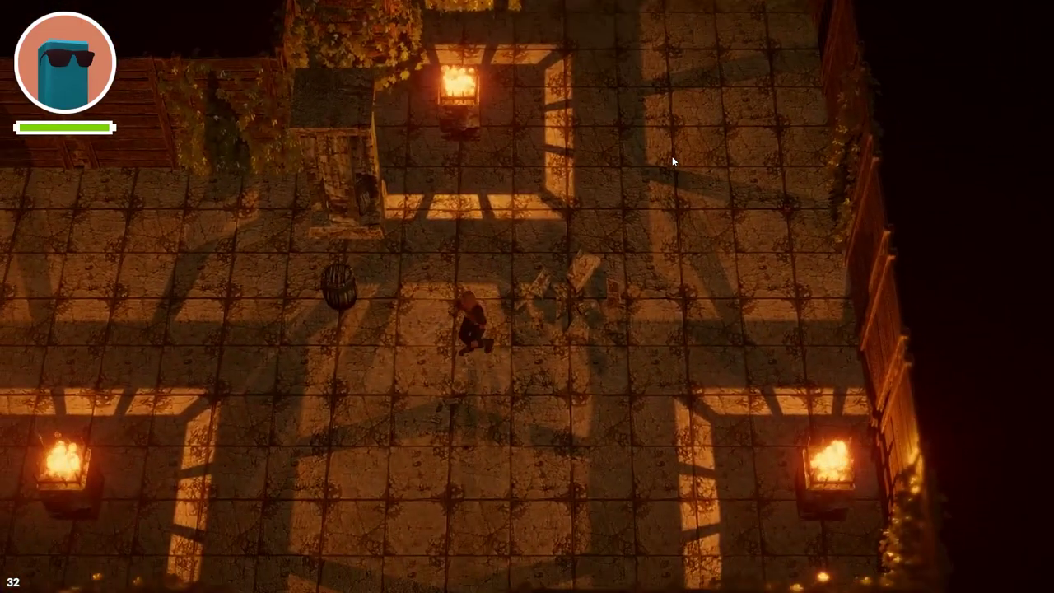
Walk the human character west through the side doorway and loop around the large room between its barrels and brazier
key("w")
key("a")
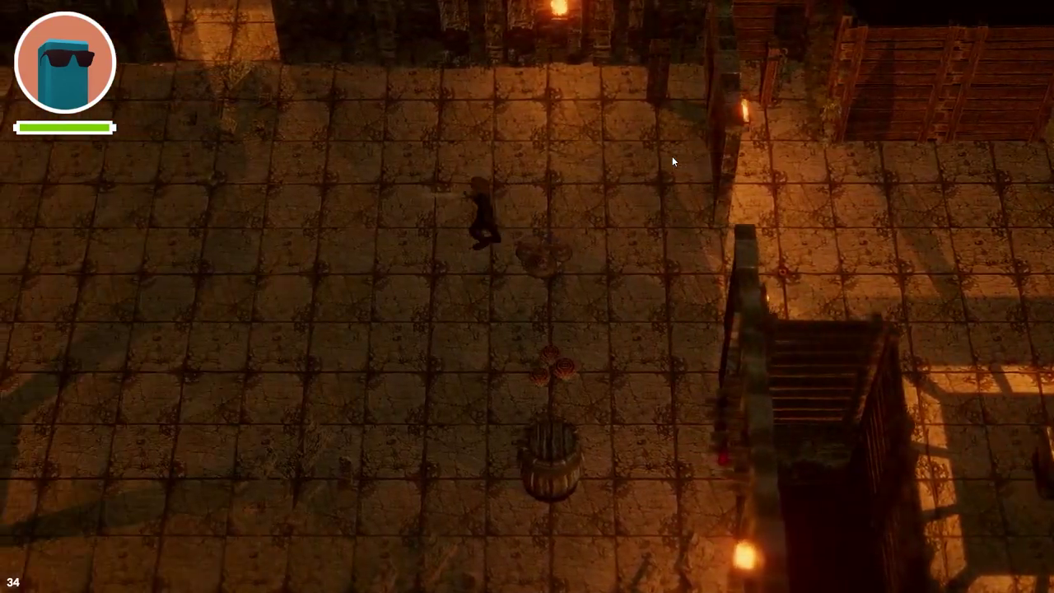
key("s")
key("a")
key("s")
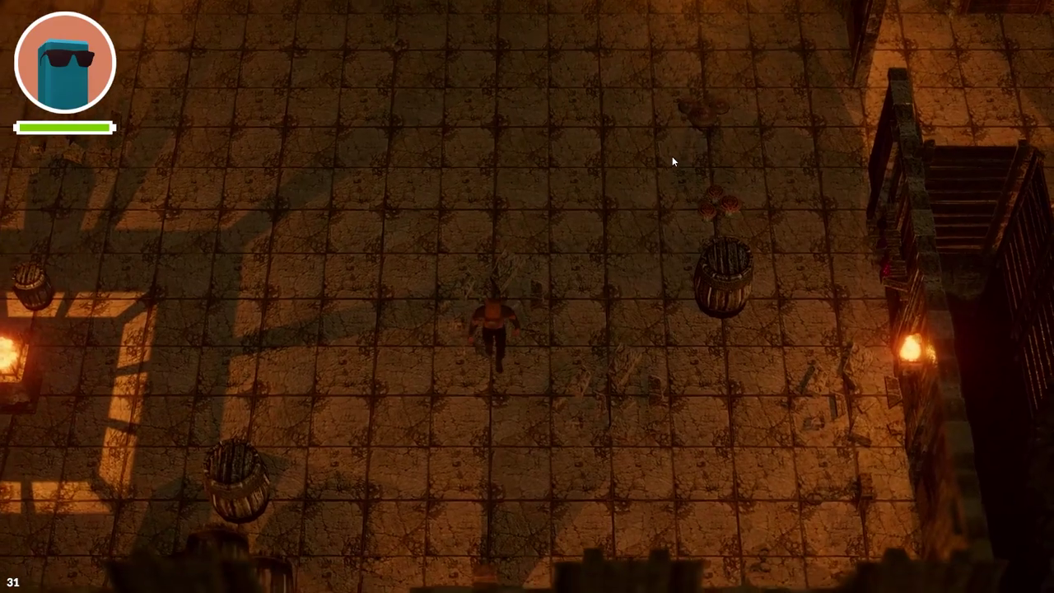
key("a")
key("w")
key("w")
key("d")
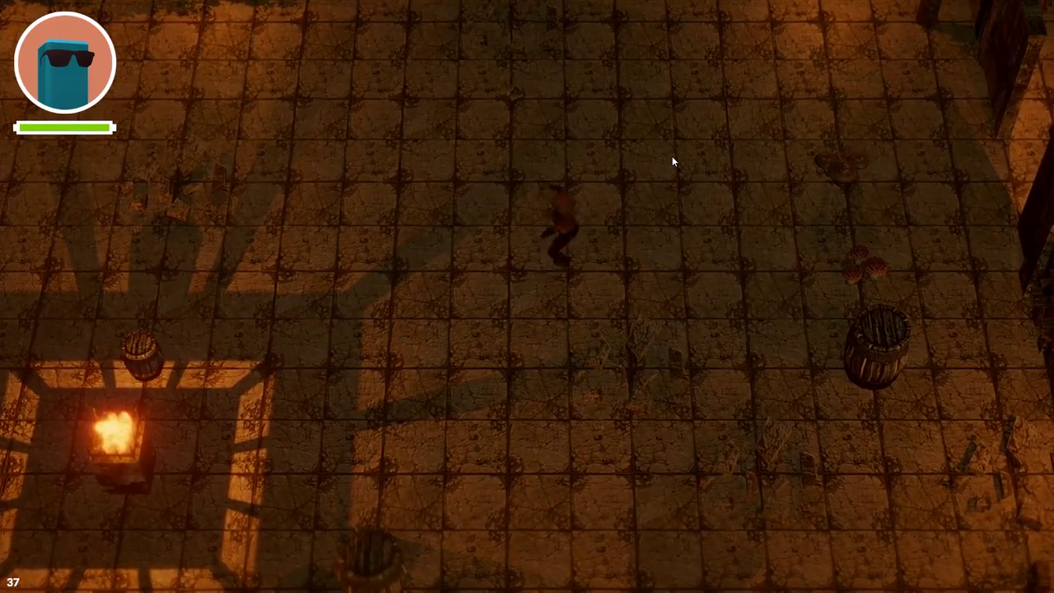
Lead the human character south through the doorway into the pillared room and east past the barrel below the brazier
key("s")
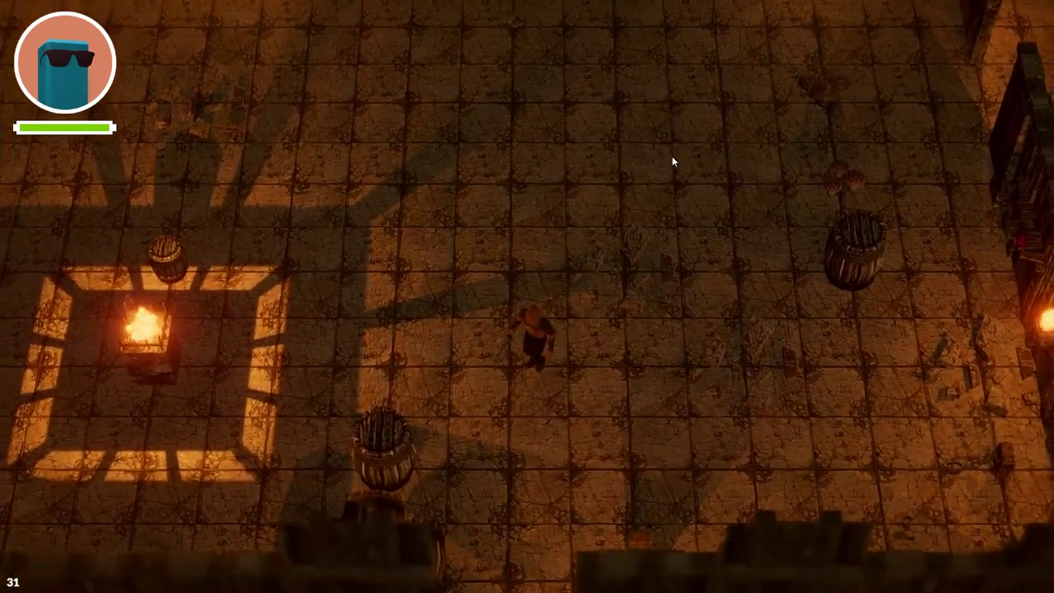
key("s")
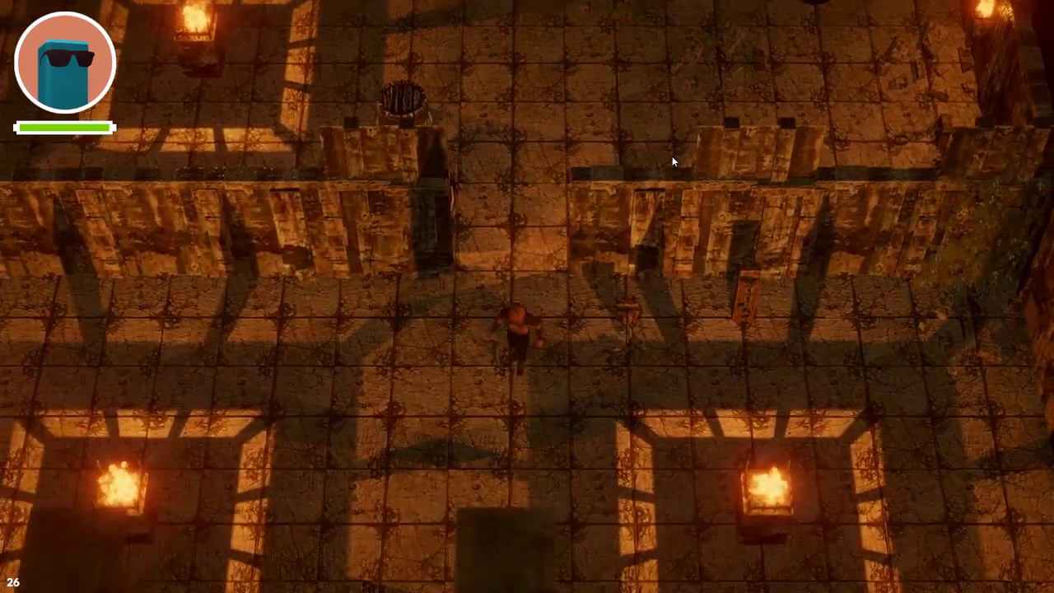
key("s")
key("d")
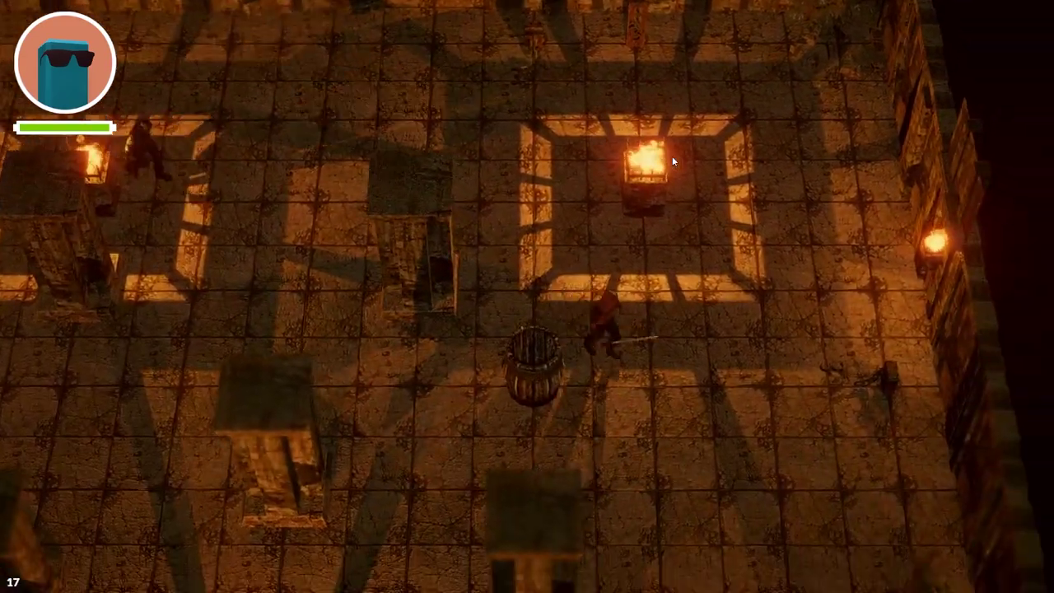
Lead the human character south into the zombies, then circle back around the barrel below the brazier to the pillars
key("s")
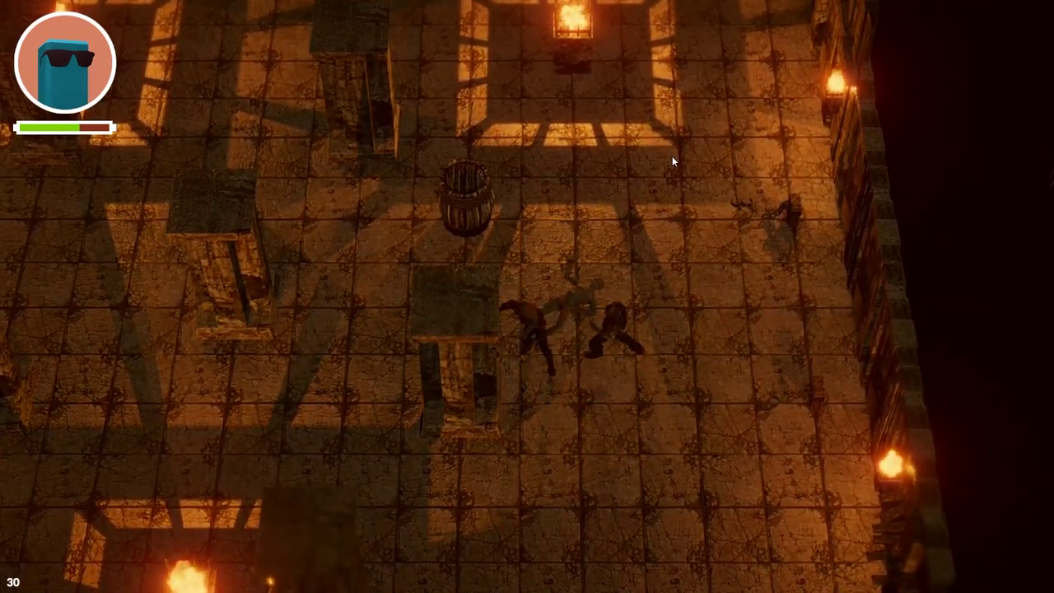
key("d")
key("w")
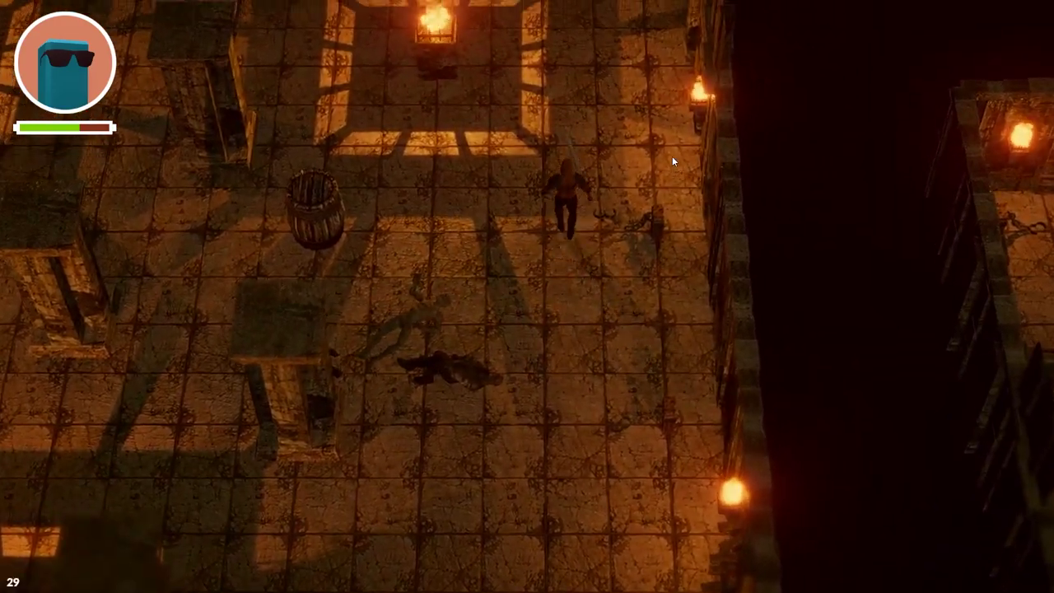
key("a")
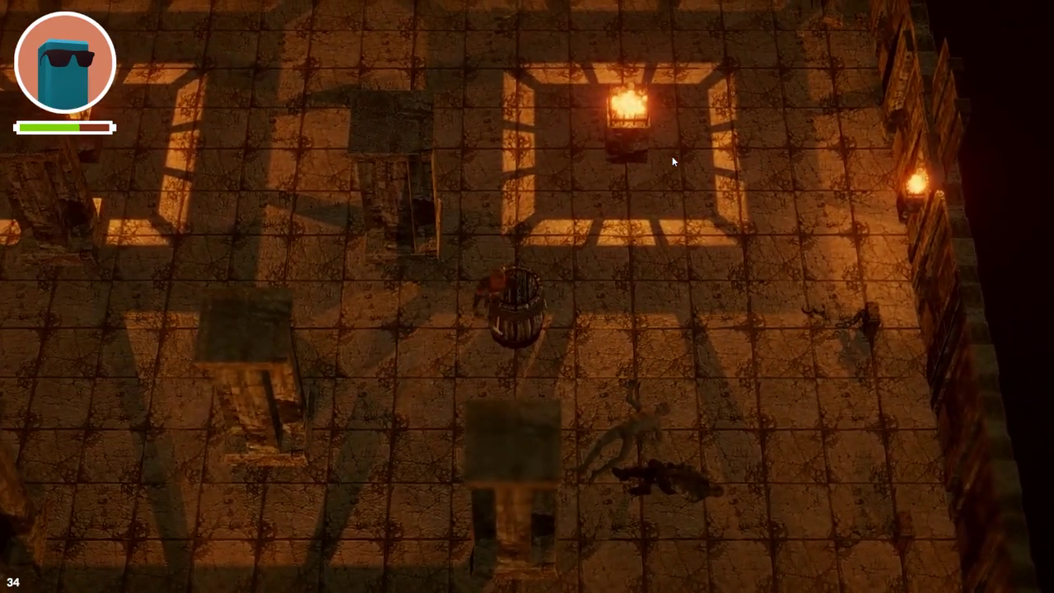
key("s")
key("a")
key("d")
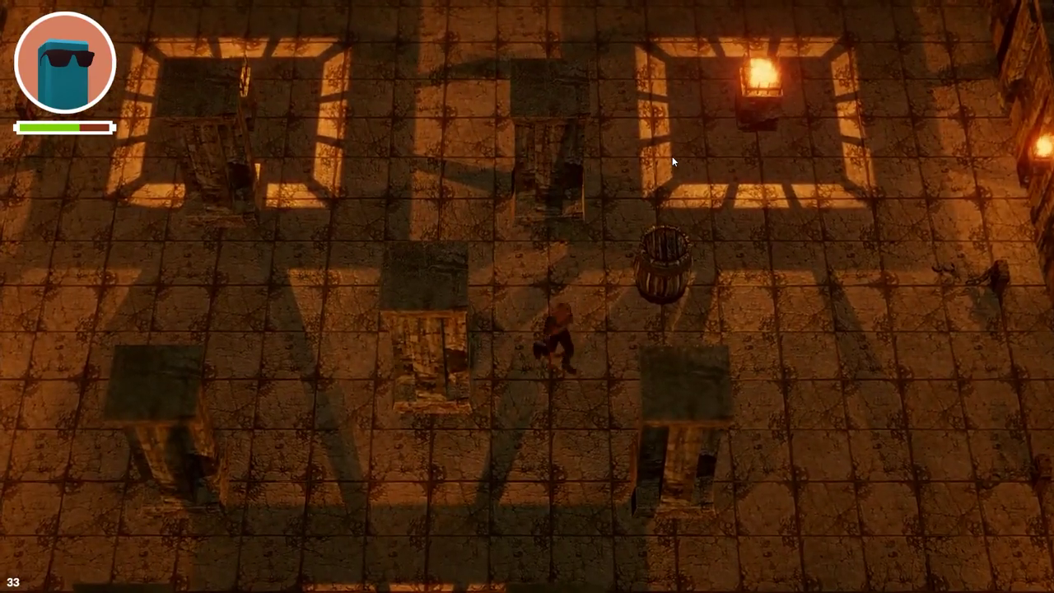
Walk the human character southeast between the pillars and around to the brazier beside the ivy-covered pillar
key("s")
key("d")
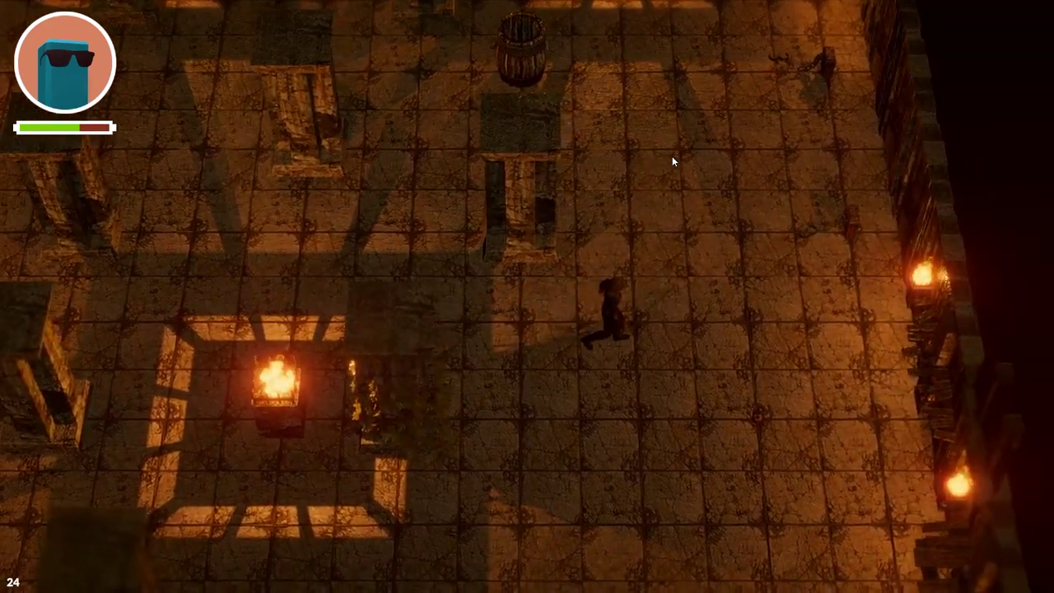
key("s")
key("a")
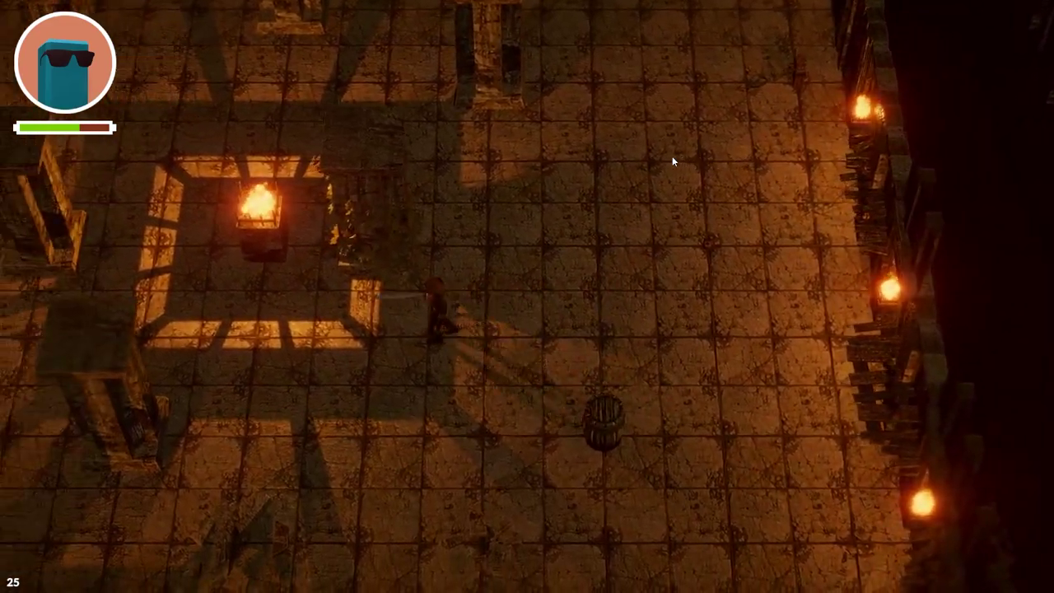
Walk the human character west past the ivy pillar, south past the southwestern brazier and east to the south wall's doorway
key("a")
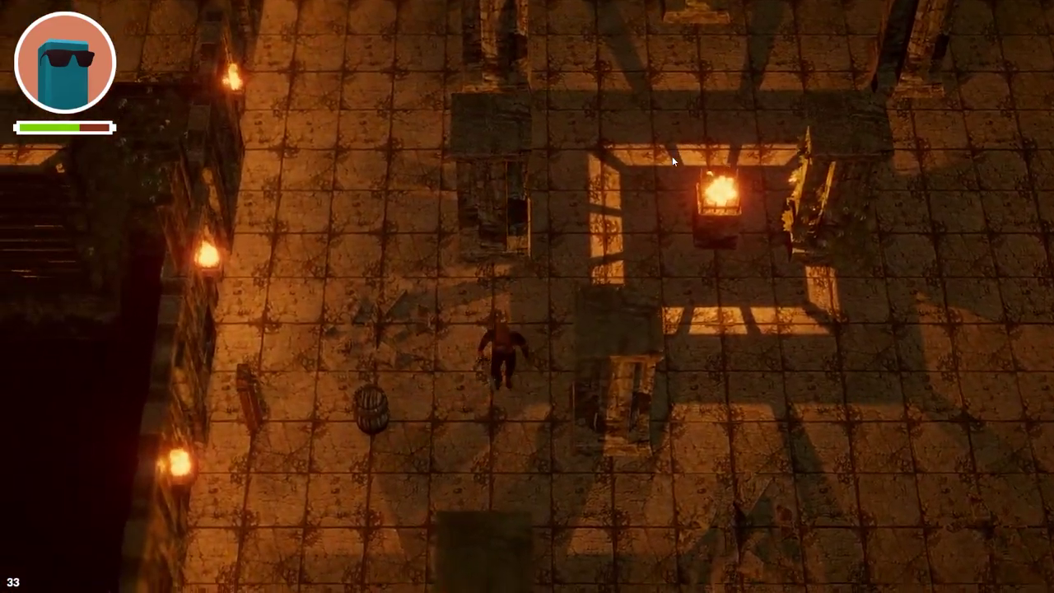
key("s")
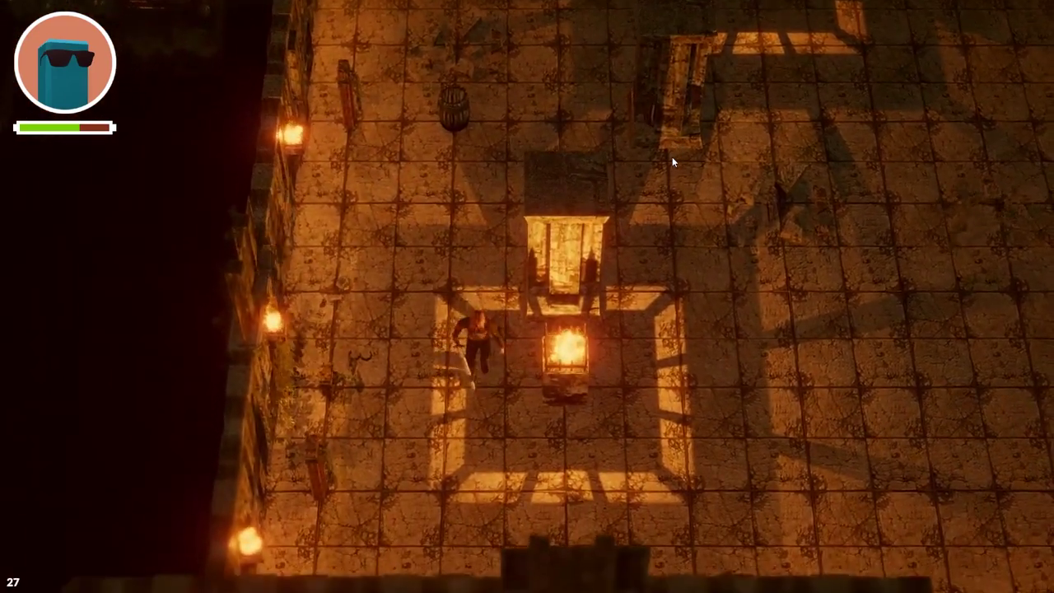
key("s")
key("d")
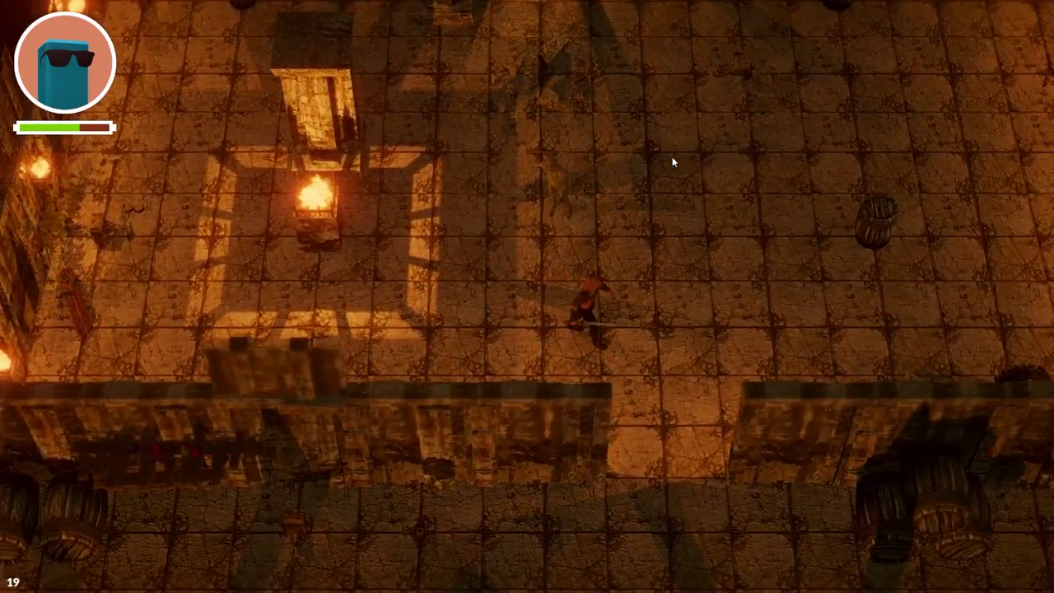
Fight the zombie approaching at the south wall's doorway with the human character's sword
key("s")
key("w")
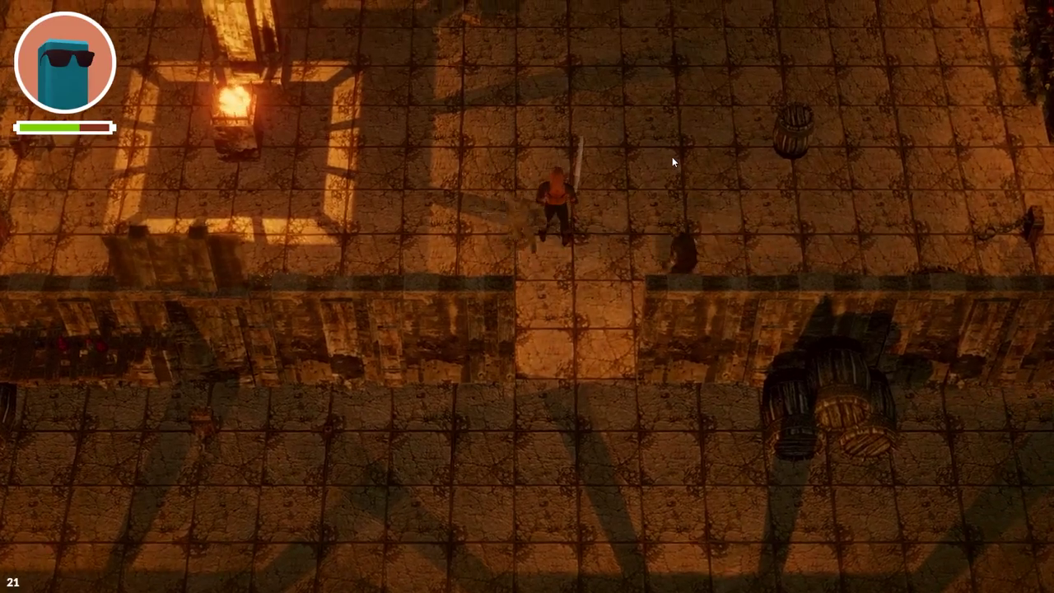
left_click(672, 156)
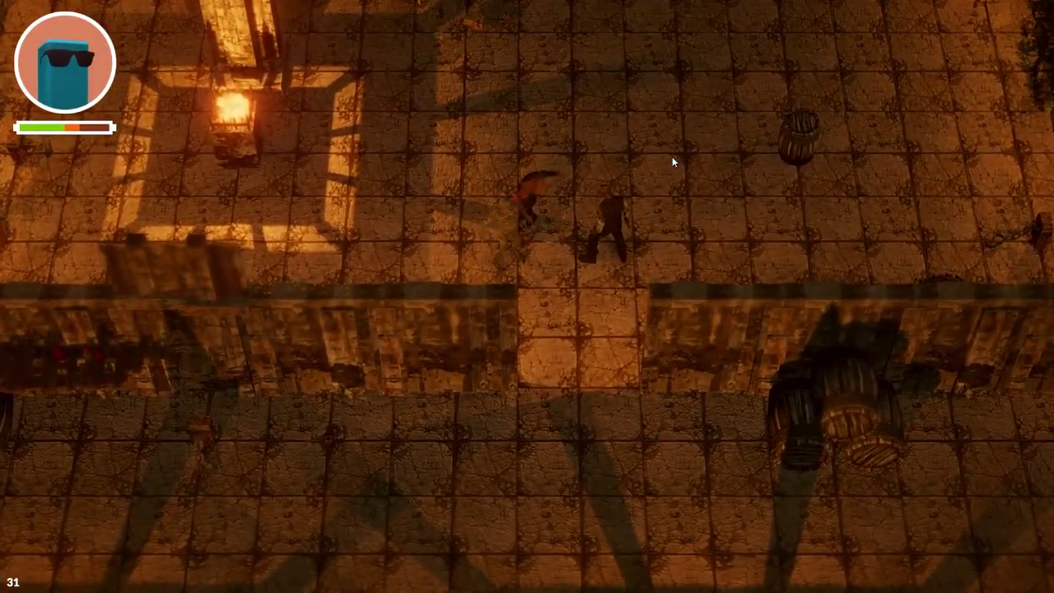
left_click(672, 156)
left_click(672, 157)
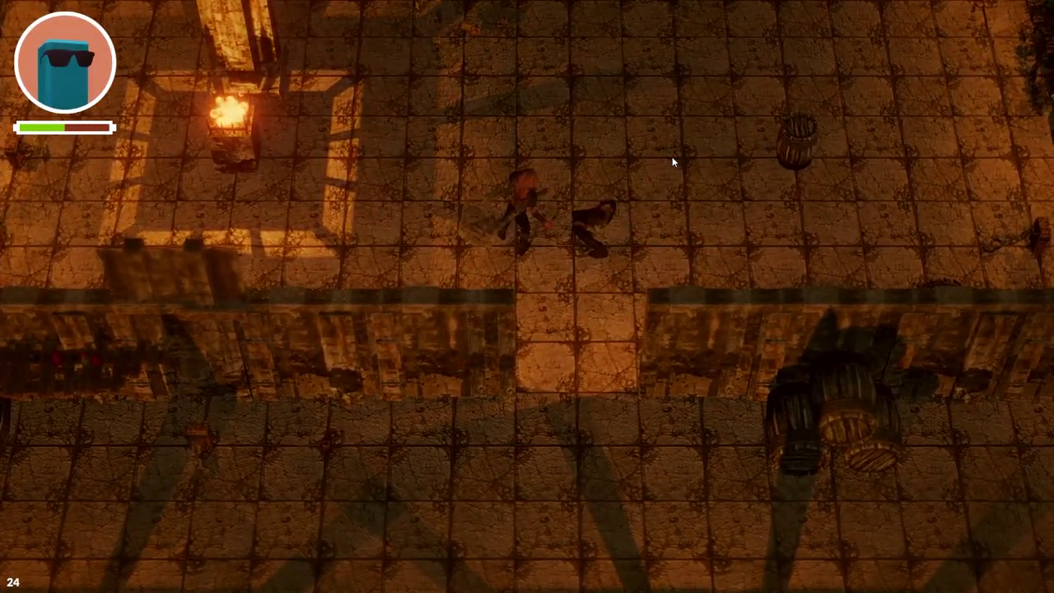
Circle the human character around the fallen zombie just north of the doorway
key("w")
key("d")
key("s")
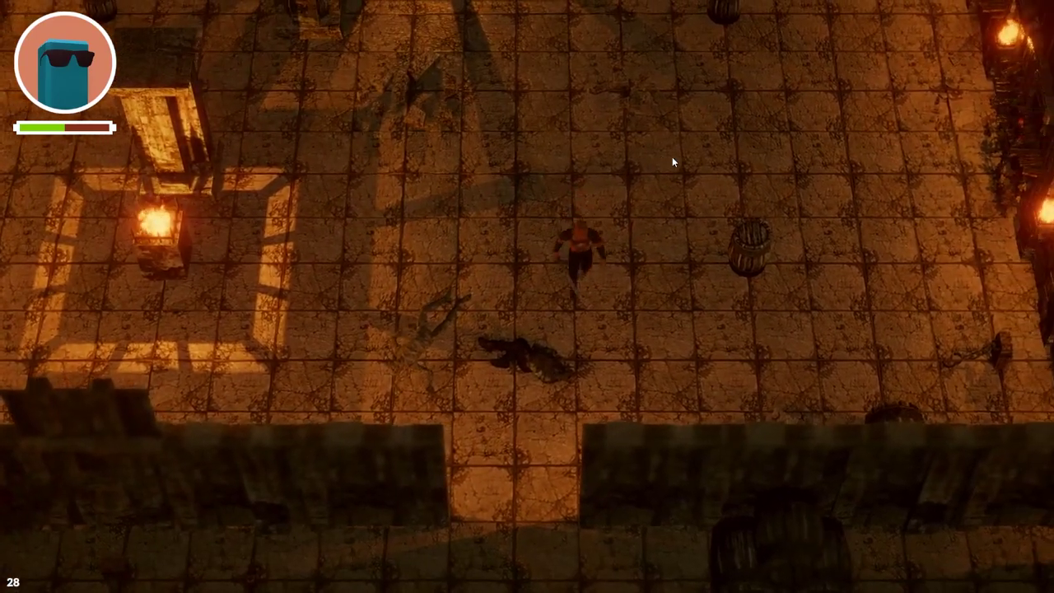
key("a")
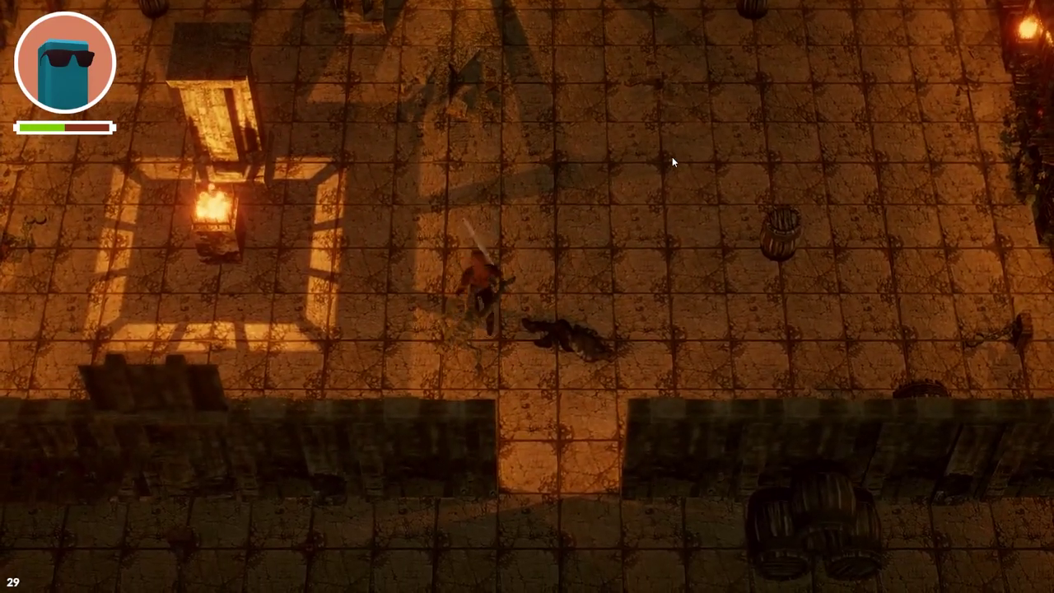
Walk the human character north across the room past the barrel to the floor northeast of the ivy-covered pillar
key("w")
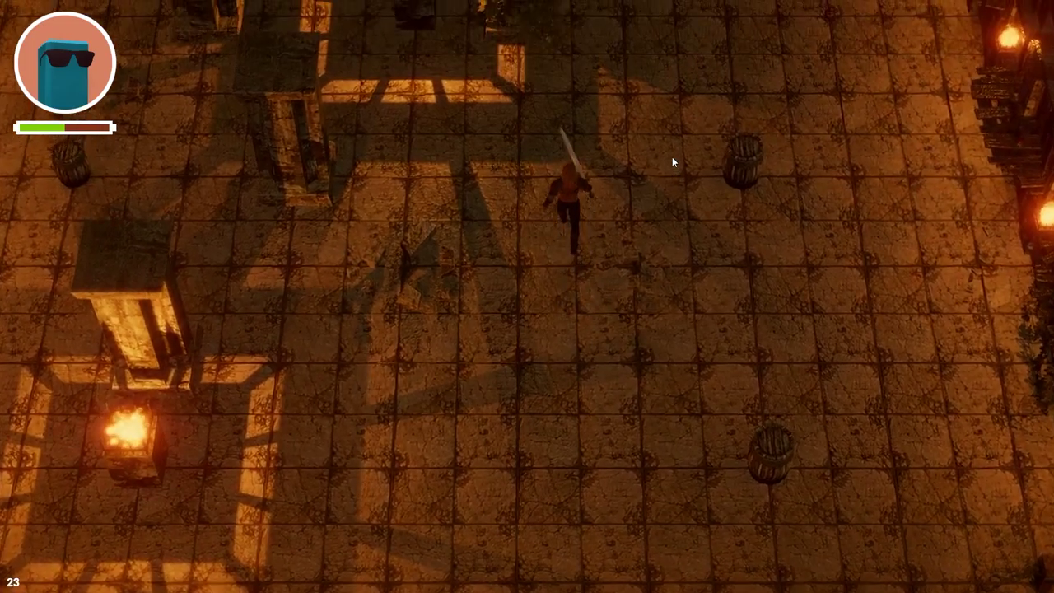
key("w")
key("d")
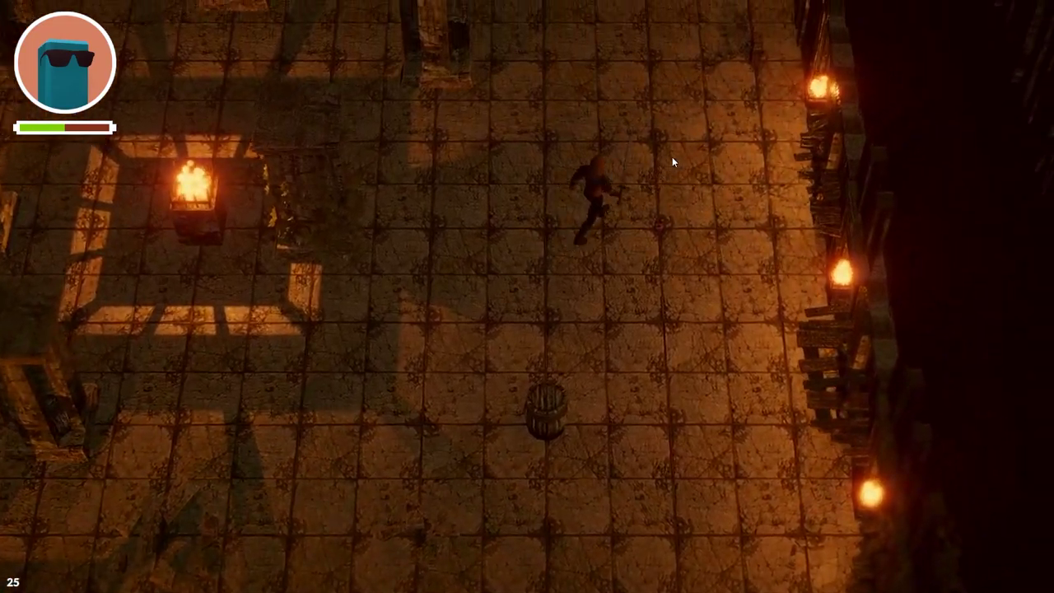
key("w")
key("a")
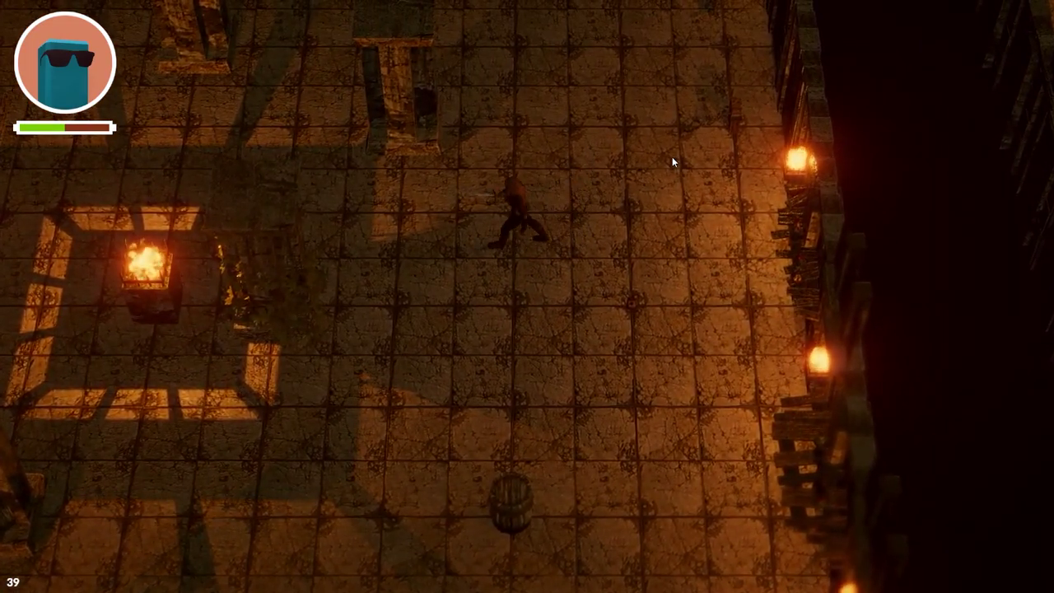
key("a")
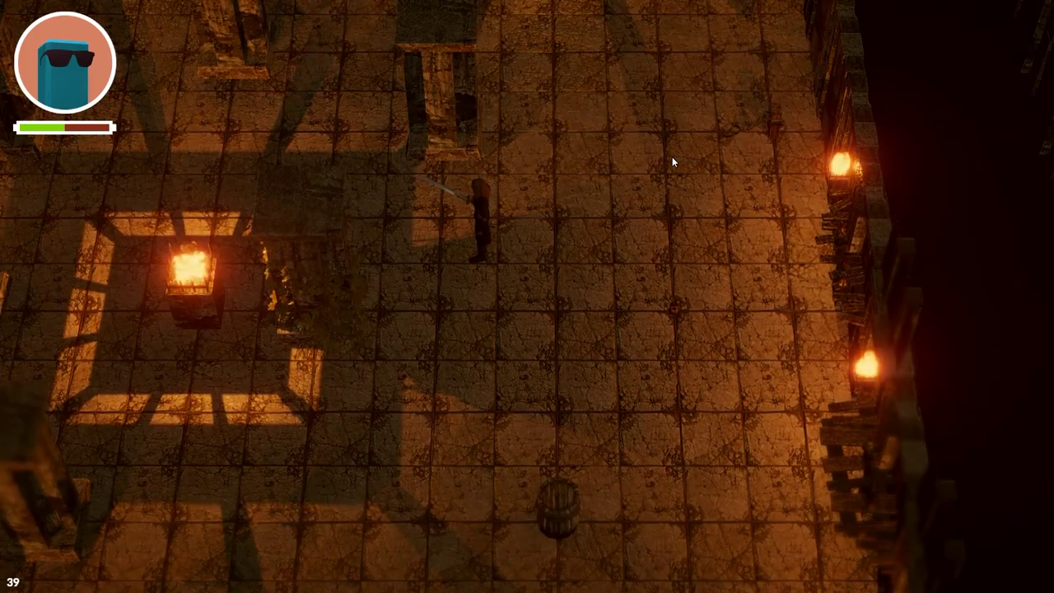
Walk the human character back south through the doorway and east to the stacked barrels in the next room
key("s")
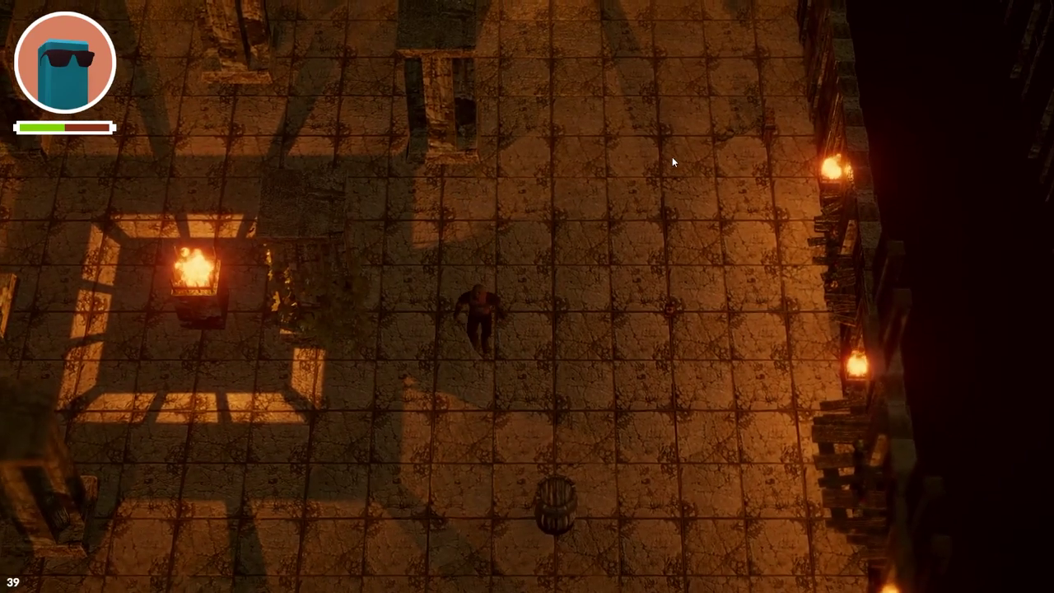
key("a")
key("s")
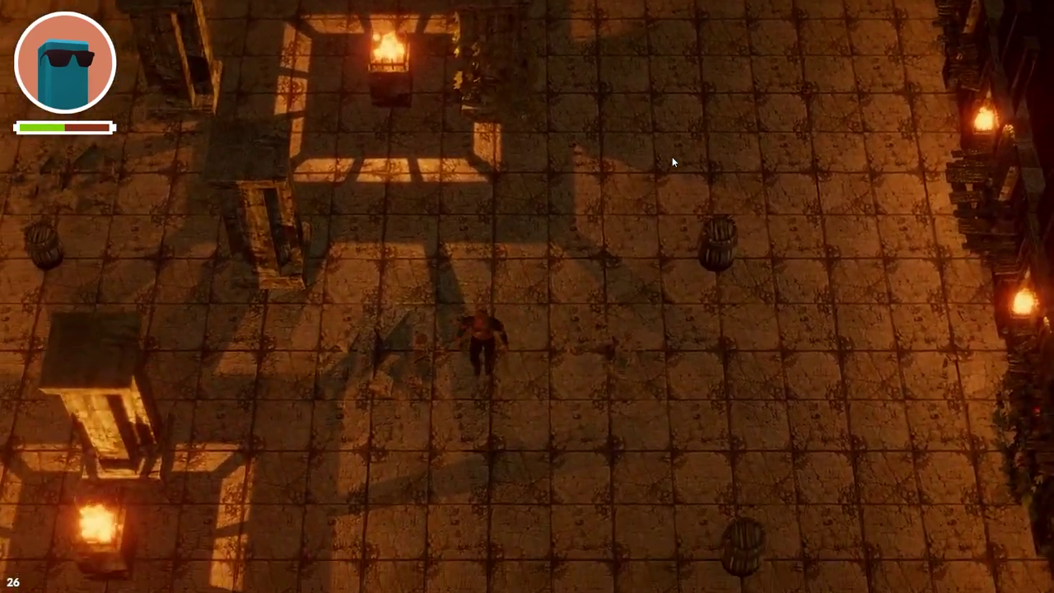
key("s")
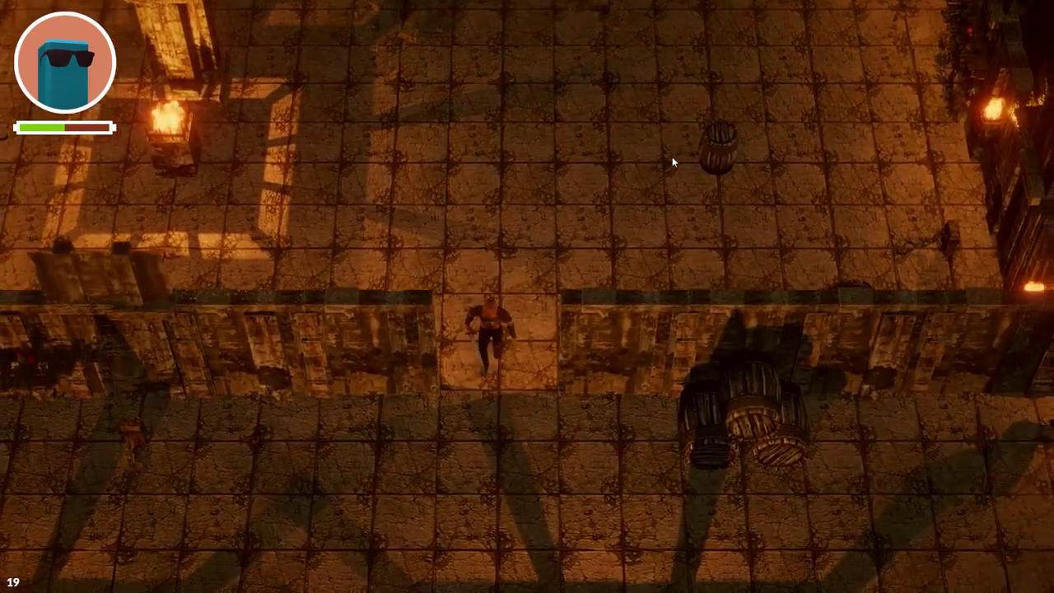
key("s")
key("d")
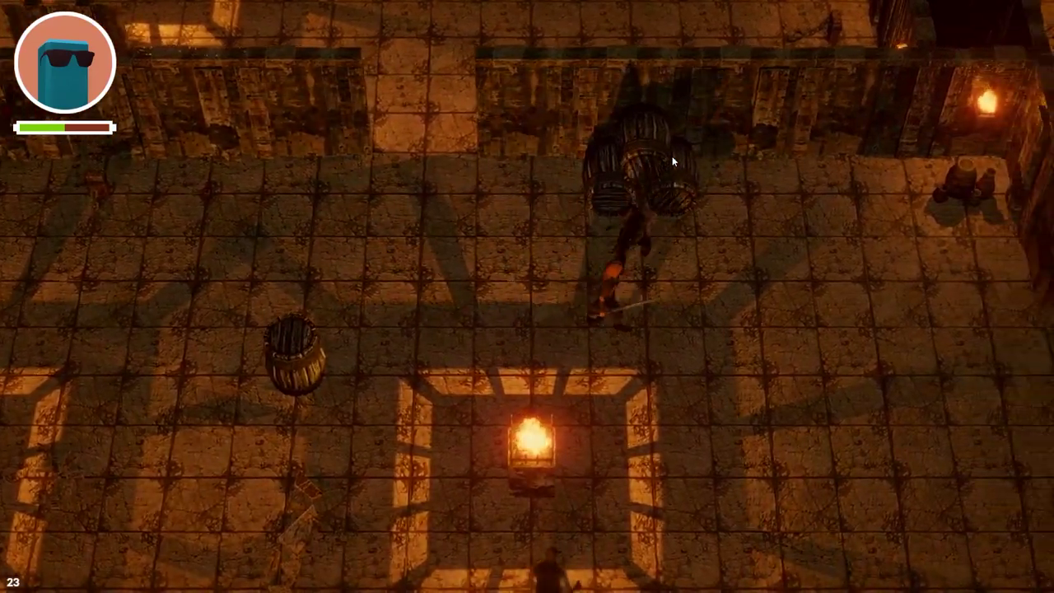
Attack the group of zombies between the stacked barrels and the brazier with the sword
left_click(672, 158)
left_click(672, 157)
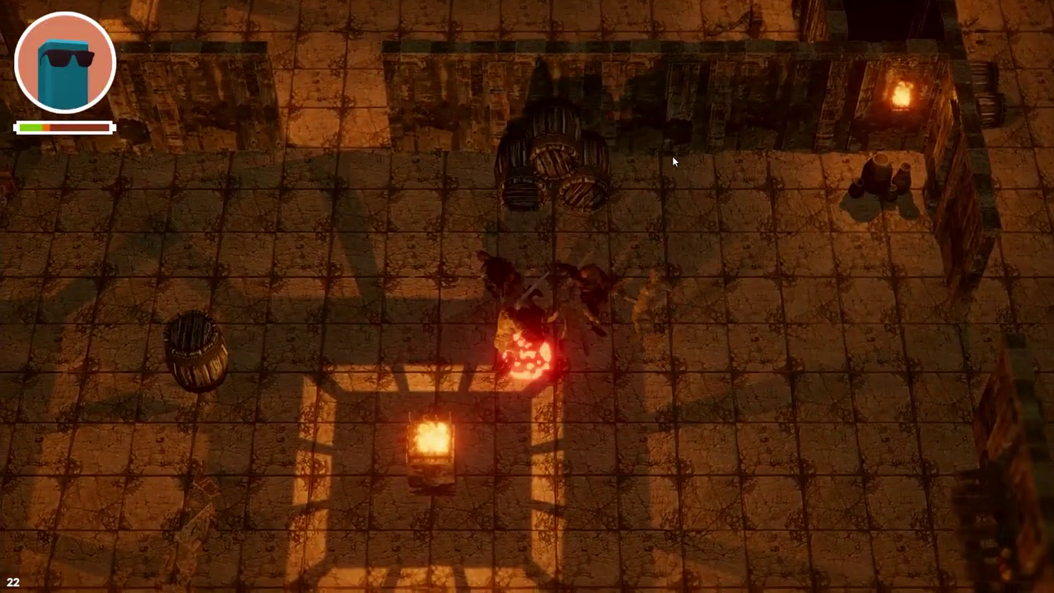
left_click(672, 156)
left_click(672, 155)
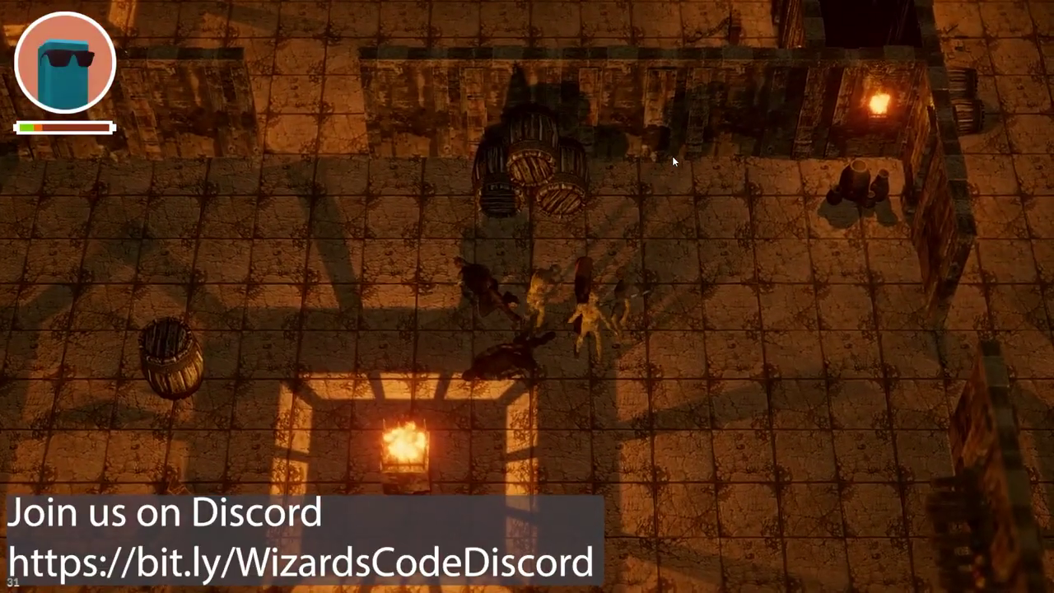